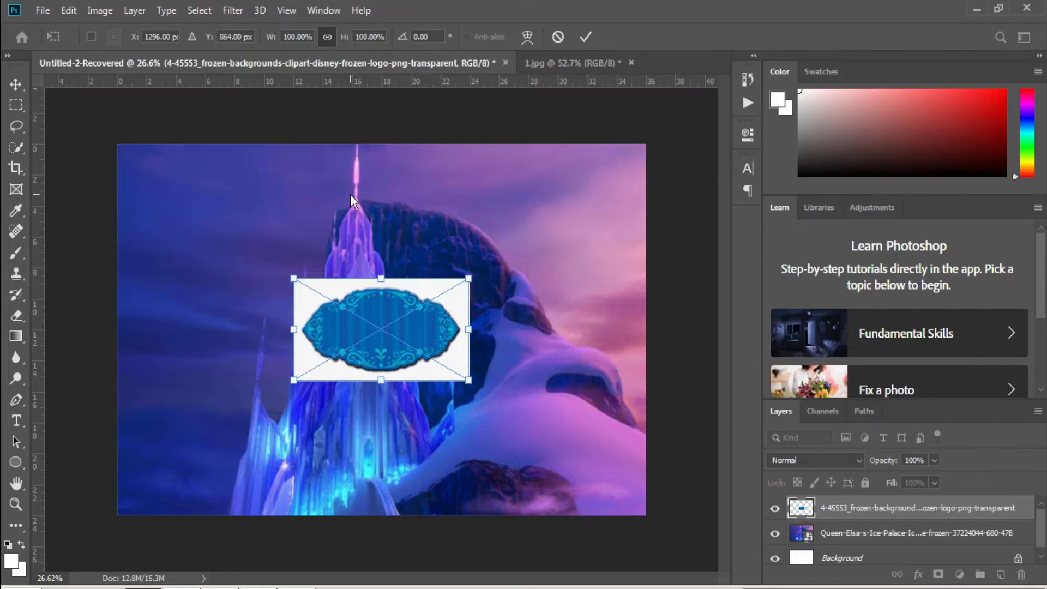
Rasterize the sign frame and erase its white background with the Magic Eraser.
key("e")
left_click(442, 290)
left_click(498, 236)
right_click(21, 318)
left_click(76, 333)
right_click(27, 322)
left_click(73, 346)
left_click(449, 287)
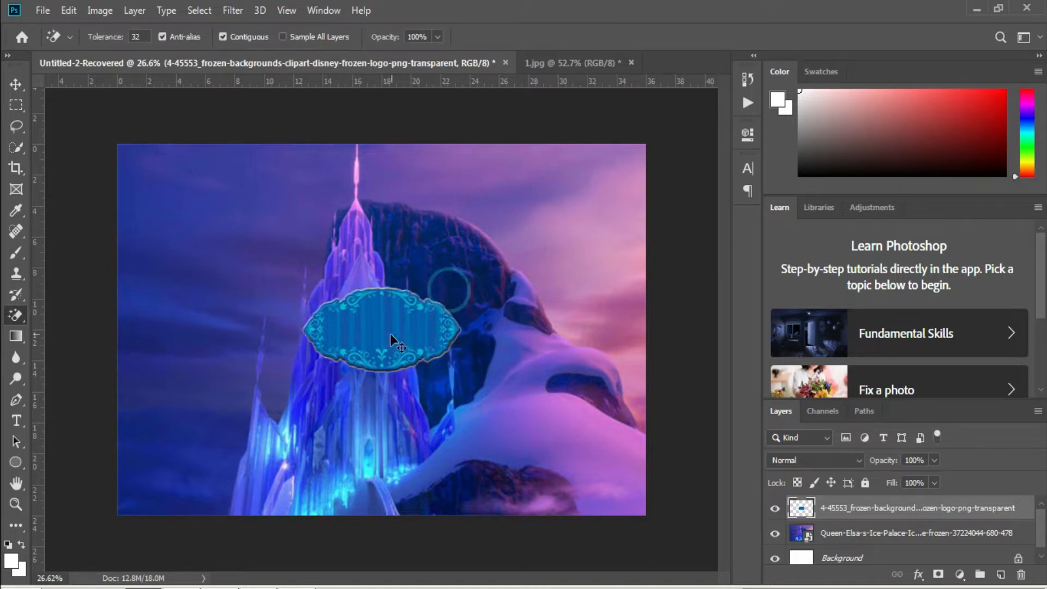
Scale the frame up to 23.65 × 12.04 in and move it toward the lower right.
key("ctrl+t")
left_click_drag(376, 372, 378, 474)
left_click_drag(407, 420, 491, 454)
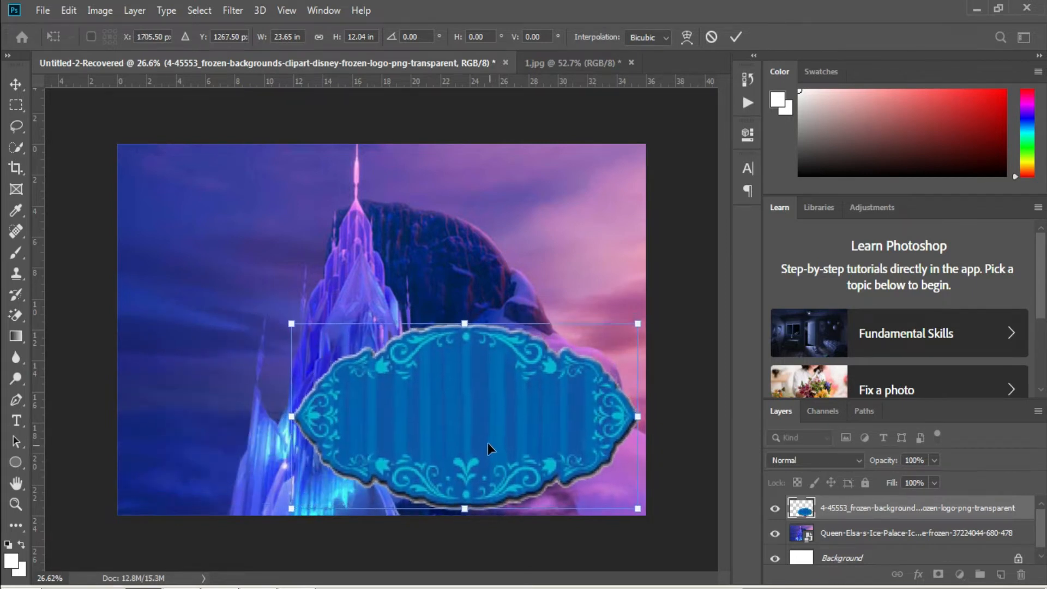
key("Return")
Add a drop shadow to the sign frame with lower distance and opacity.
key("e")
right_click(834, 522)
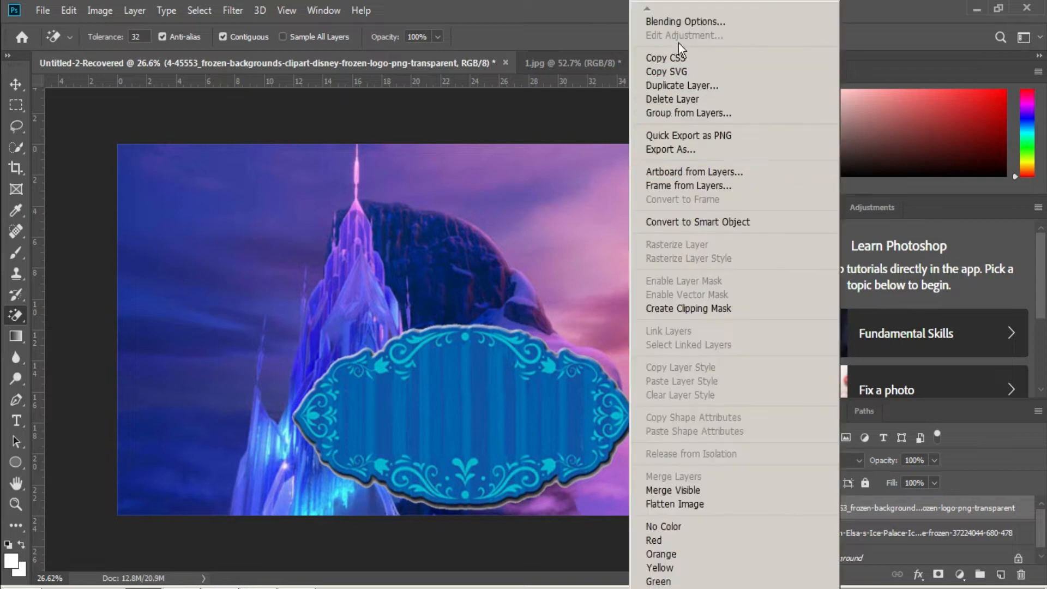
left_click(685, 23)
left_click(522, 487)
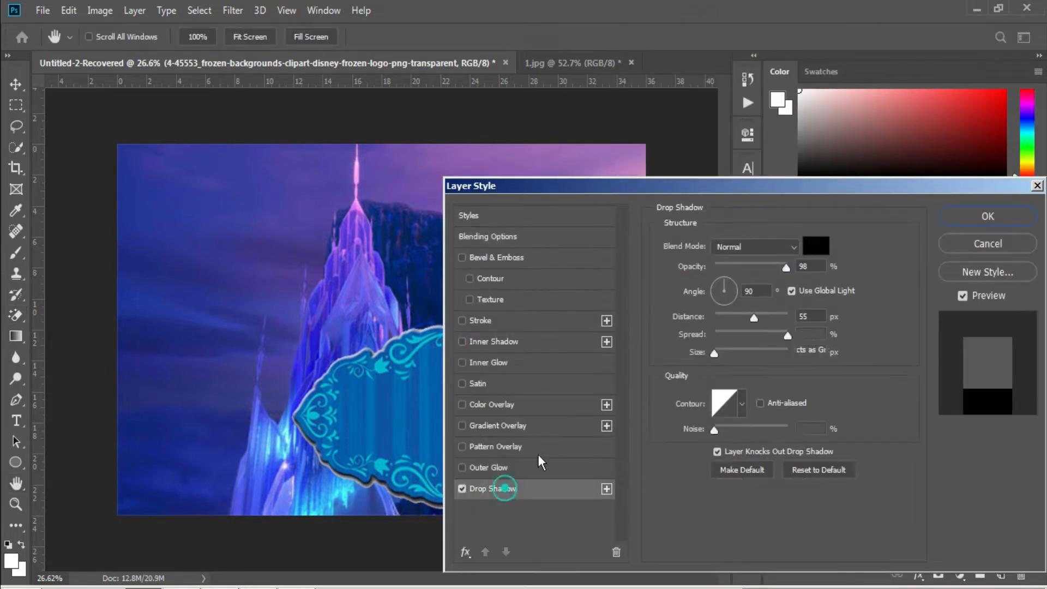
left_click_drag(757, 320, 744, 319)
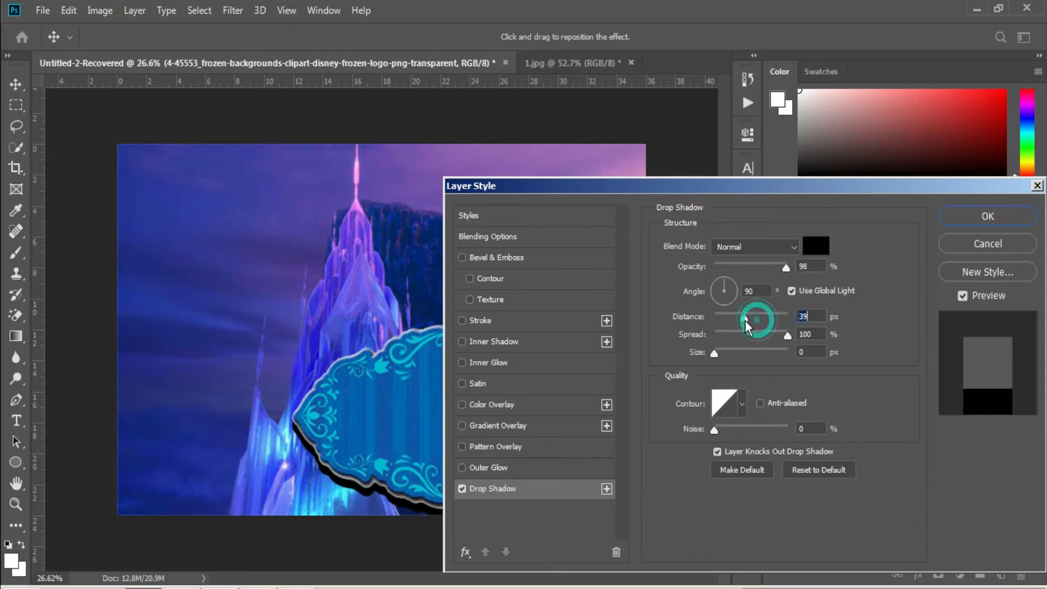
left_click_drag(784, 266, 761, 269)
Add a #071490 blue outer glow to the frame and apply the layer style.
left_click(504, 466)
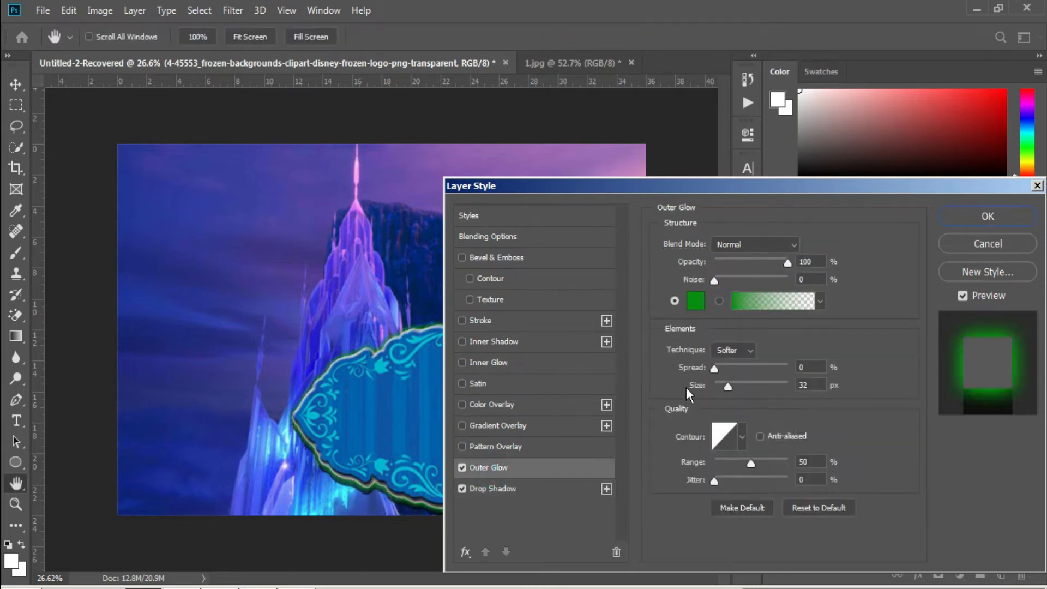
left_click(695, 300)
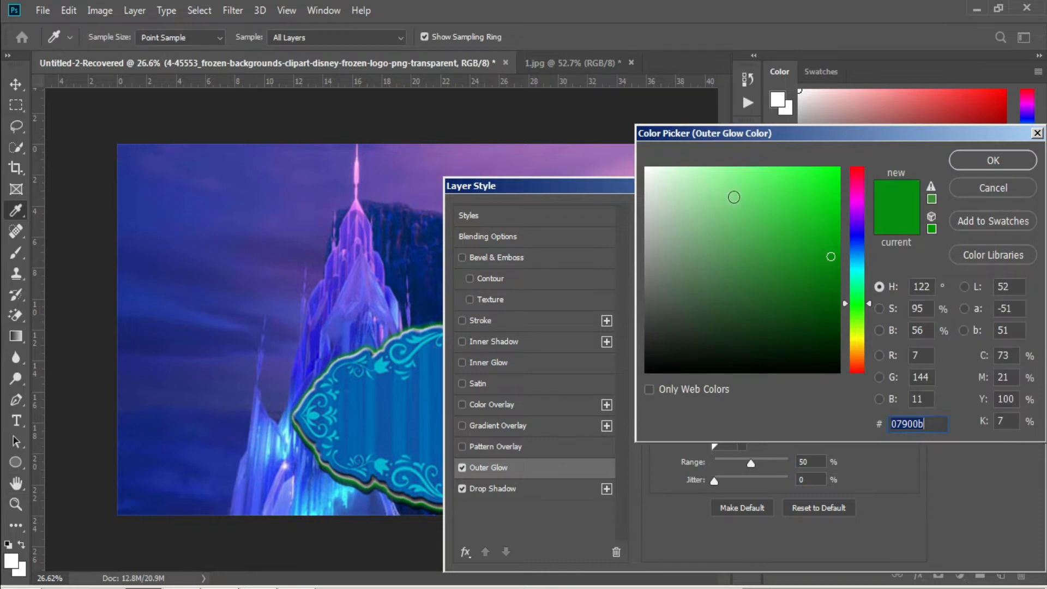
left_click(857, 240)
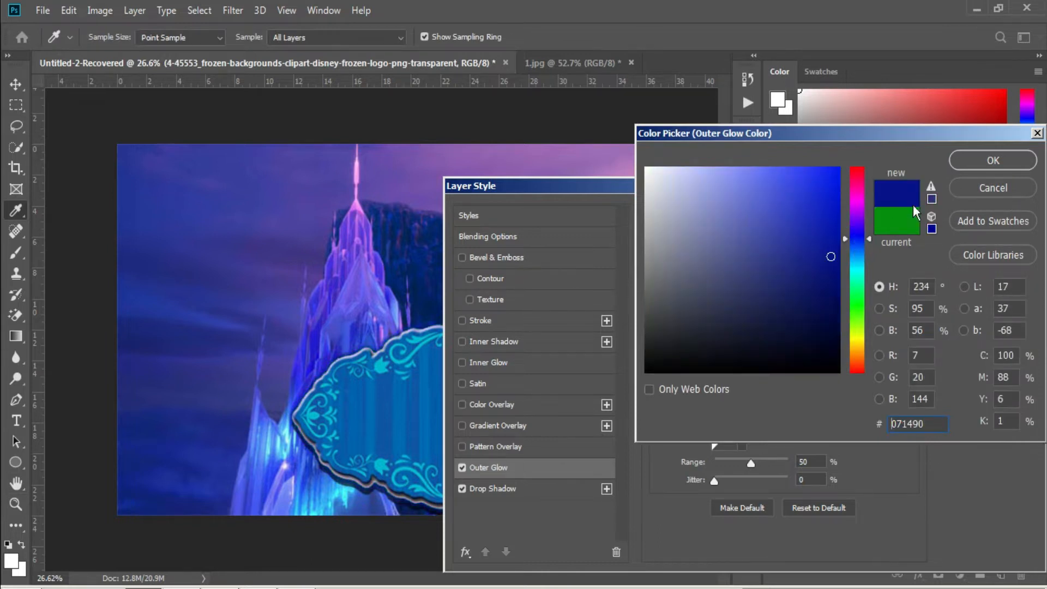
left_click(973, 164)
left_click(986, 215)
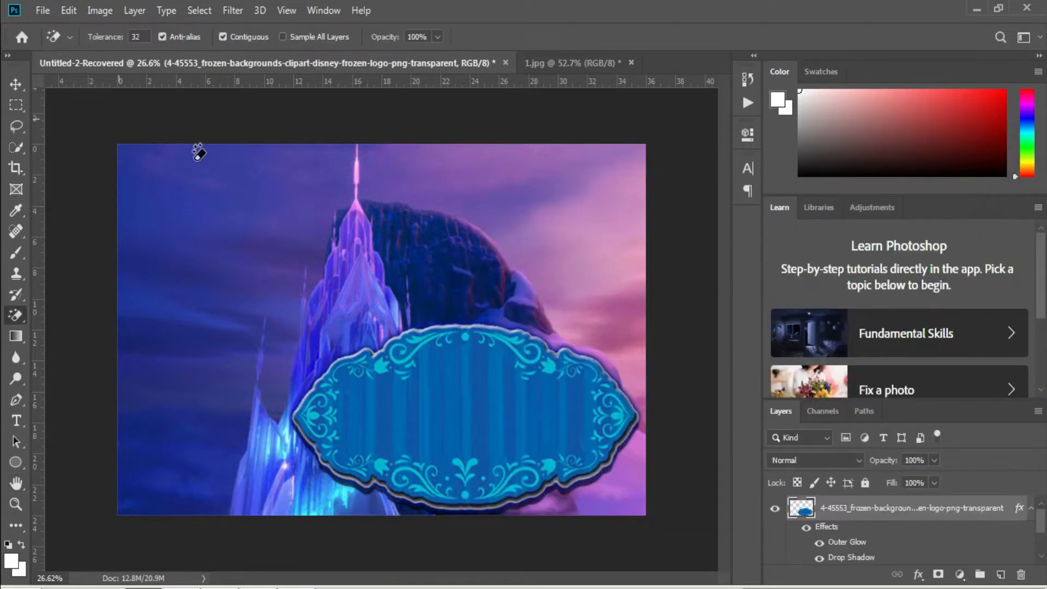
left_click(42, 11)
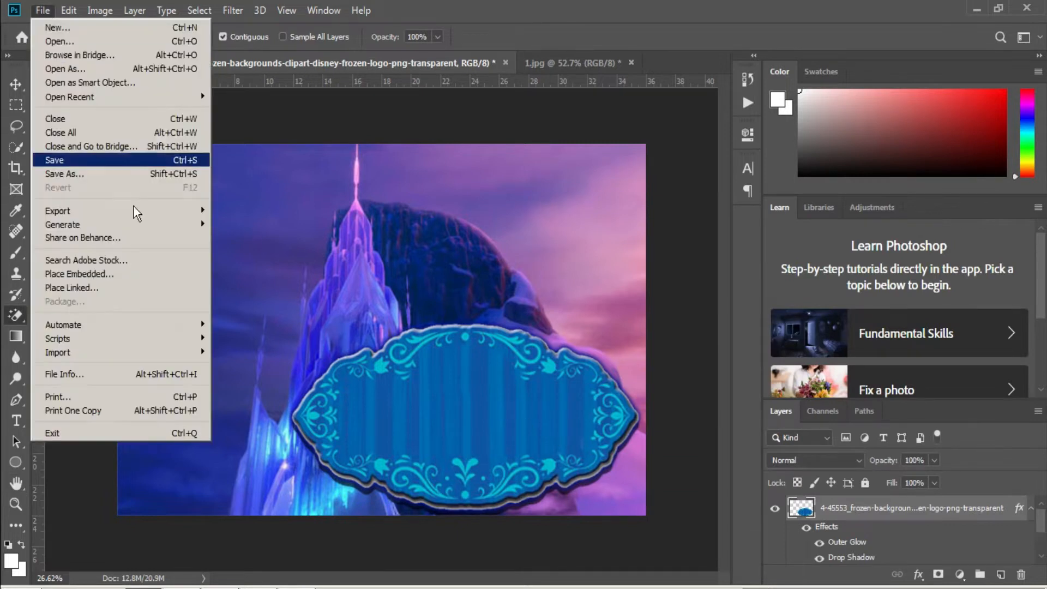
Place the Olaf PNG, enlarge it to about 246%, and set it at the sign's right end.
left_click(131, 274)
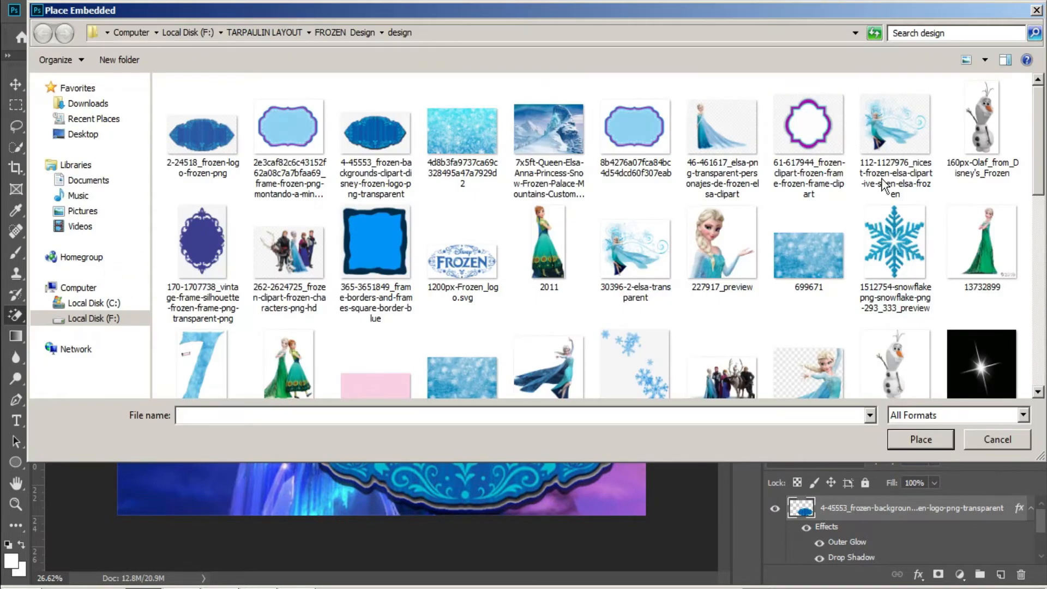
double_click(982, 126)
left_click_drag(384, 374, 382, 479)
left_click_drag(380, 427, 620, 460)
left_click_drag(613, 337, 609, 341)
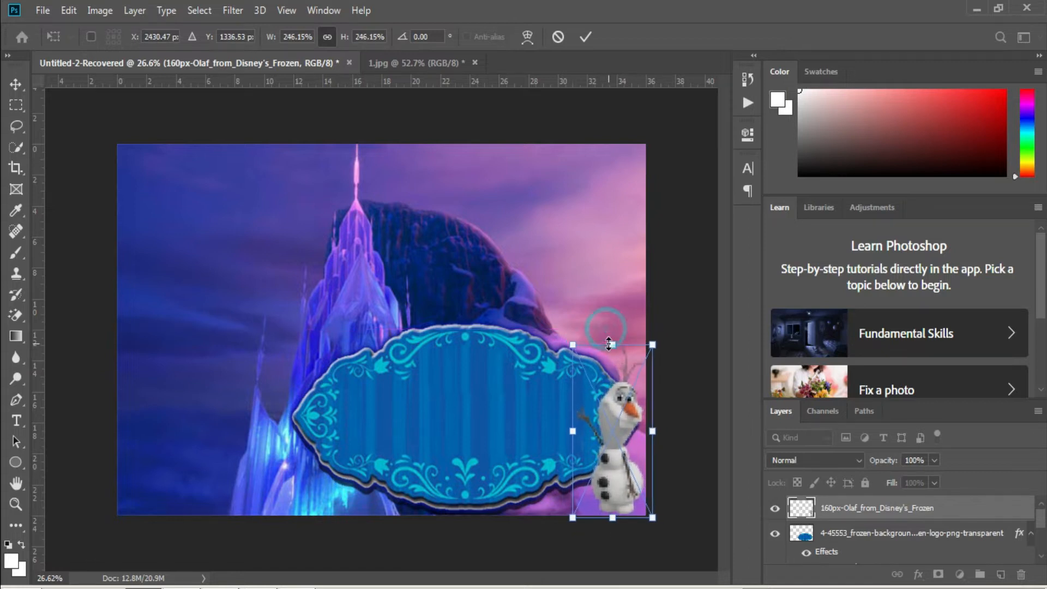
key("Return")
Select the sign frame's layer with the Move tool.
key("e")
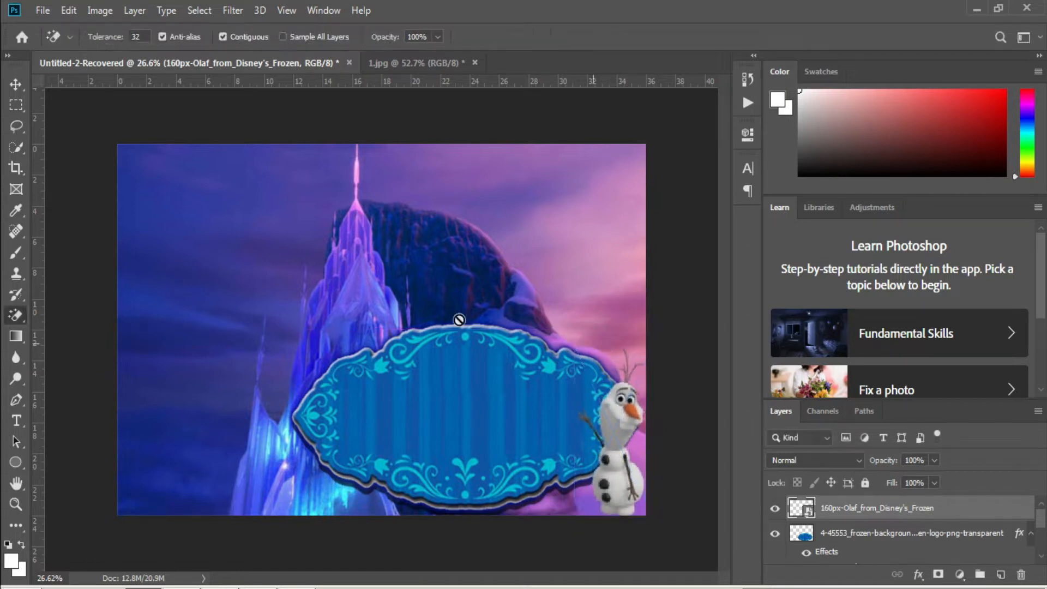
key("v")
right_click(316, 453)
left_click(330, 419)
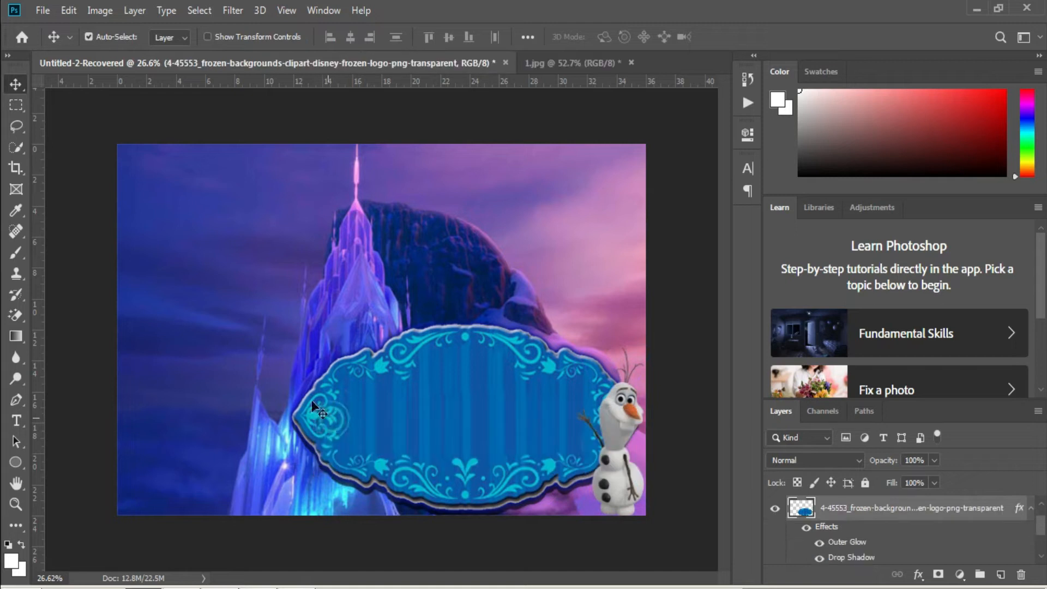
Place the 227917_preview Elsa image into the design.
right_click(338, 274)
left_click(354, 281)
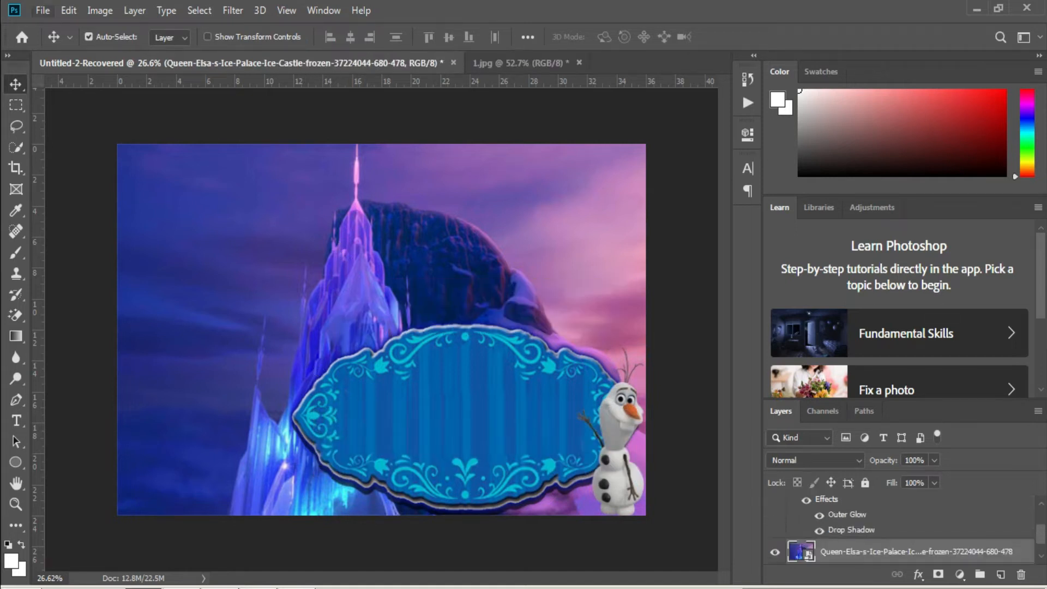
left_click(42, 11)
left_click(113, 274)
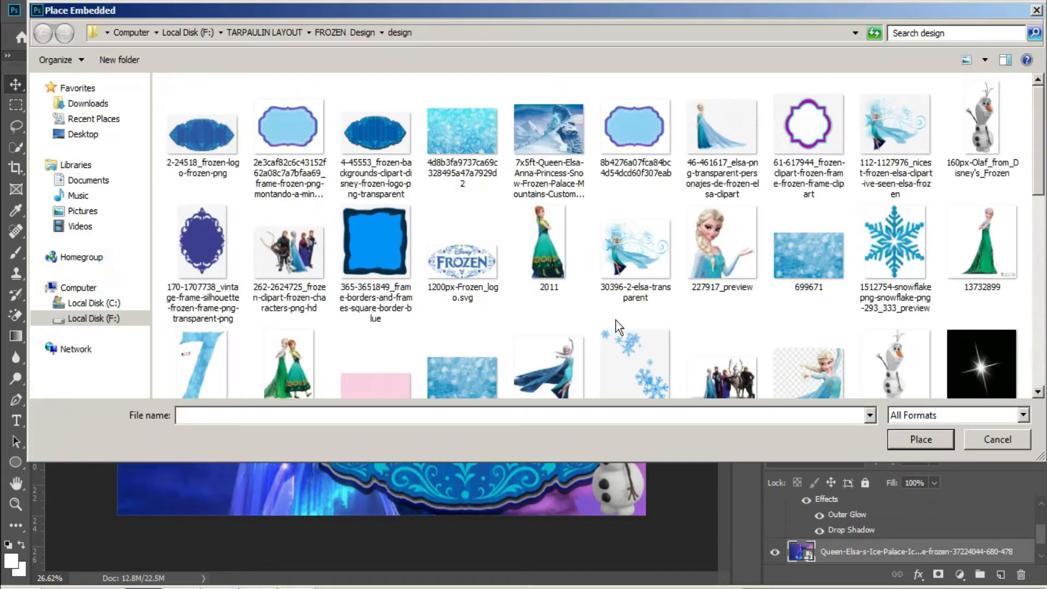
left_click(689, 257)
double_click(712, 260)
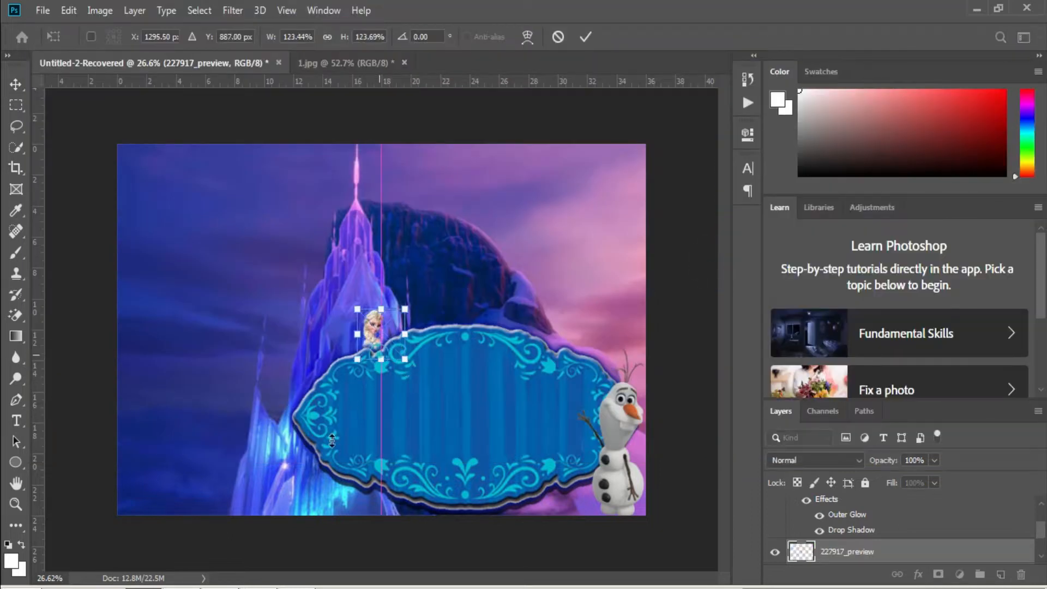
Enlarge Elsa to about 502%, move her bottom-left, and stack her layer above the frame.
left_click_drag(332, 440, 339, 515)
left_click_drag(435, 452, 365, 450)
left_click_drag(824, 556, 813, 523)
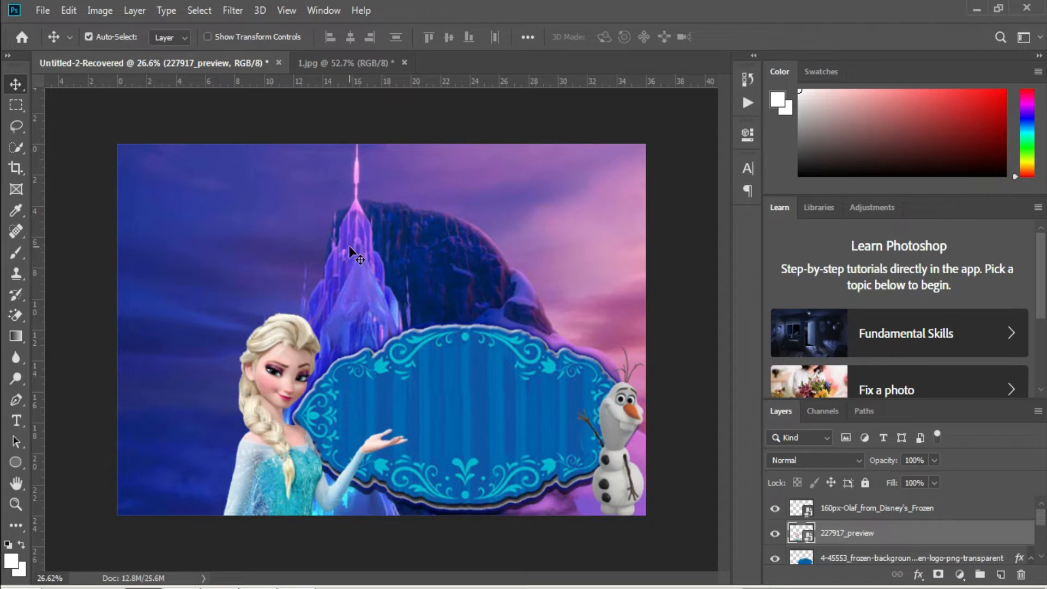
left_click(320, 253)
Place the group-of-characters image and position it above the sign.
left_click(42, 11)
left_click(87, 272)
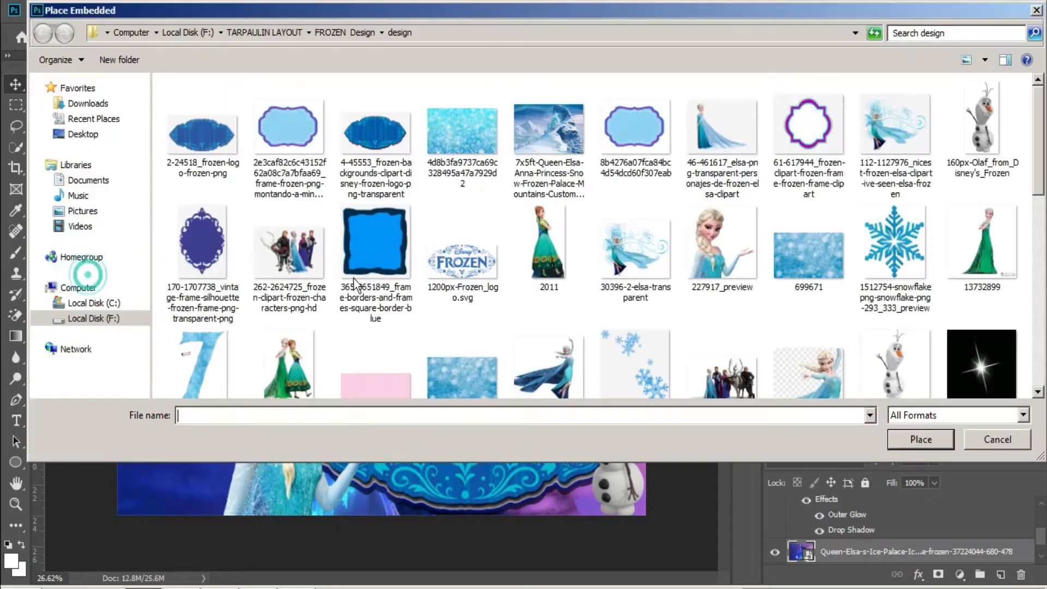
left_click(709, 384)
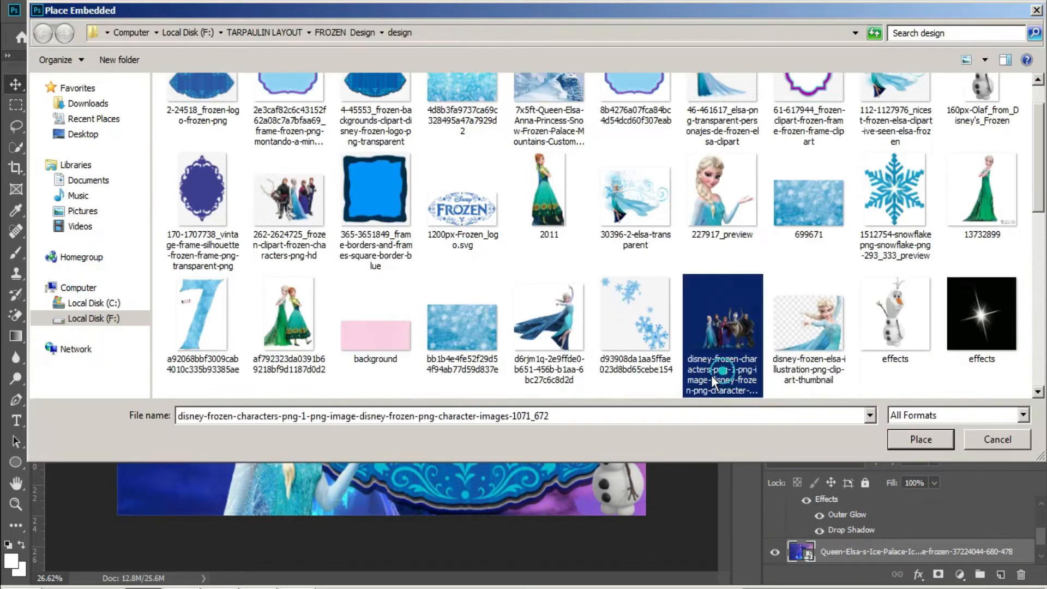
double_click(718, 339)
left_click_drag(494, 264, 511, 224)
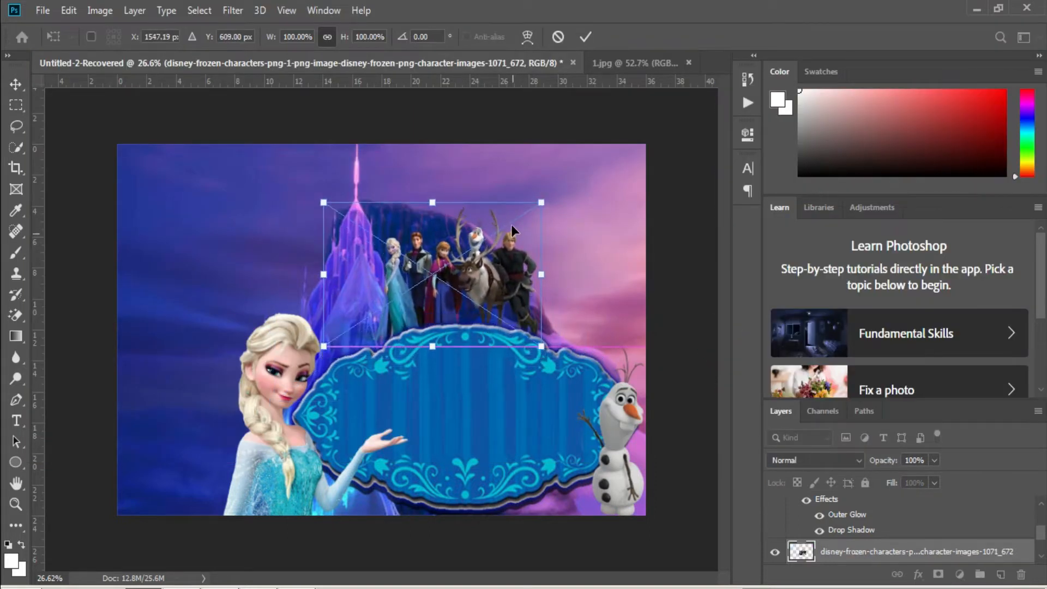
key("Return")
Place the Anna and Elsa image with white backdrop into the design.
left_click(43, 11)
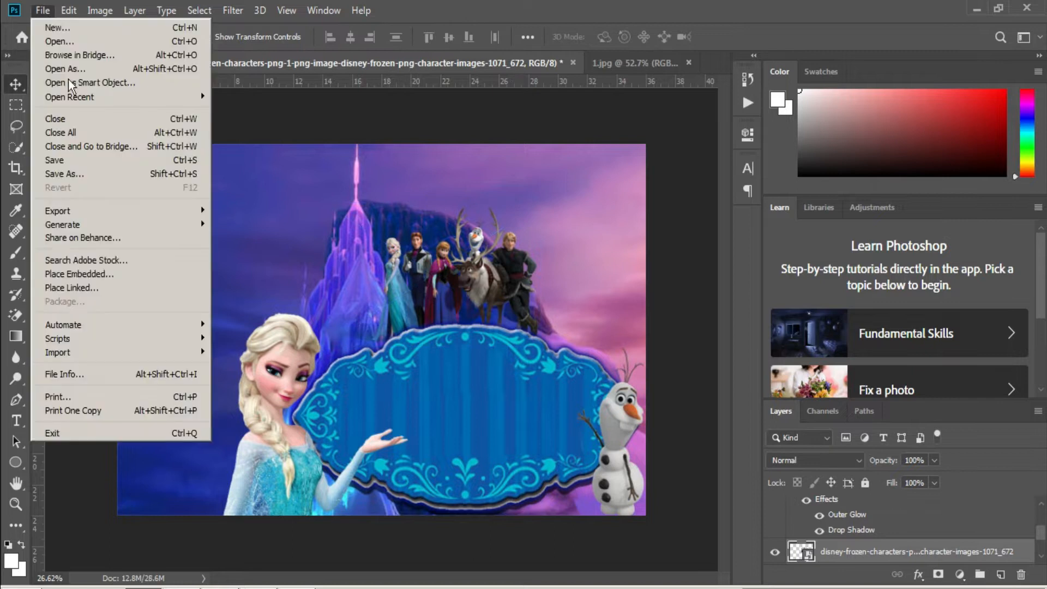
left_click(82, 271)
left_click(326, 271)
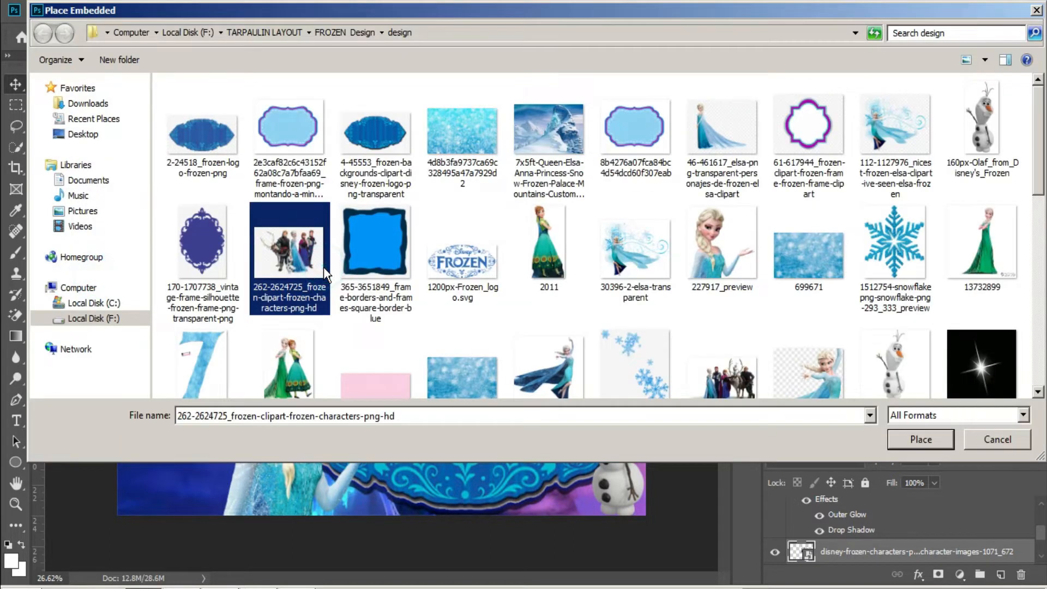
left_click(554, 257)
scroll(554, 258, "down", 3)
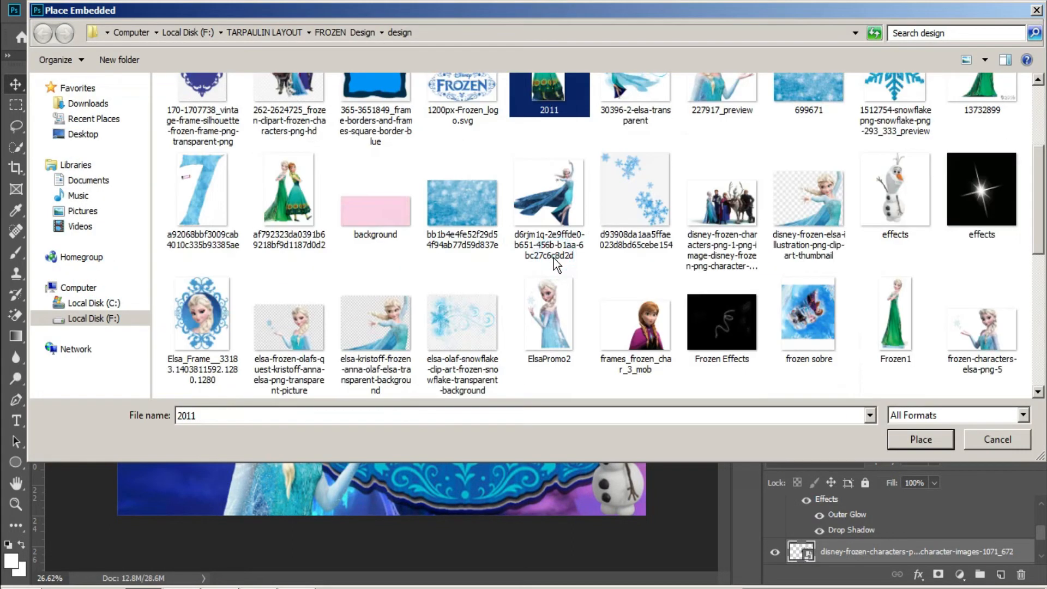
double_click(294, 232)
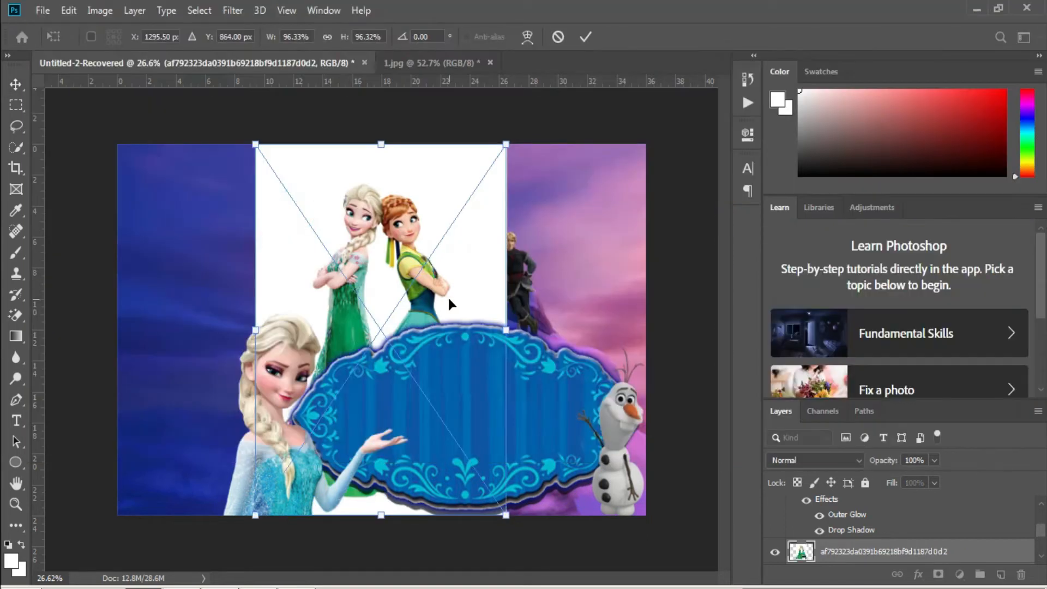
Move the Anna and Elsa image right and erase its white background.
left_click_drag(448, 298, 565, 291)
key("Return")
key("e")
left_click(557, 183)
left_click(516, 236)
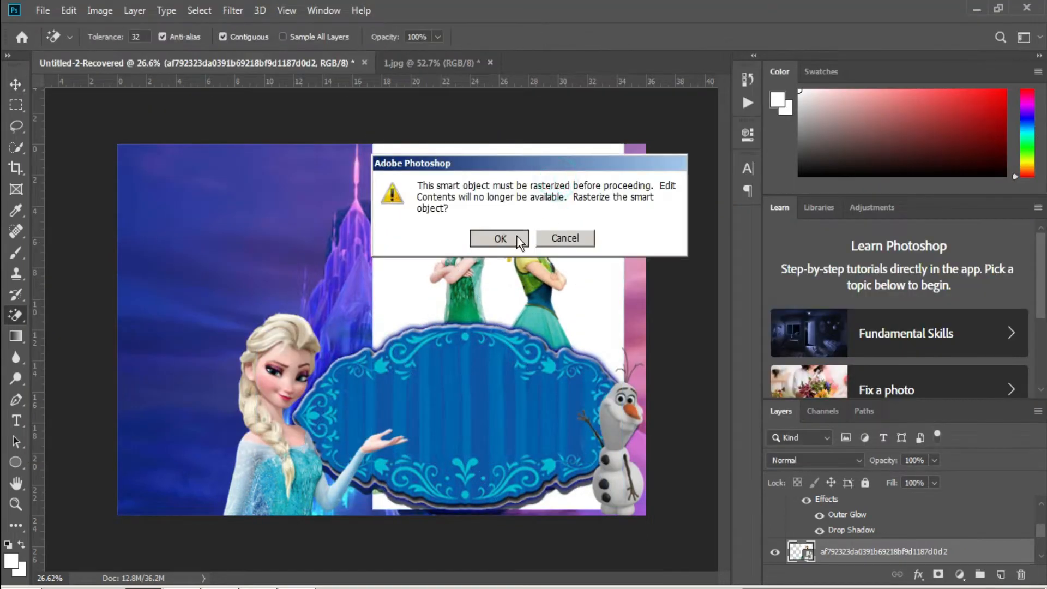
Enlarge the Anna and Elsa image and position it at the upper right.
key("ctrl+t")
left_click_drag(522, 285, 603, 244)
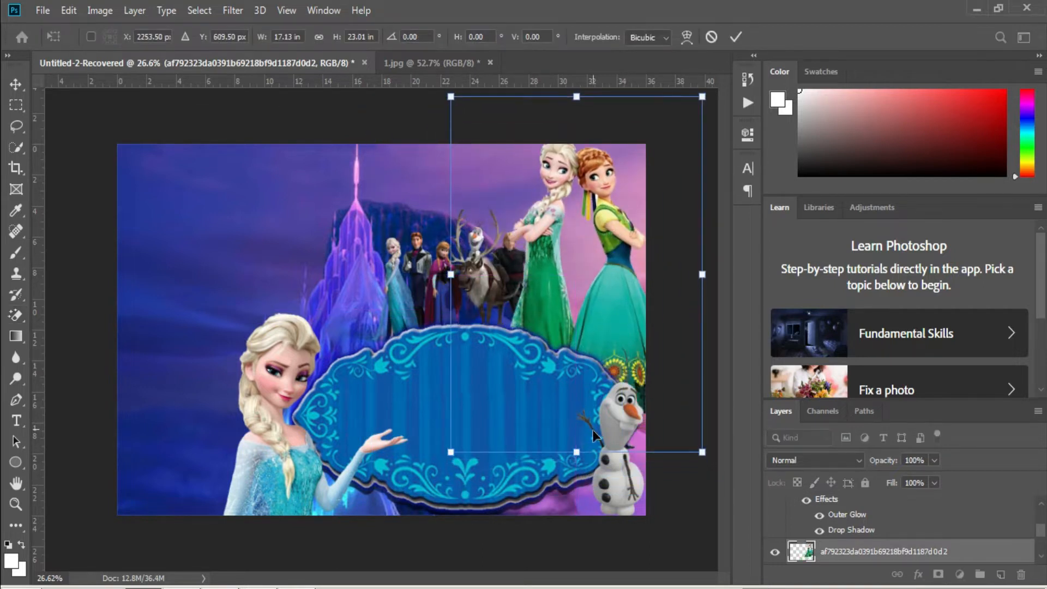
left_click_drag(576, 452, 571, 515)
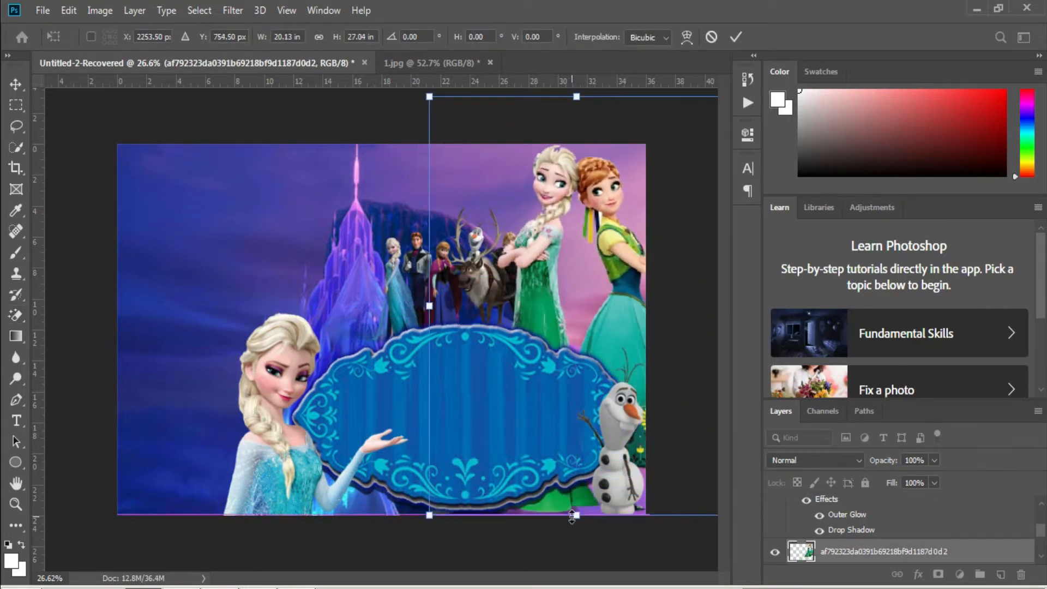
mouse_move(591, 312)
left_mouse_down()
mouse_move(577, 312)
mouse_move(586, 316)
left_mouse_up()
key("Return")
Shift the characters group left and shrink it to about 88%.
key("v")
right_click(485, 292)
left_click(491, 292)
left_click_drag(492, 296, 457, 297)
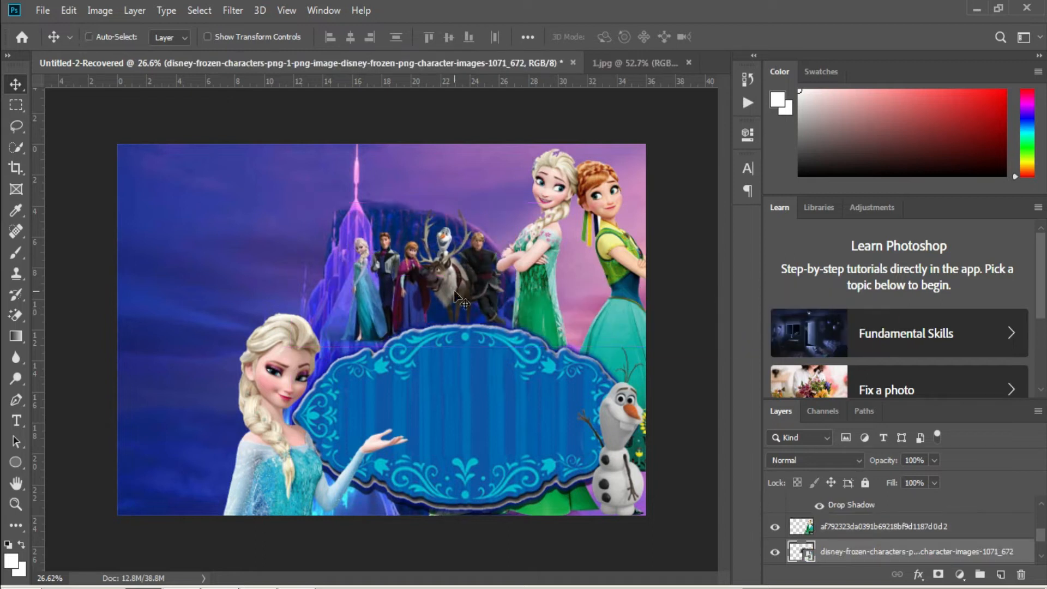
key("ctrl+t")
left_click_drag(397, 346, 453, 322)
key("Return")
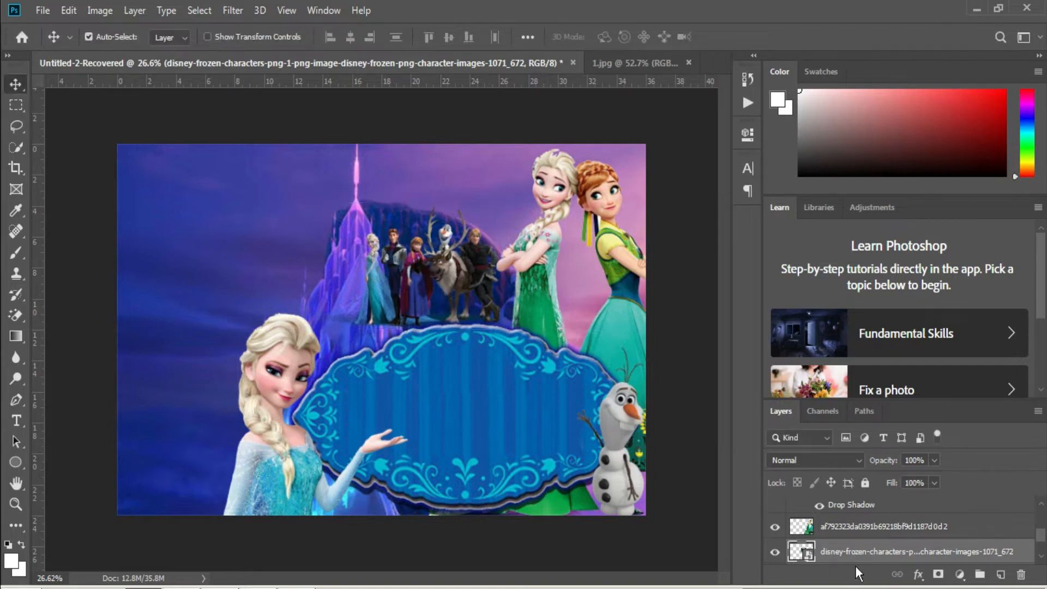
Move the characters layer beneath 227917_preview and lower the group onto the frame top.
scroll(855, 545, "up", 3)
left_click_drag(838, 432, 826, 548)
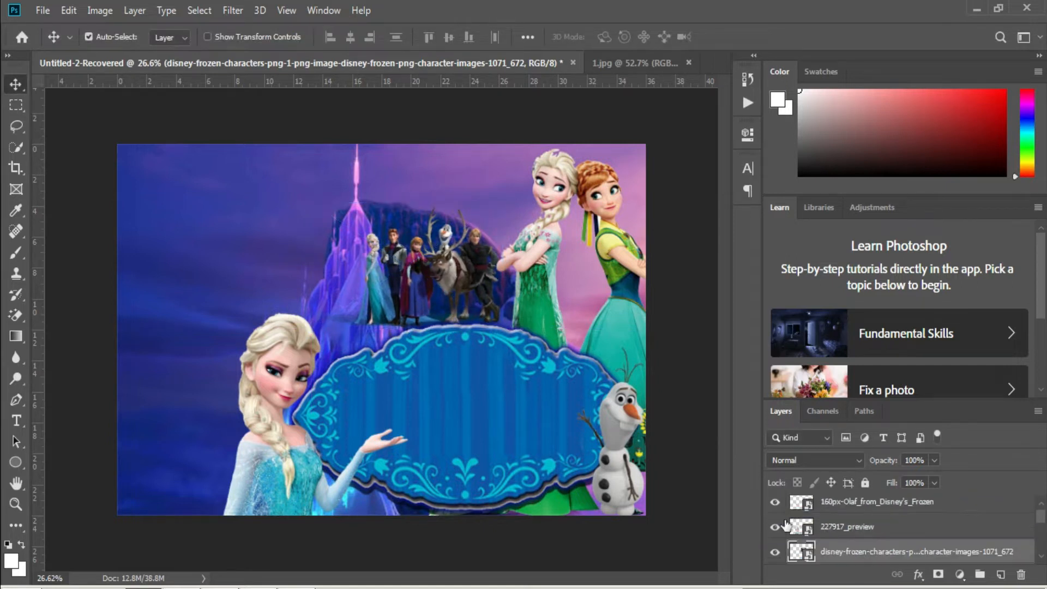
left_click_drag(451, 302, 445, 314)
key("Left")
key("Left")
key("Left")
key("Left")
key("Left")
key("Left")
key("Left")
key("Left")
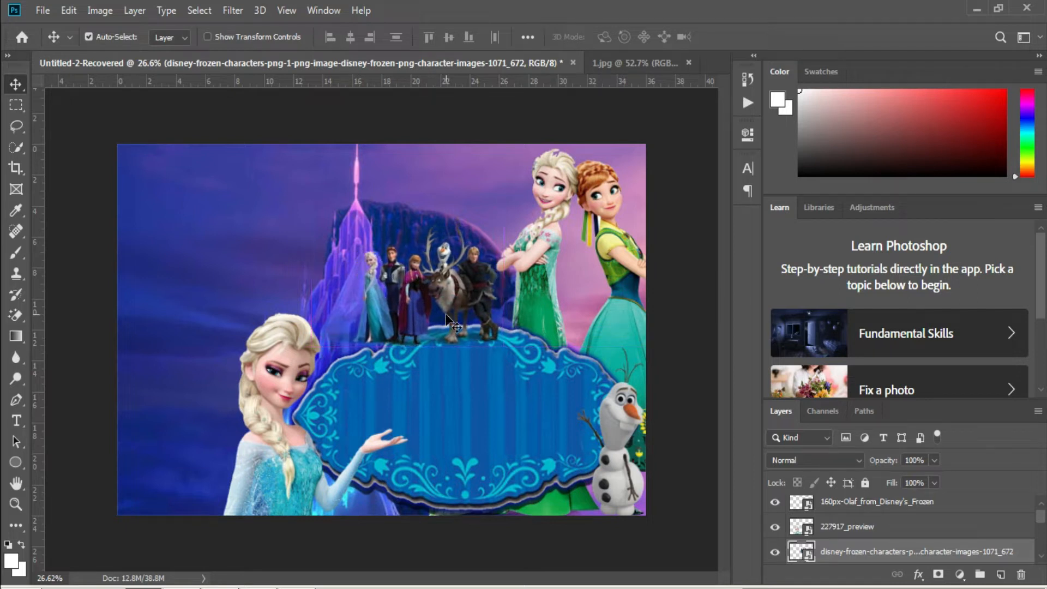
right_click(143, 226)
left_click(172, 233)
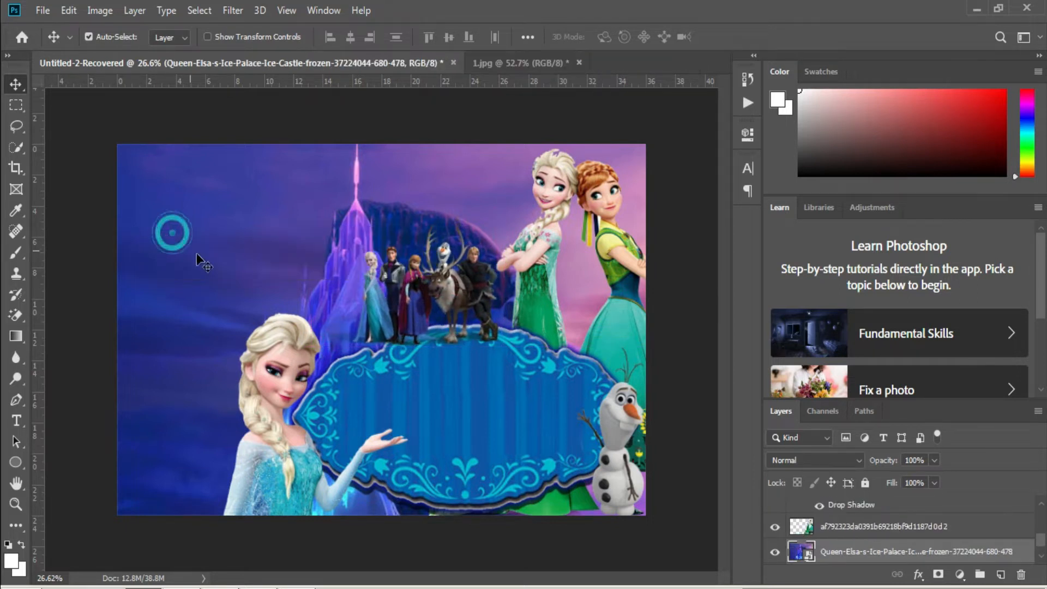
Bring the baby cut-out from 1.jpg into the tarpaulin, enlarge it about double, and place it at the left edge.
left_click(475, 70)
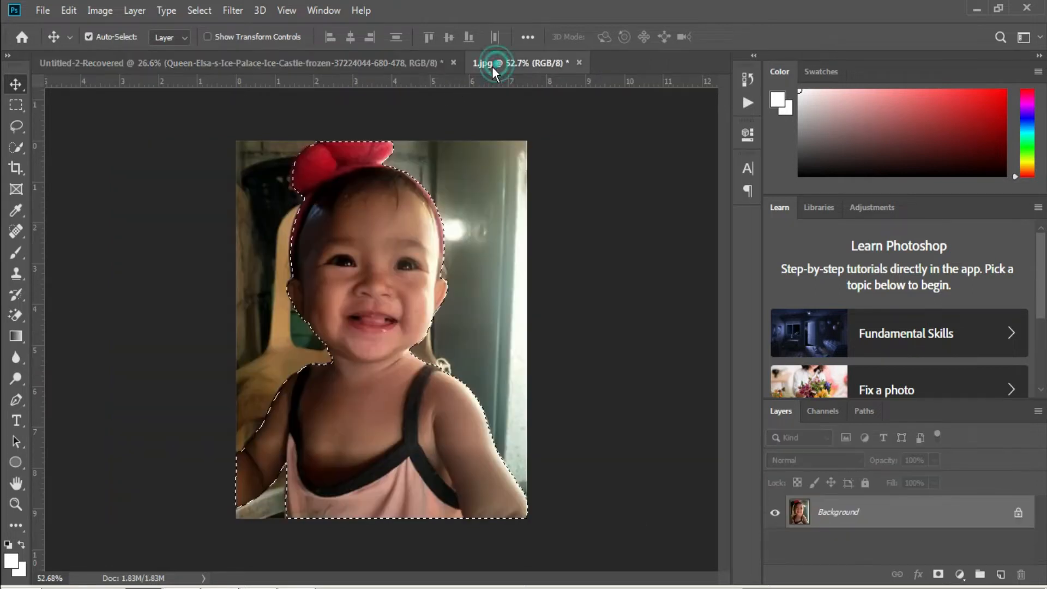
left_click_drag(381, 202, 216, 262)
key("ctrl+t")
left_click_drag(206, 300, 180, 207)
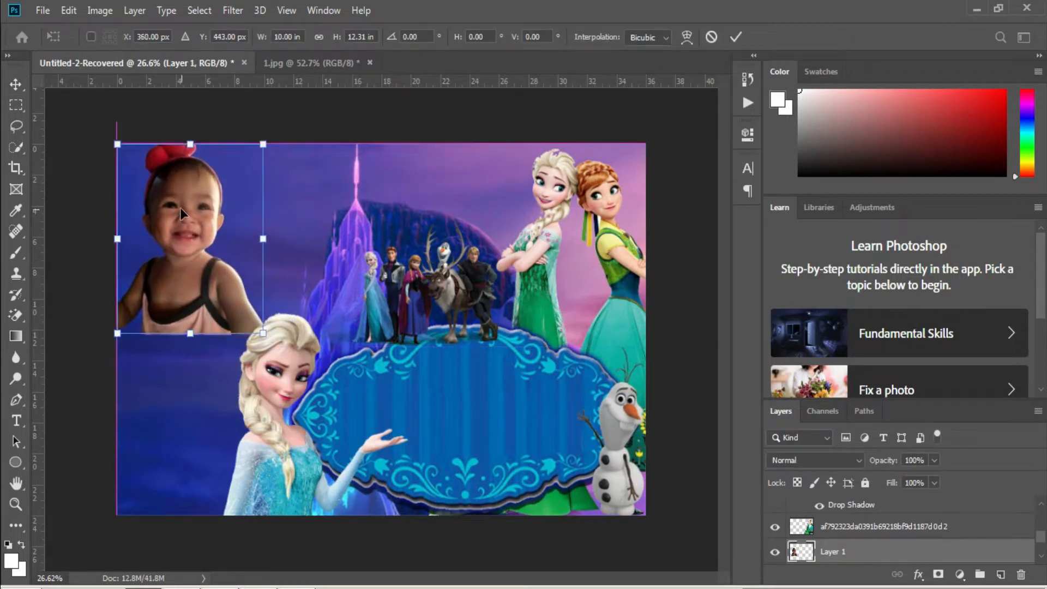
left_click_drag(257, 332, 364, 545)
left_click_drag(258, 257, 210, 257)
key("Return")
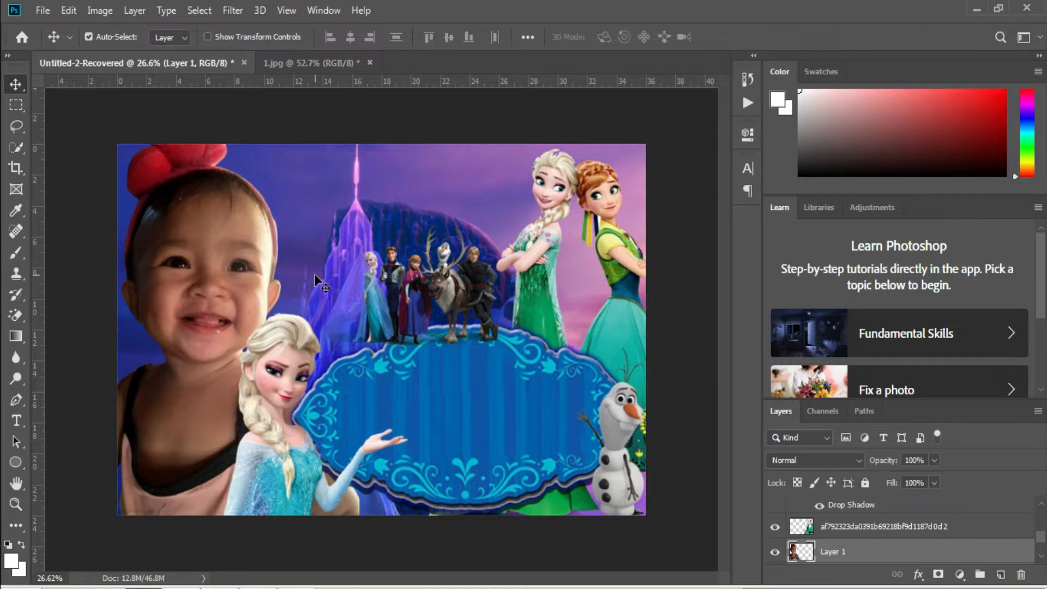
right_click(216, 260)
Apply a slight Brightness/Contrast increase to the baby photo.
left_click(89, 18)
left_click(100, 12)
left_click(122, 48)
left_click(263, 50)
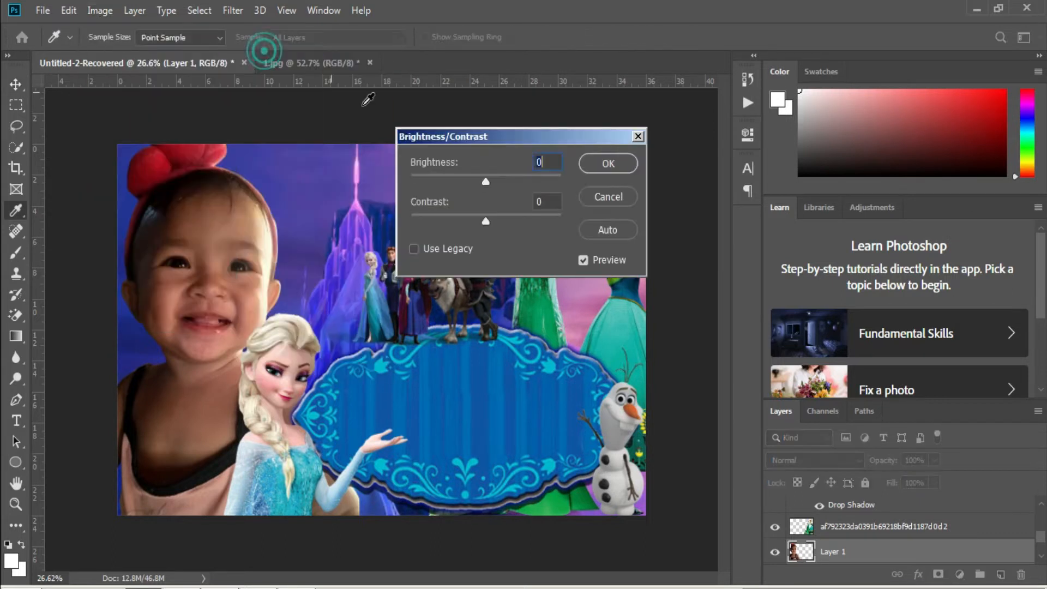
key("Escape")
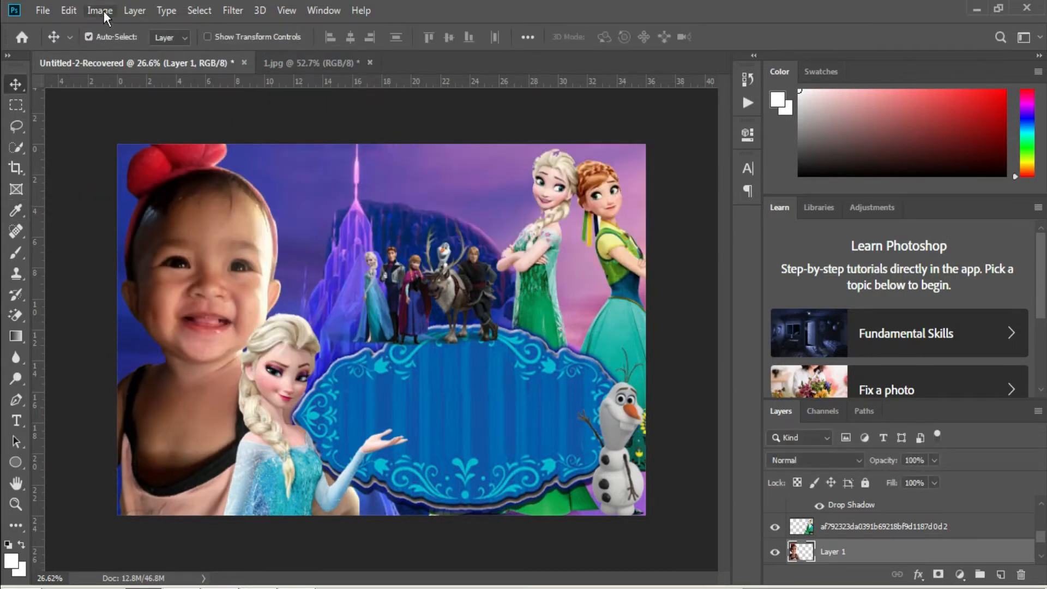
left_click(103, 12)
mouse_move(229, 48)
left_click(263, 48)
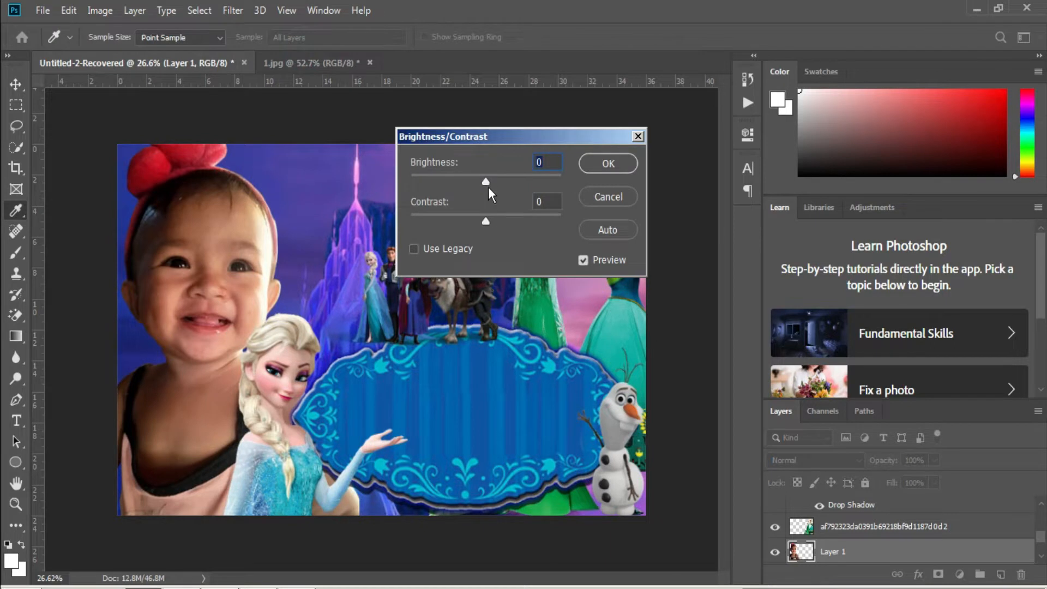
mouse_move(492, 183)
left_mouse_down()
mouse_move(505, 179)
mouse_move(473, 178)
mouse_move(490, 179)
left_mouse_up()
left_click(638, 137)
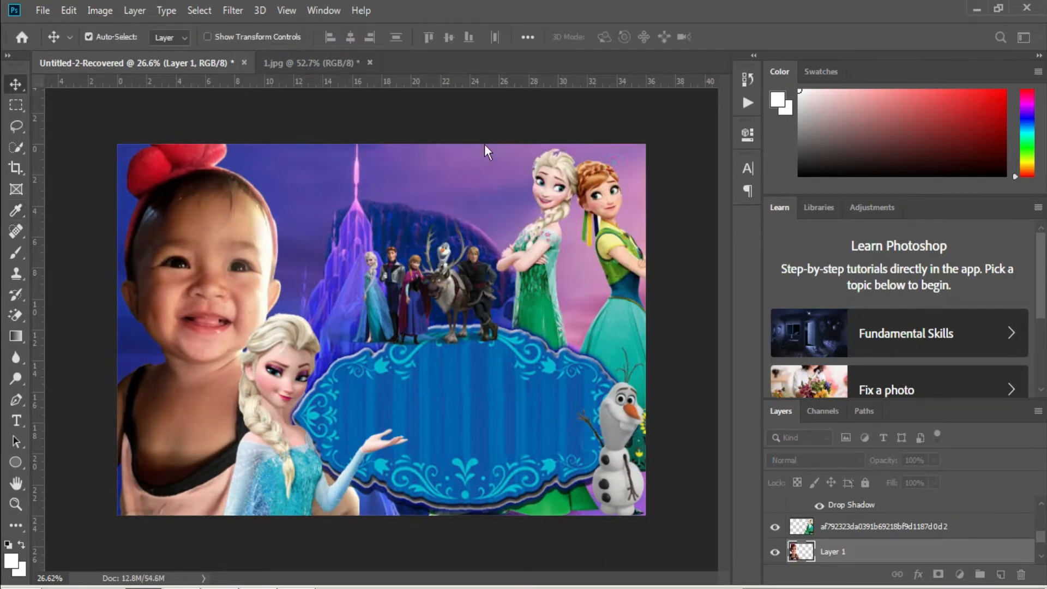
Apply Color Balance with the first level set to -45.
left_click(101, 15)
mouse_move(220, 50)
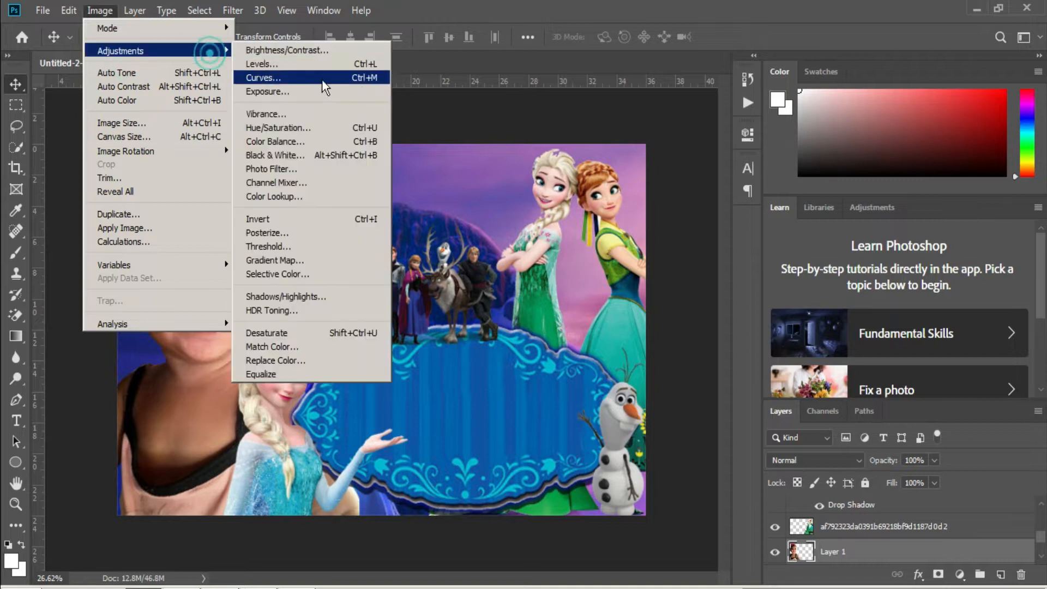
left_click(283, 145)
type("-45")
key("Return")
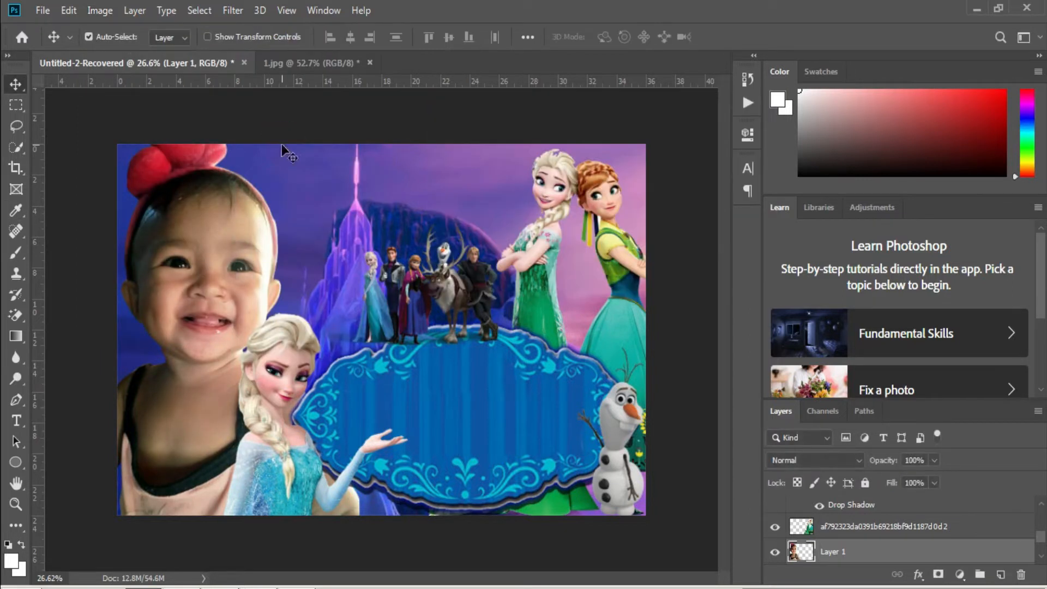
Raise the baby photo's brightness further to 17.
left_click(100, 11)
mouse_move(229, 46)
left_click(436, 26)
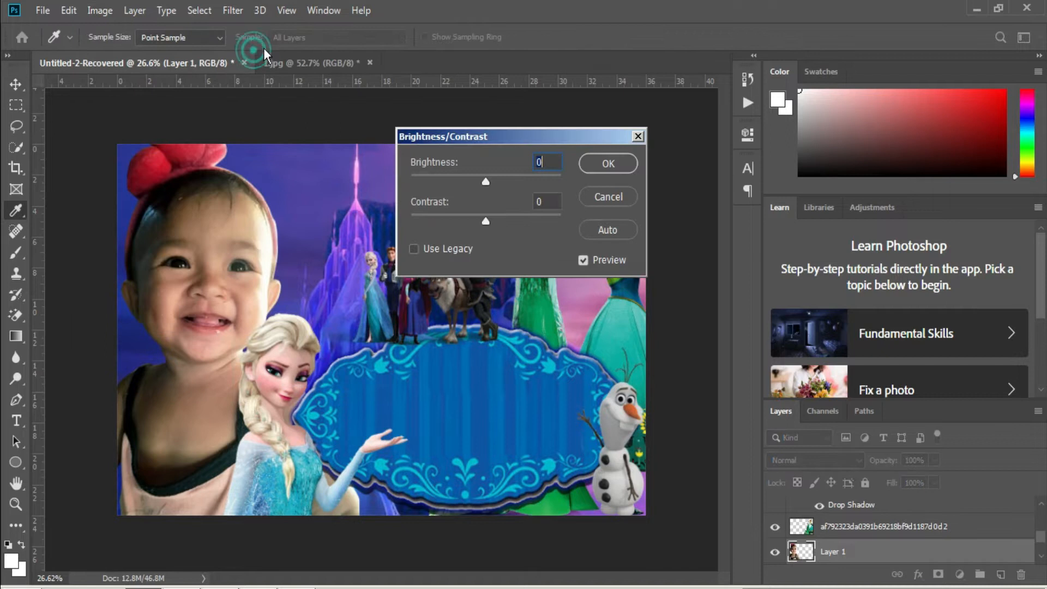
left_click_drag(485, 181, 493, 179)
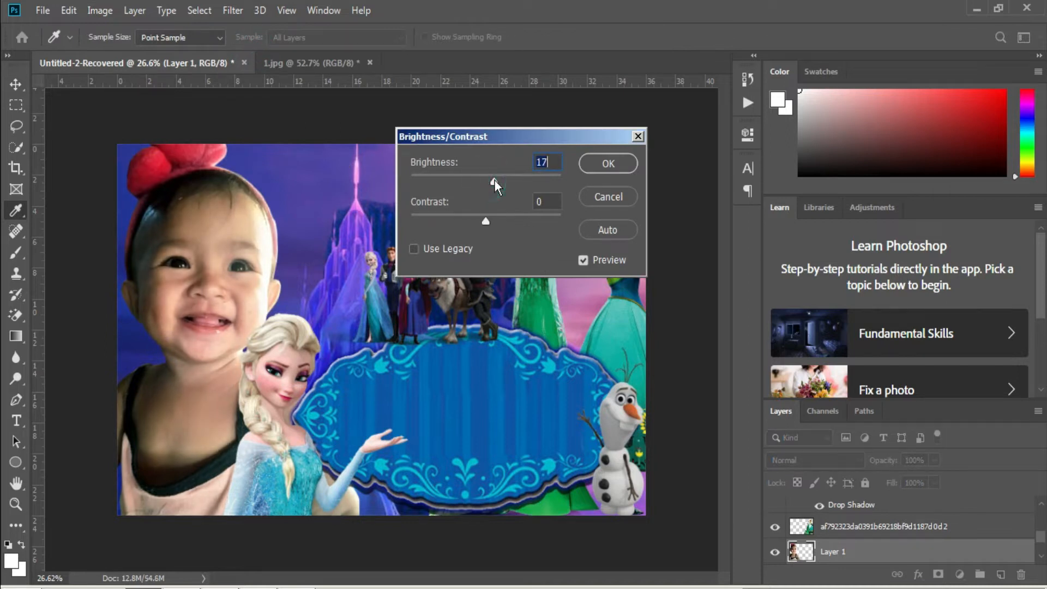
left_click(593, 159)
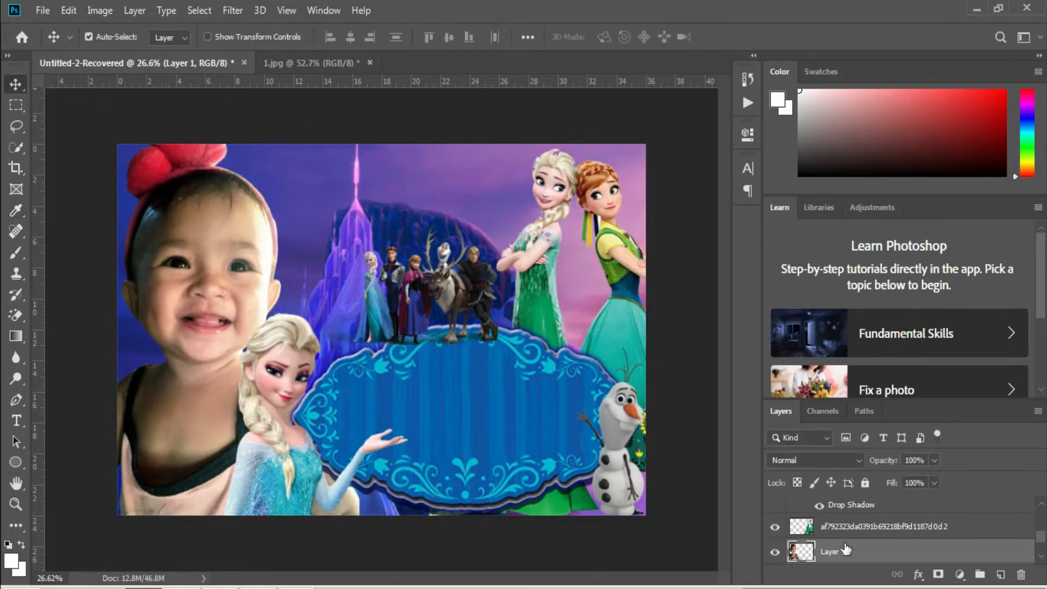
Give the baby layer a white outer glow with size 32 px and opacity 51%.
right_click(845, 548)
left_click(703, 21)
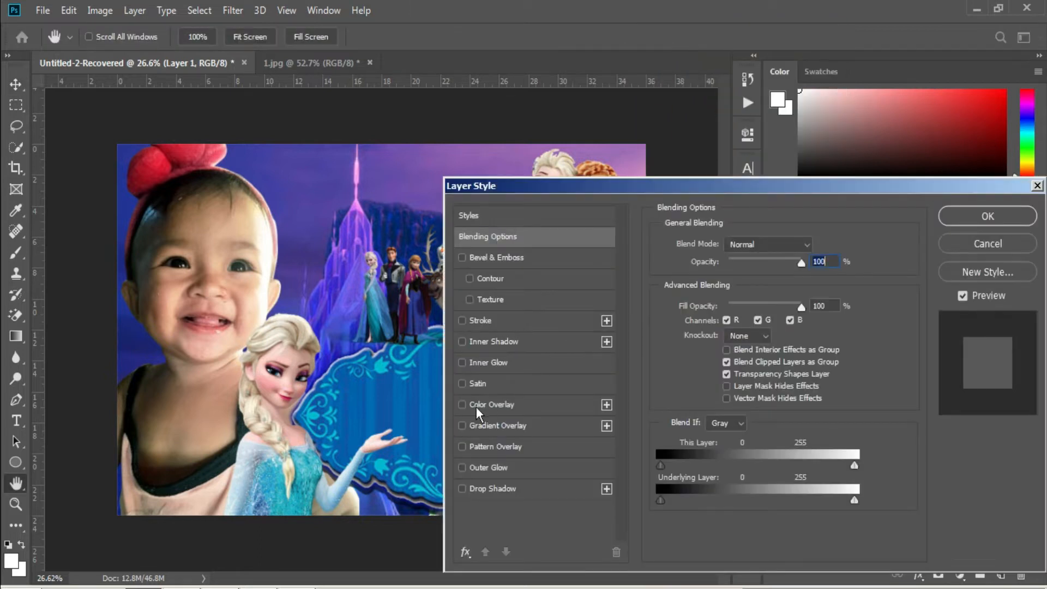
left_click(504, 468)
left_click_drag(727, 390, 735, 385)
left_click(695, 300)
left_click_drag(680, 275, 572, 84)
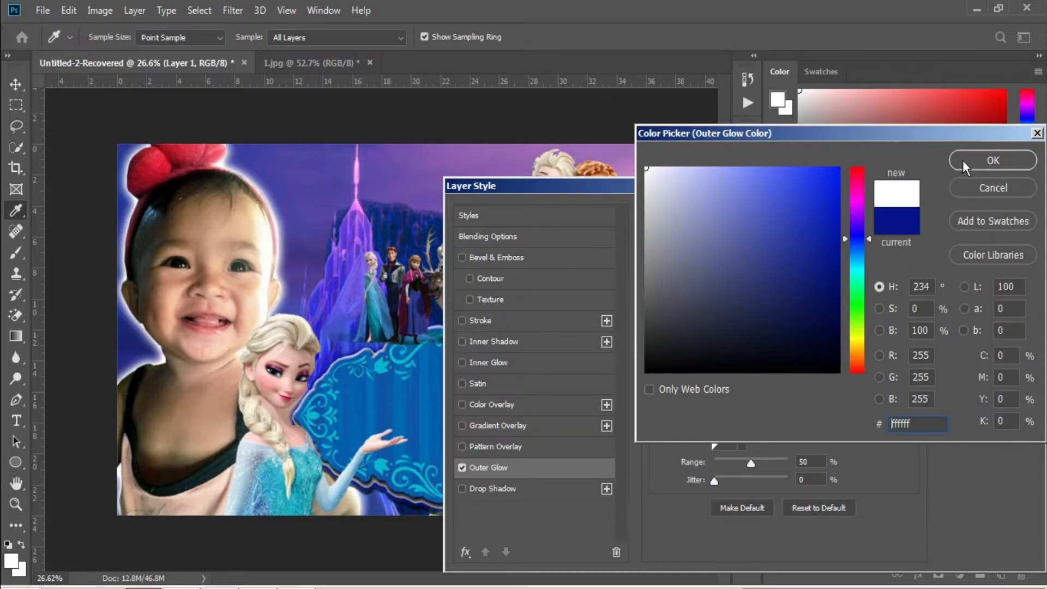
left_click(962, 161)
left_click_drag(738, 388, 728, 386)
left_click_drag(777, 265, 753, 261)
left_click(1020, 214)
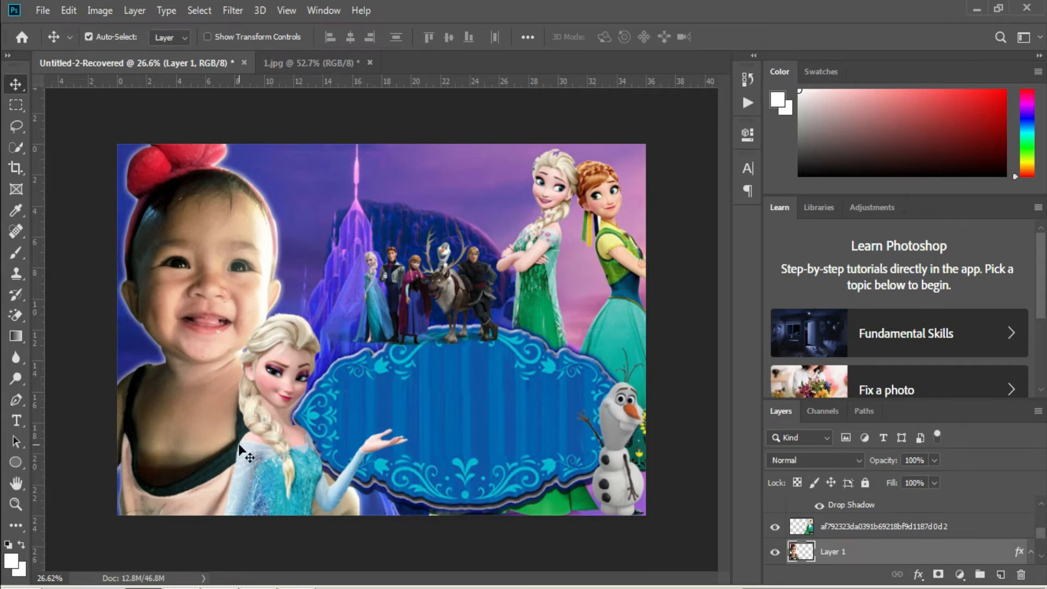
Move the characters group to the bottom-left corner beside Elsa and scale it to 63.06%.
right_click(414, 341)
left_click(430, 315)
left_click_drag(428, 314, 183, 472)
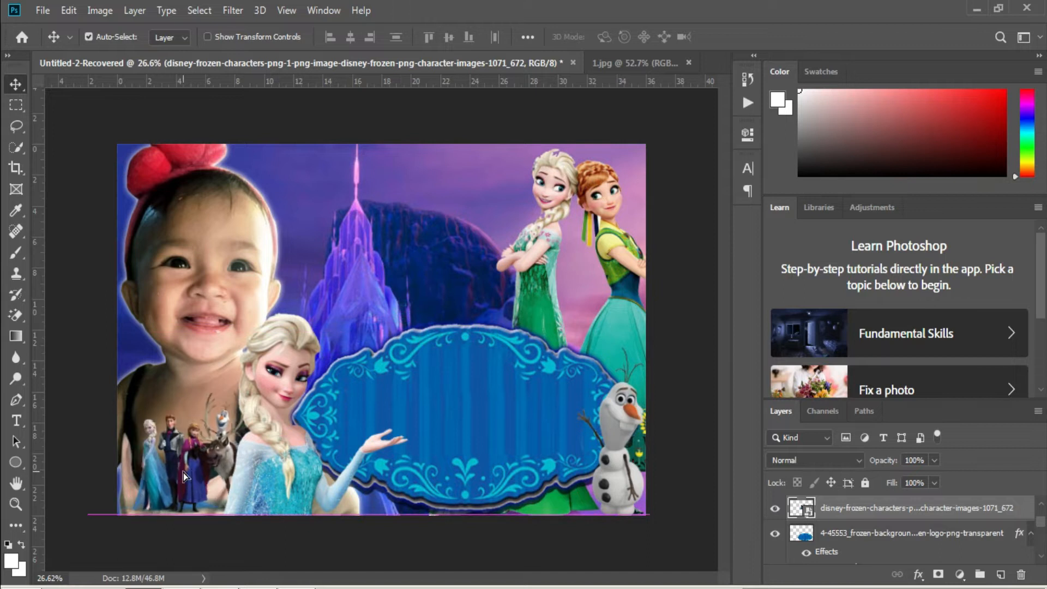
key("ctrl+t")
left_click_drag(277, 388, 225, 424)
left_click_drag(191, 477, 197, 476)
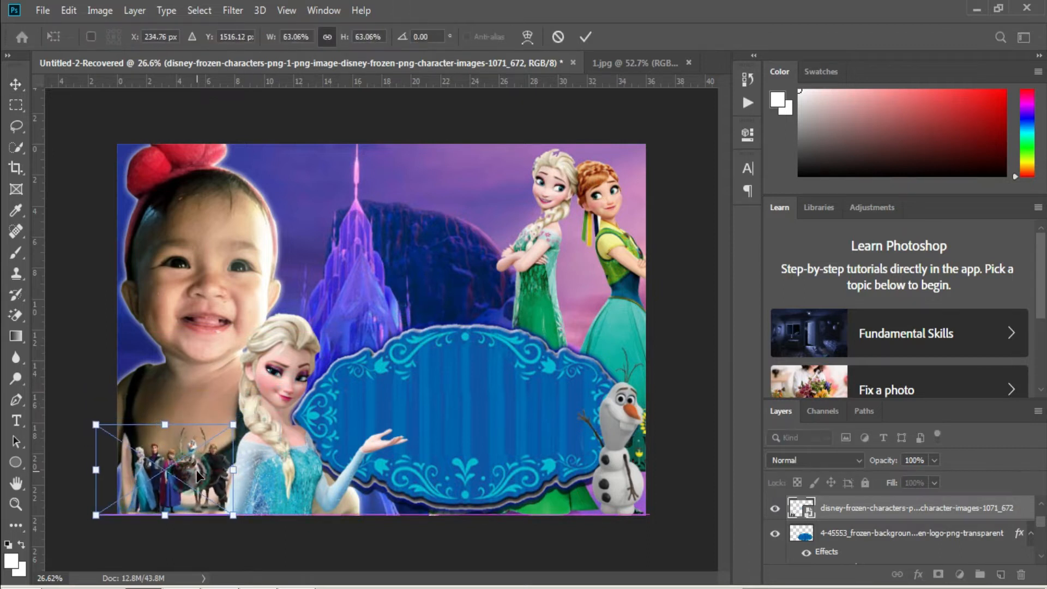
key("Return")
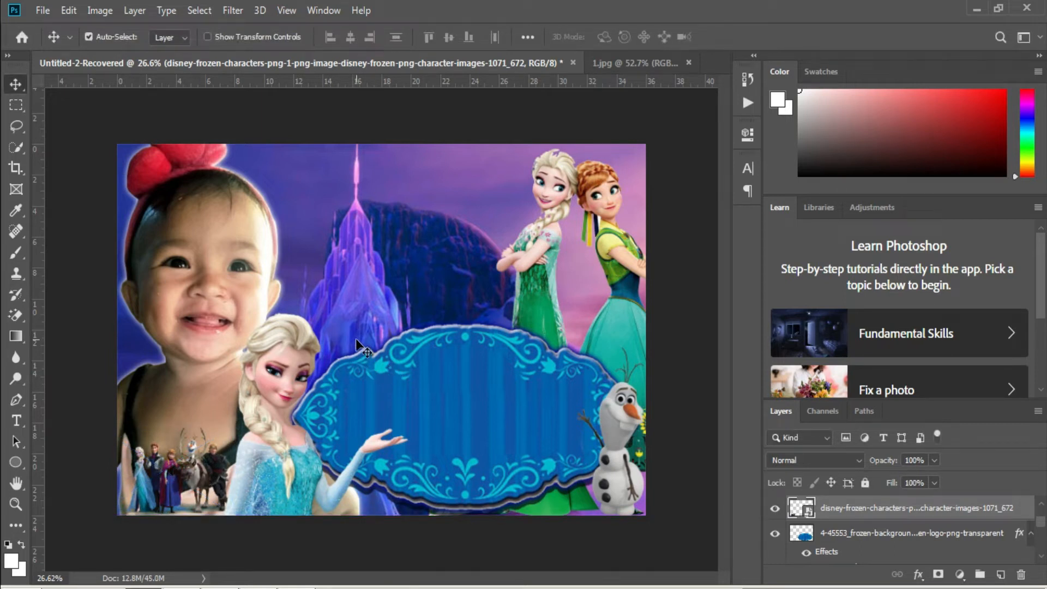
Add a deep purple 'Birthday' text layer above the blue frame.
key("t")
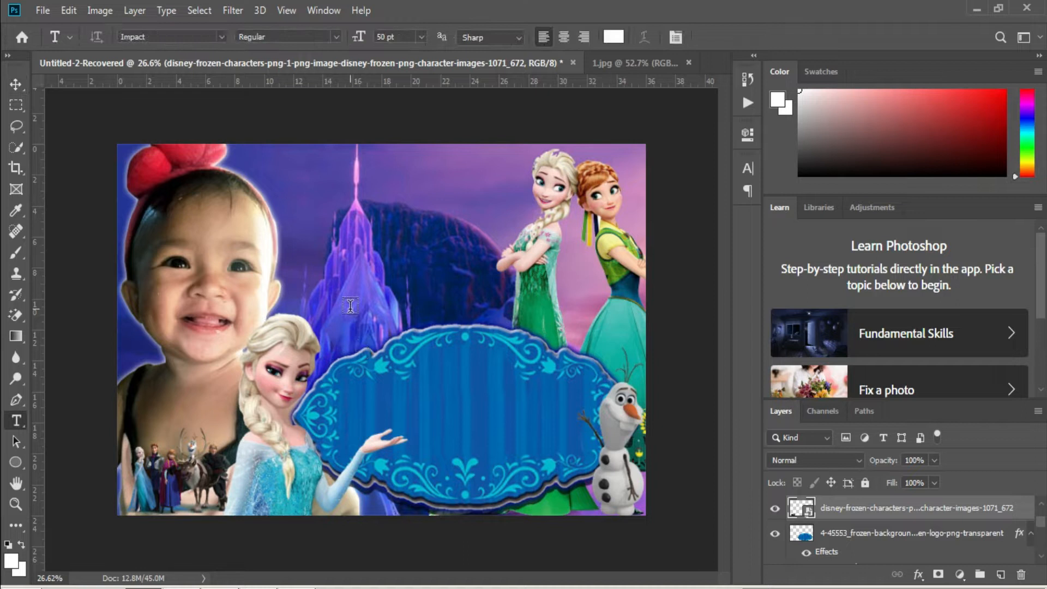
left_click(338, 310)
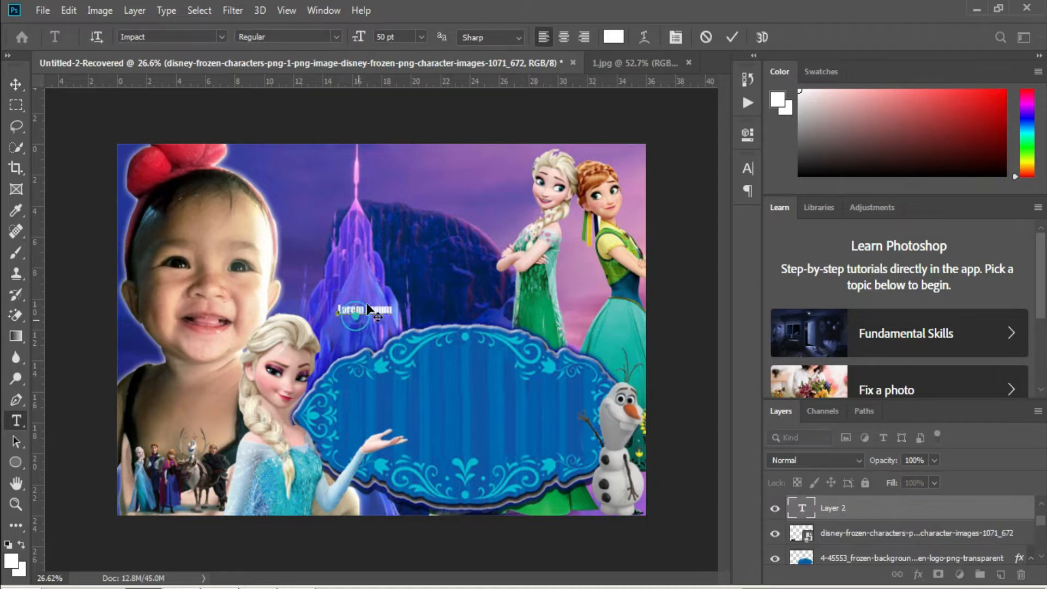
left_click(613, 37)
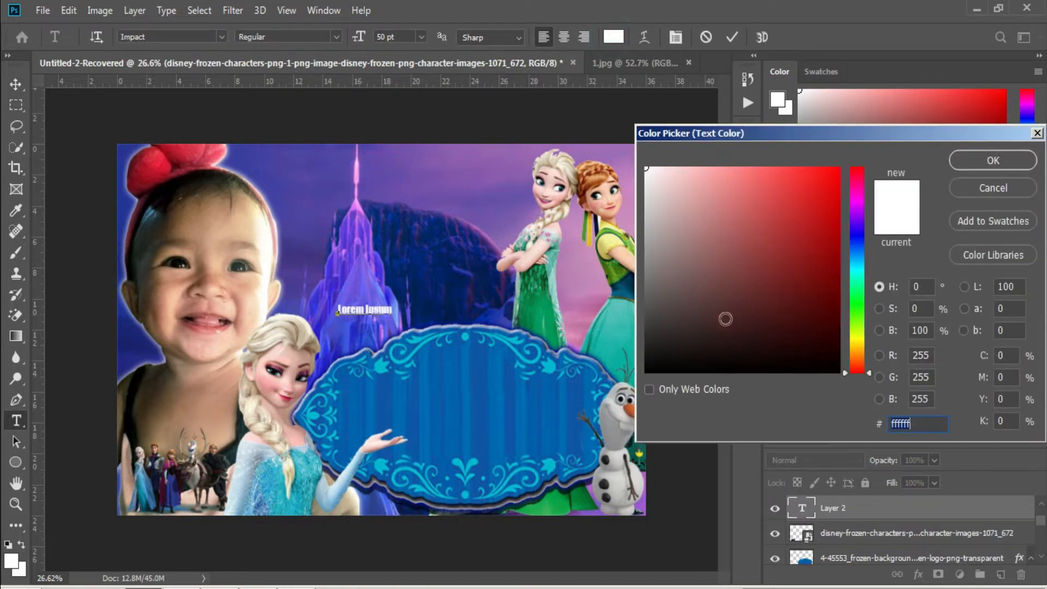
left_click_drag(845, 255, 854, 222)
left_click(832, 218)
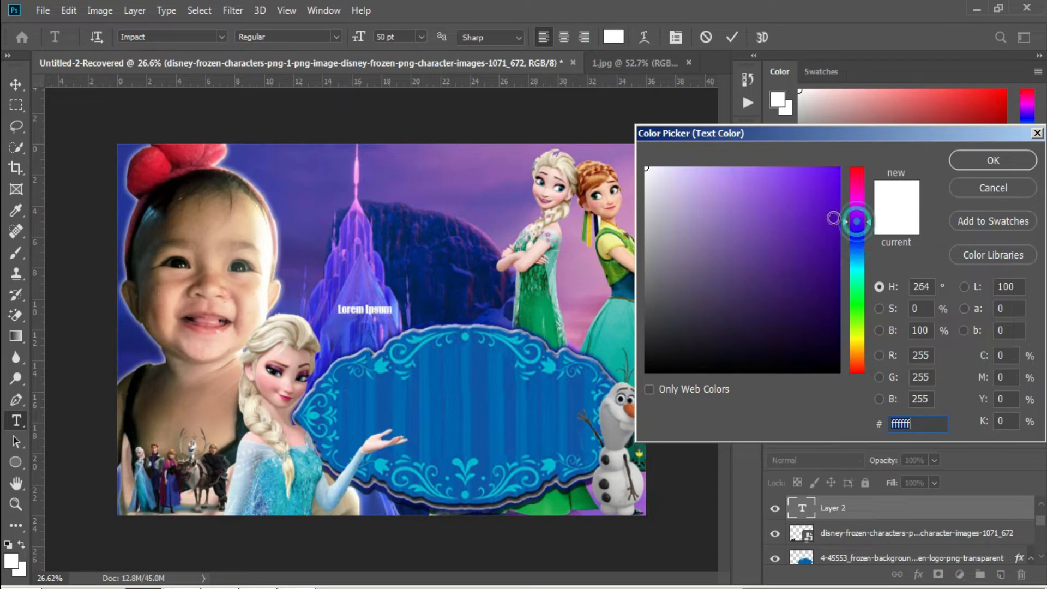
left_click(975, 168)
key("BackSpace")
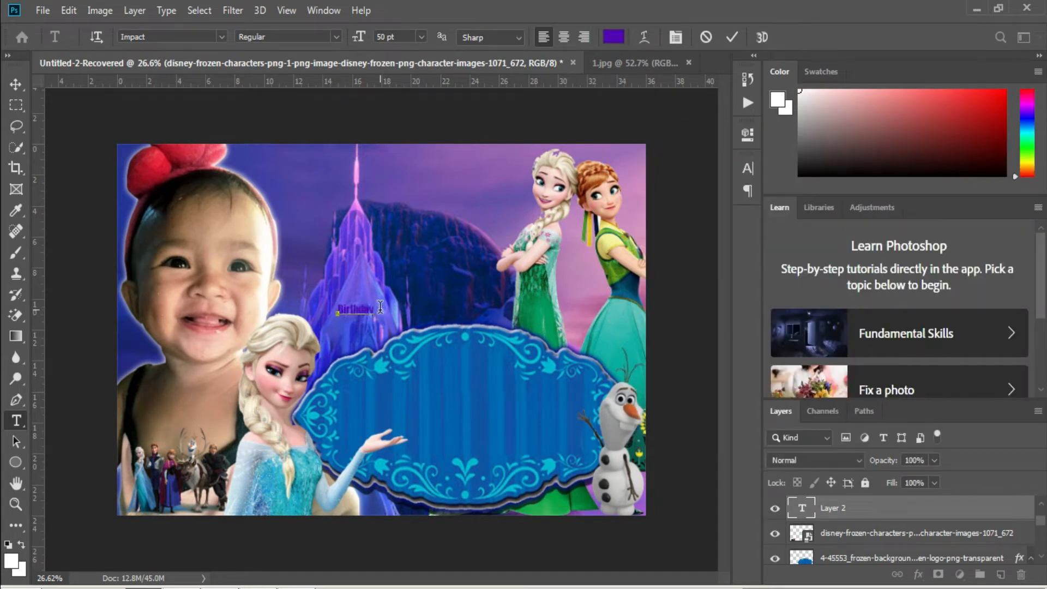
key("ctrl+Return")
Enlarge the Birthday text to about 189 pt and centre it above the frame.
key("ctrl+t")
left_click_drag(376, 309, 462, 305)
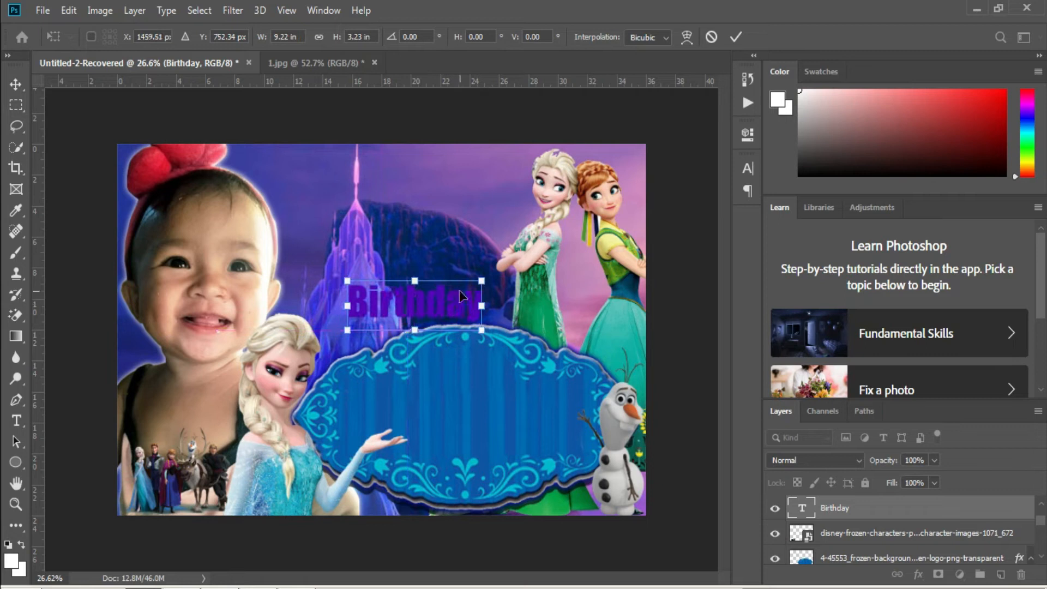
key("Return")
left_click(463, 303)
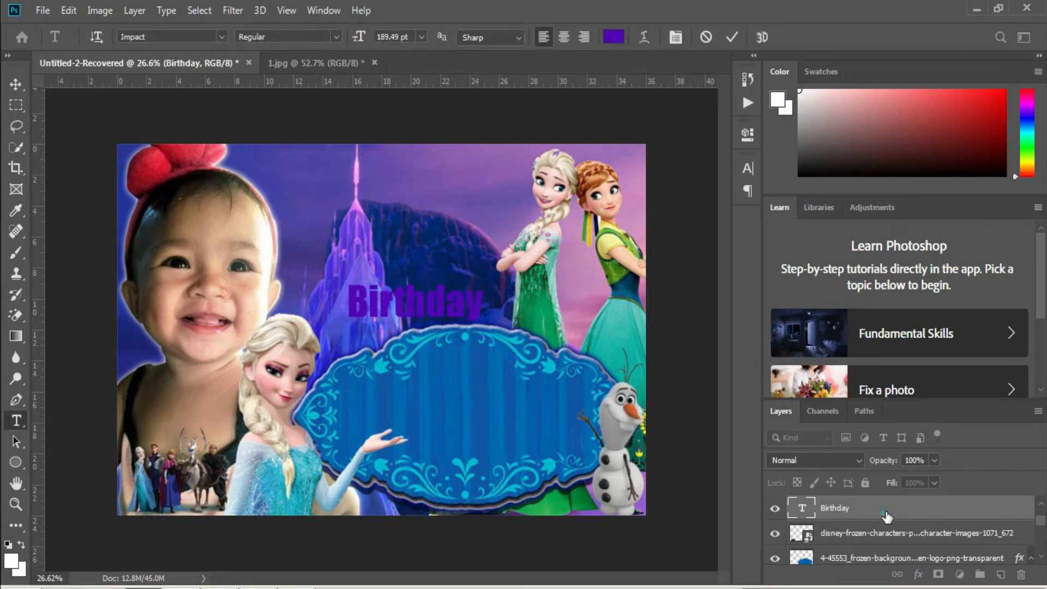
Give the Birthday text a white 6 px stroke in Blending Options.
right_click(883, 515)
left_click(740, 23)
left_click(480, 320)
left_click(692, 360)
left_click_drag(649, 240, 645, 167)
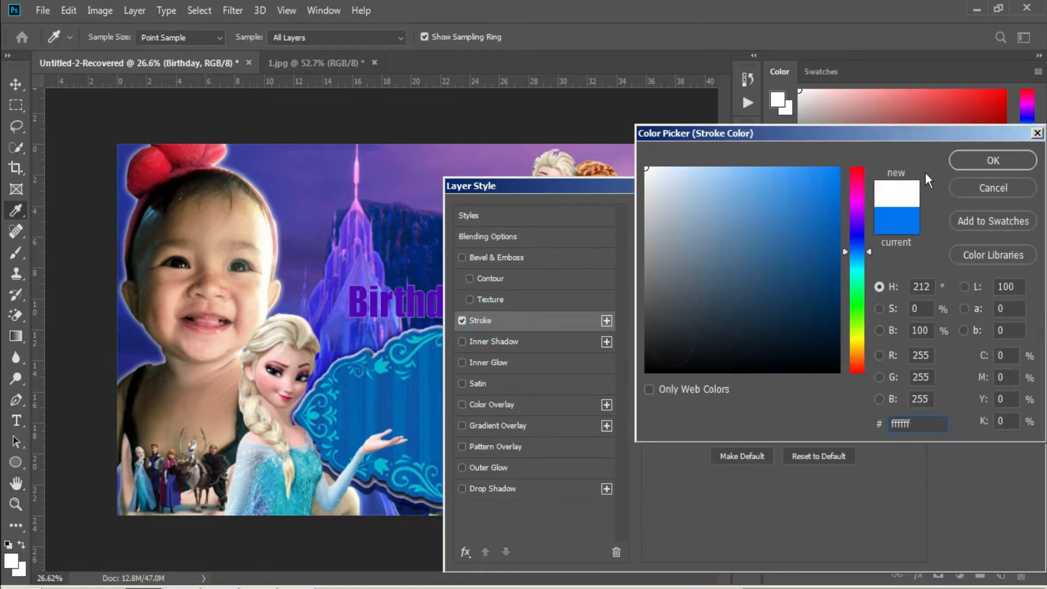
left_click(967, 156)
left_click_drag(715, 243, 717, 242)
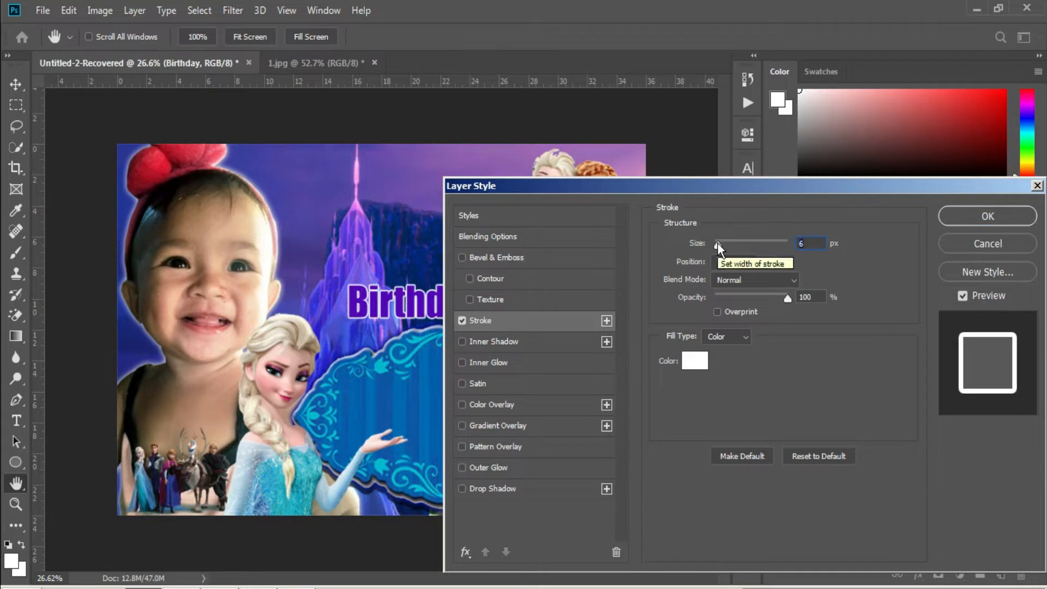
Add a navy blue 57 px outer glow to Birthday and apply the style.
left_click(499, 468)
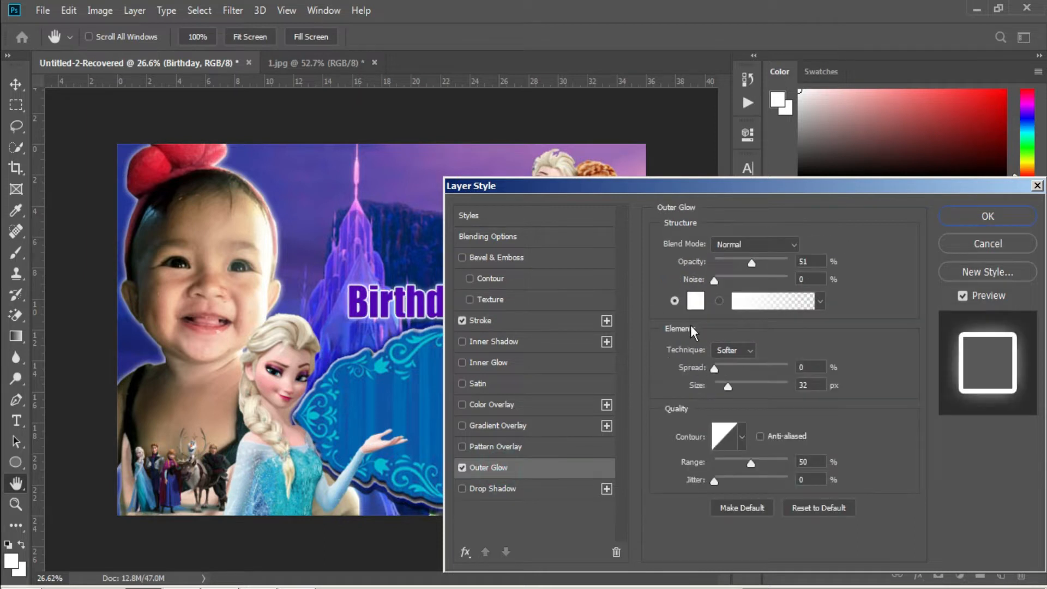
left_click(695, 300)
left_click(401, 393)
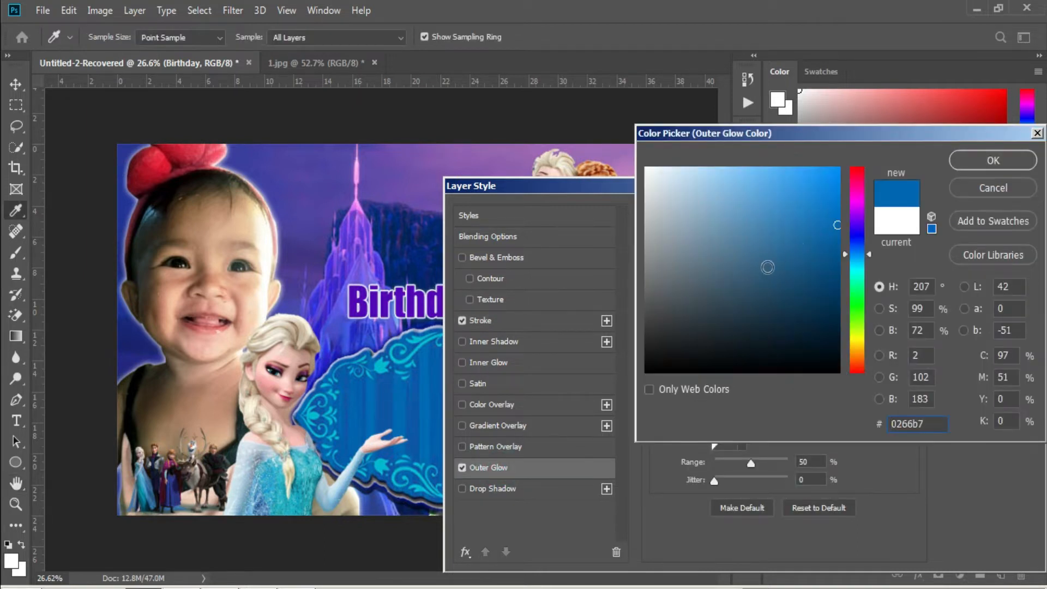
left_click(834, 258)
left_click(856, 236)
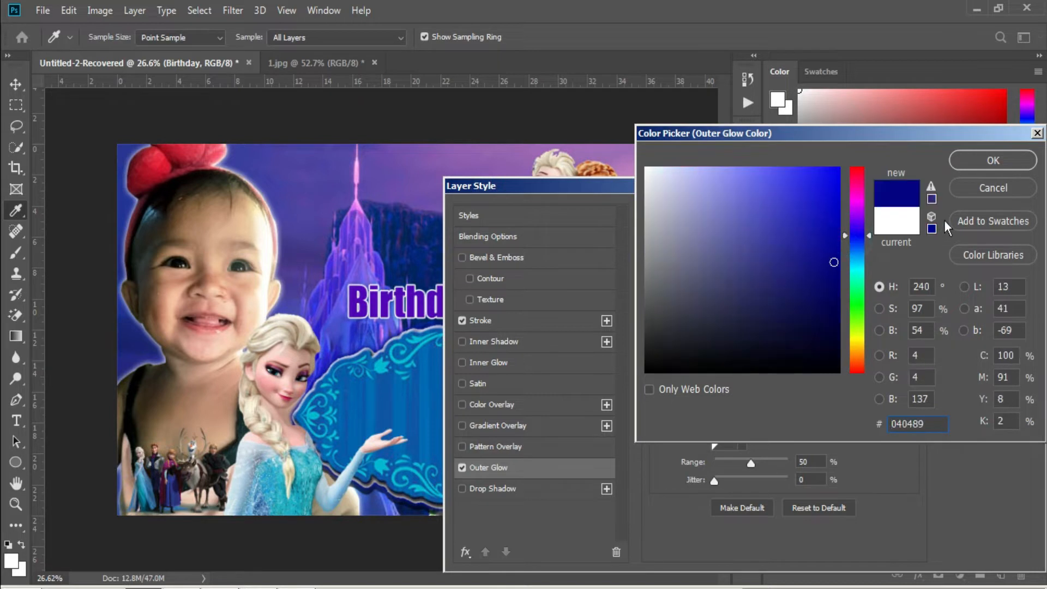
left_click(983, 163)
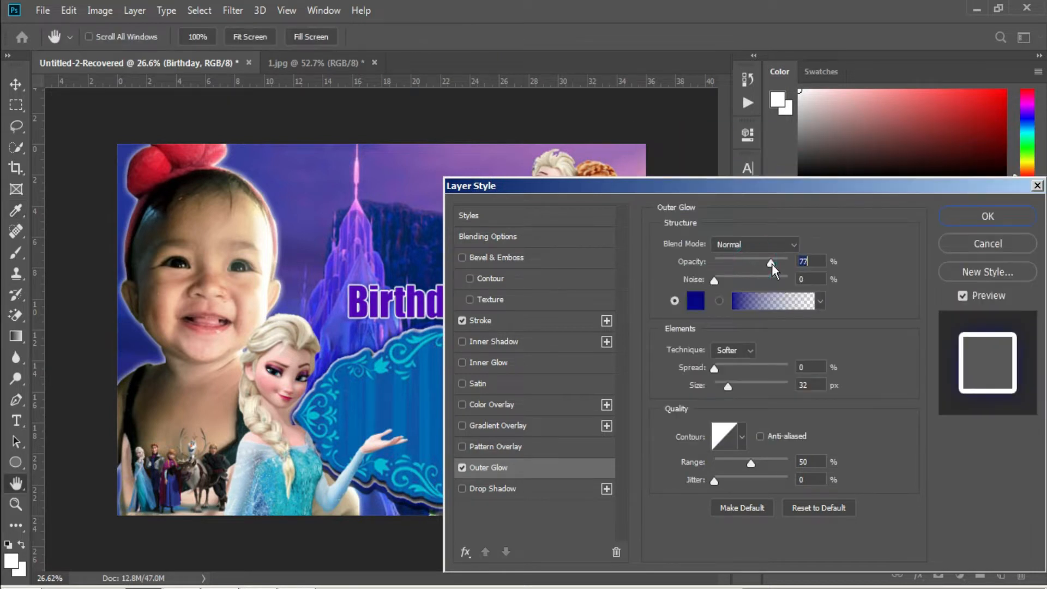
left_click_drag(727, 387, 735, 388)
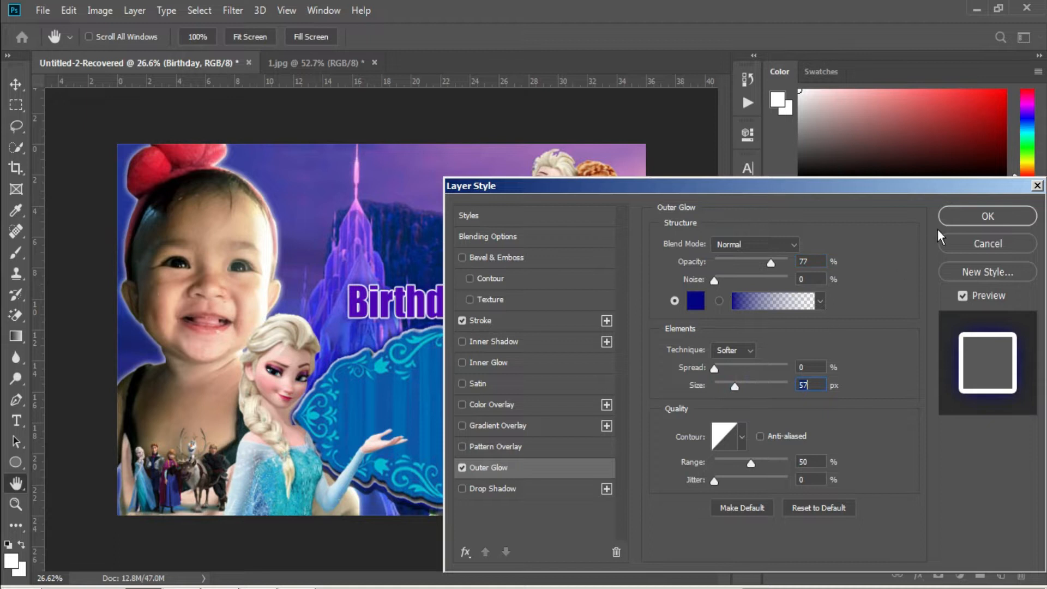
left_click(958, 218)
Alt-drag a copy of the Birthday text just above the original and select its word.
key("v")
left_click_drag(452, 309, 400, 270)
key("t")
double_click(380, 263)
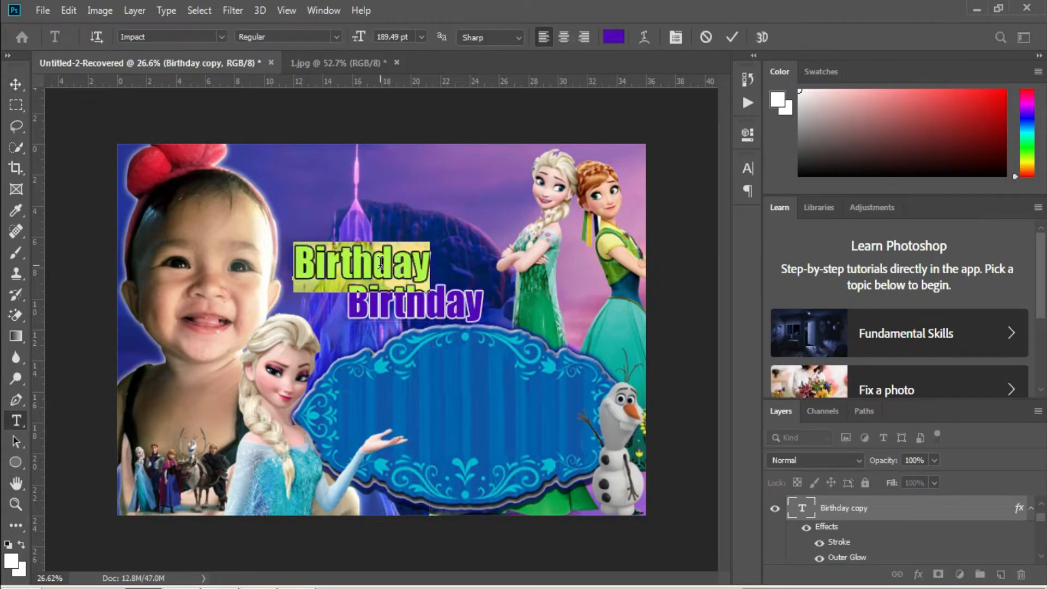
Retype the copy as 'Happy' and shift it slightly right.
type("Happy")
key("ctrl+Return")
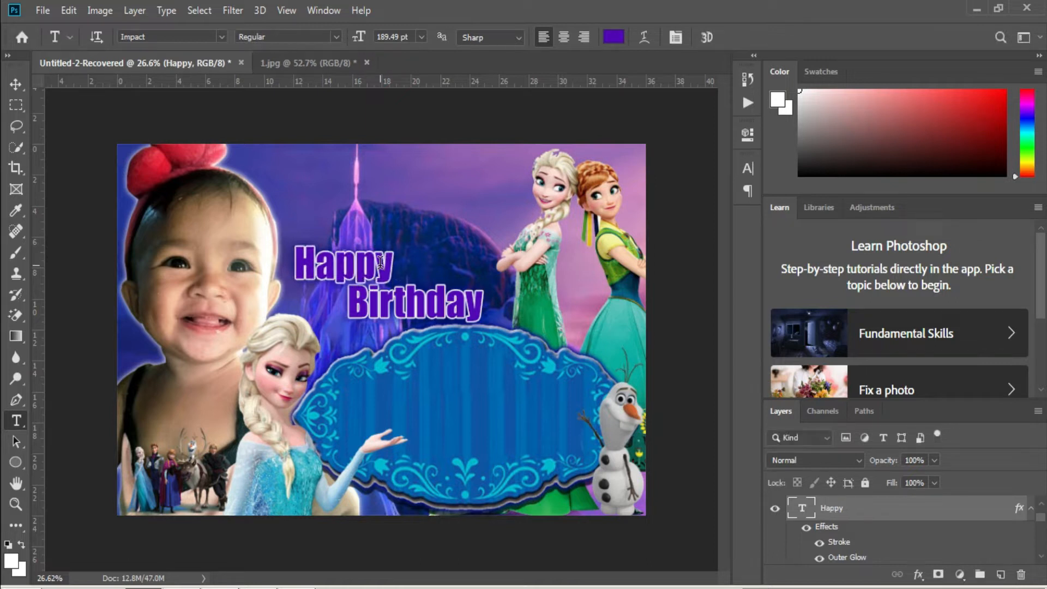
left_click(379, 264)
left_click_drag(420, 321, 437, 317)
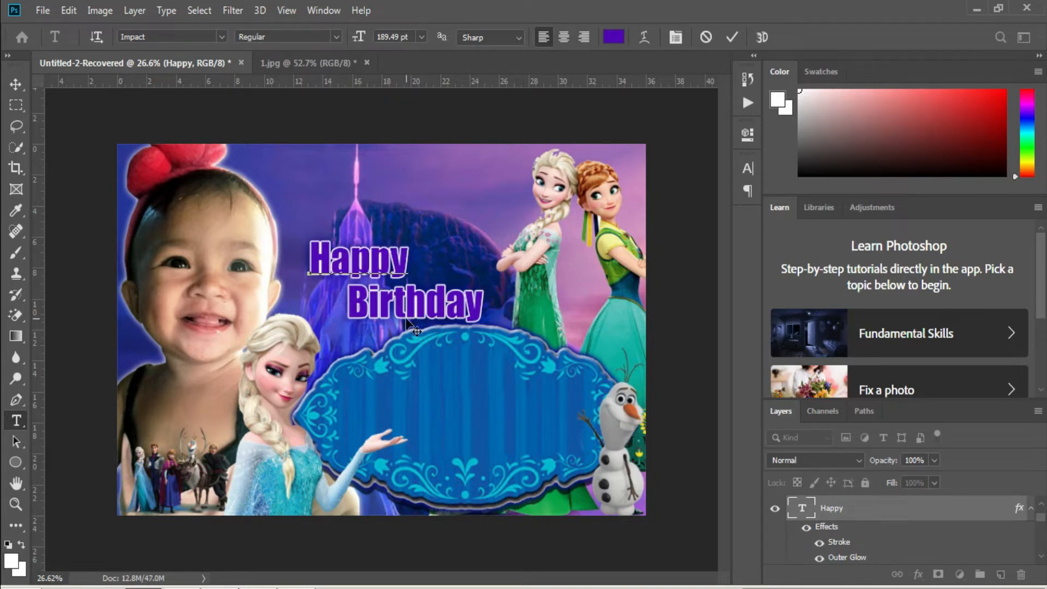
key("Escape")
Duplicate Happy as a '1', then enlarge and tilt it beside Happy.
key("v")
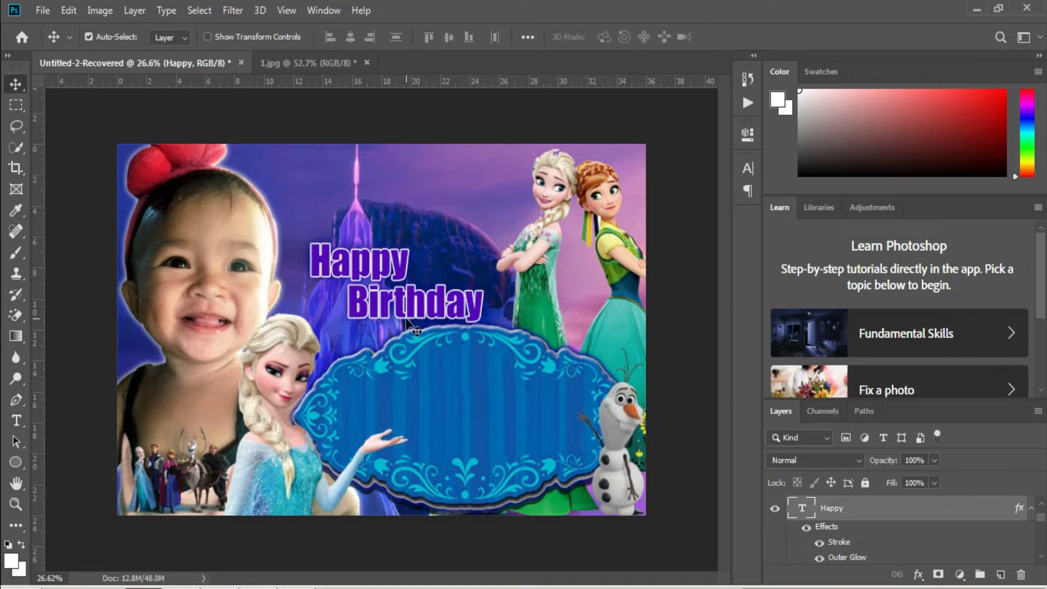
left_click_drag(387, 281, 483, 246)
double_click(469, 224)
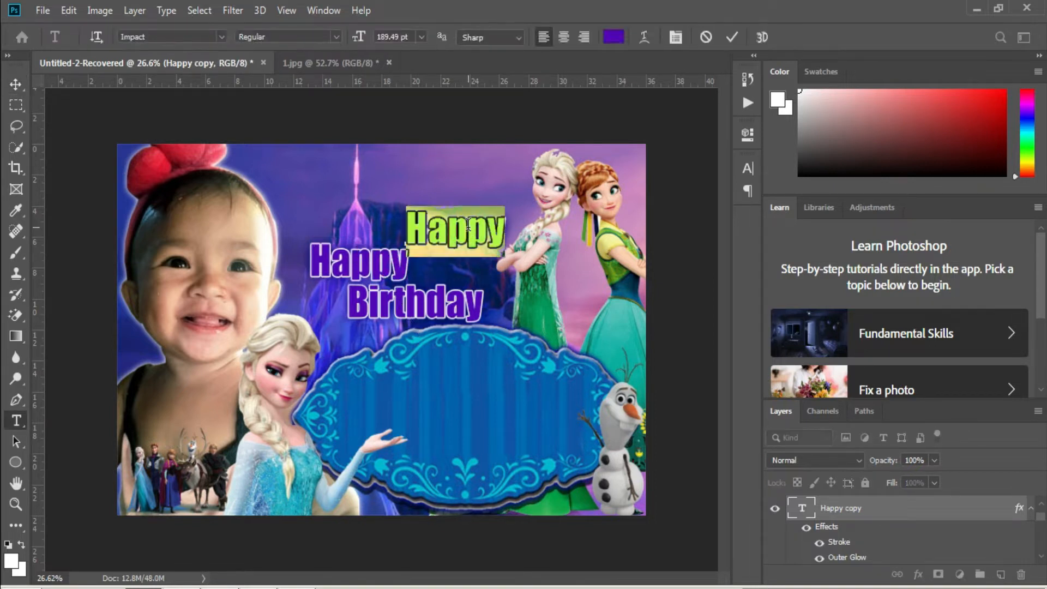
type("1")
key("Escape")
key("ctrl+t")
mouse_move(425, 237)
left_mouse_down()
mouse_move(460, 242)
mouse_move(421, 249)
mouse_move(434, 245)
left_mouse_up()
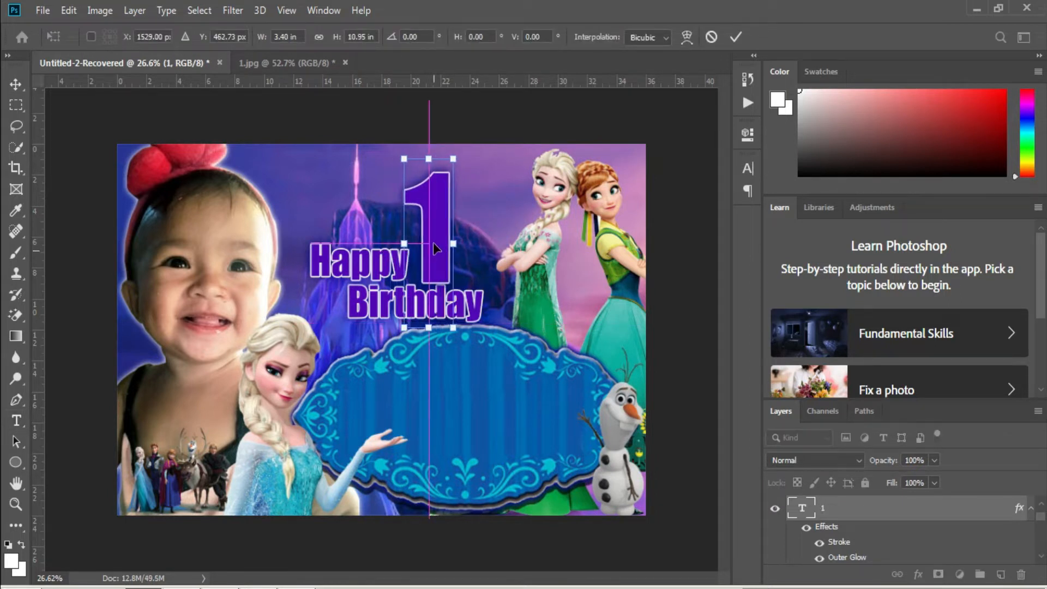
left_click_drag(429, 159, 476, 182)
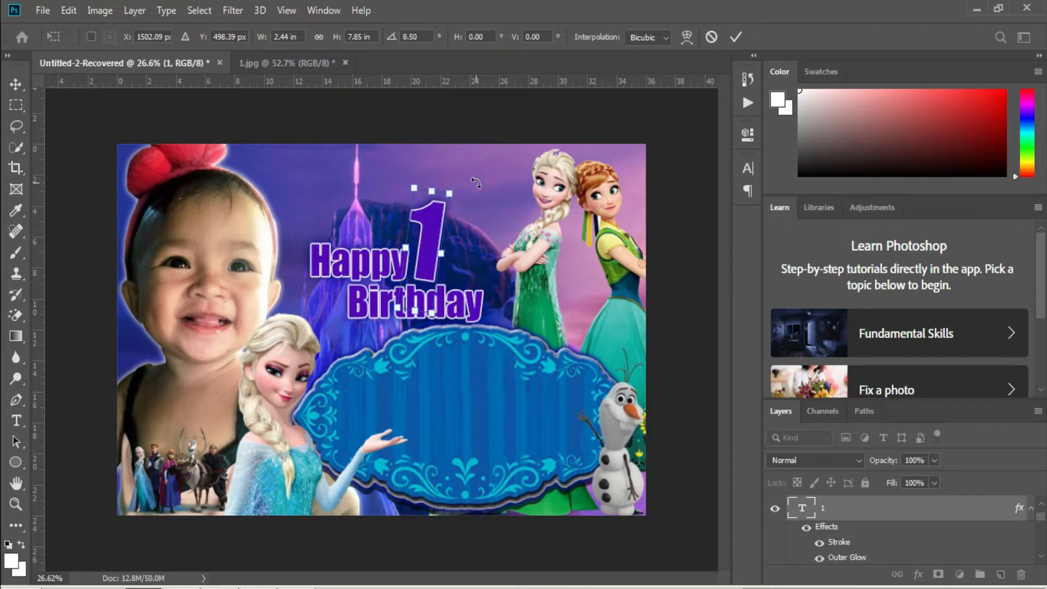
key("Return")
Recolour the 1 to vivid magenta #e512d6.
key("t")
double_click(438, 232)
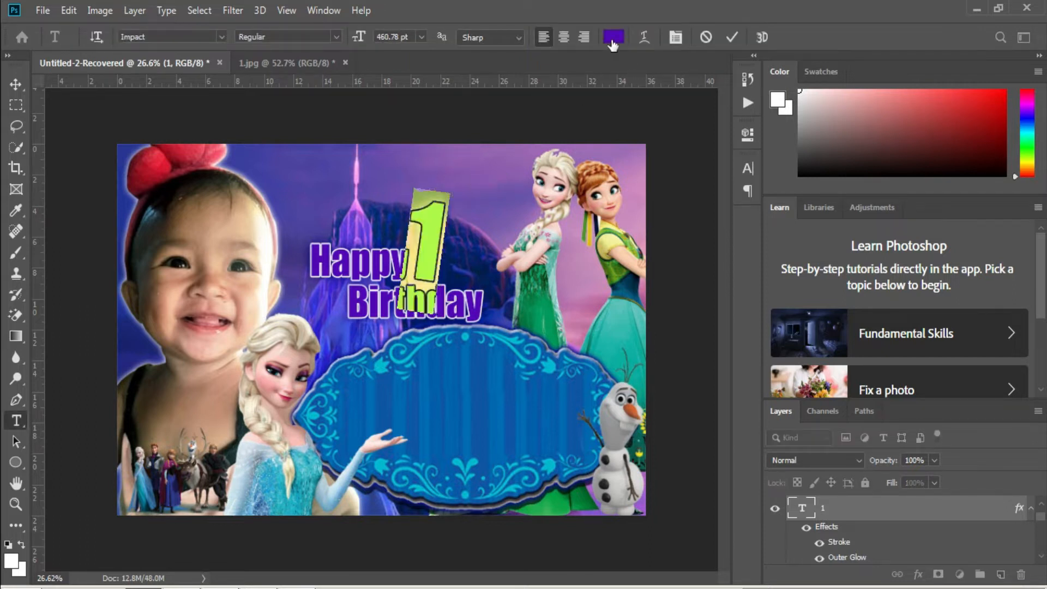
left_click(611, 43)
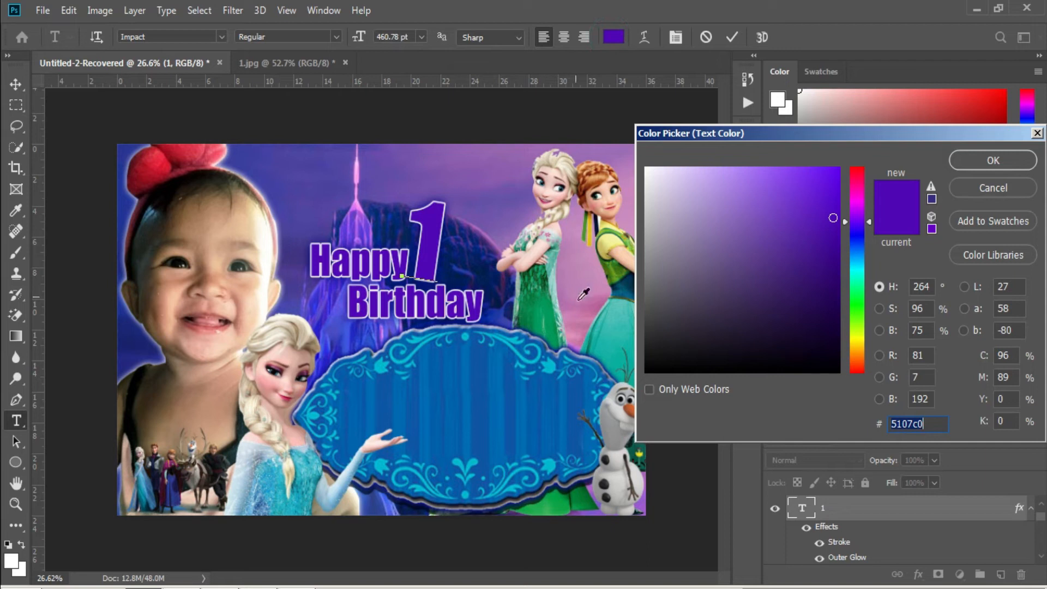
left_click(581, 282)
left_click_drag(796, 200, 822, 187)
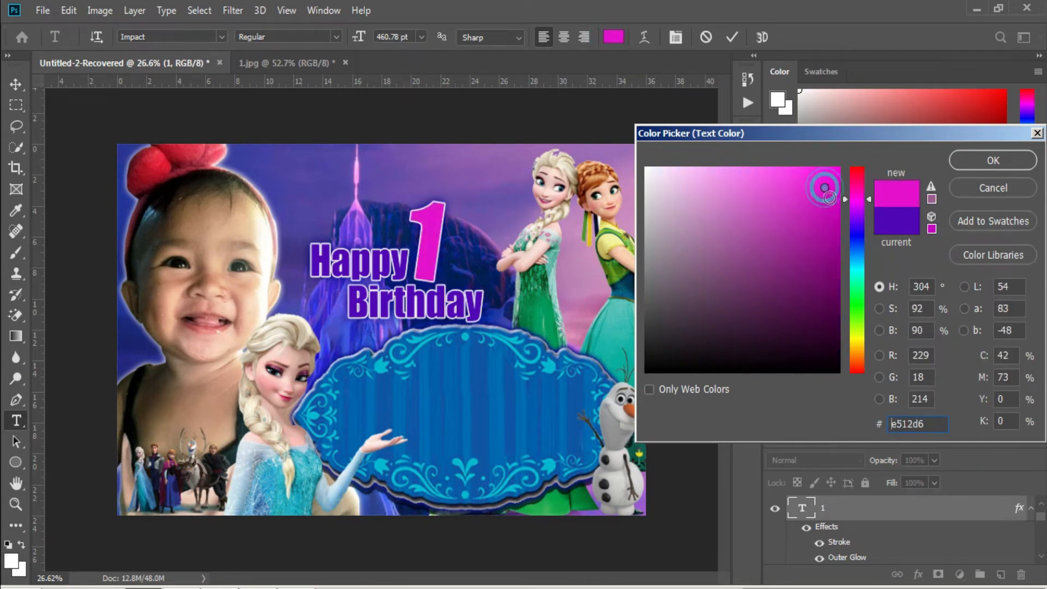
left_click(993, 160)
left_click(733, 38)
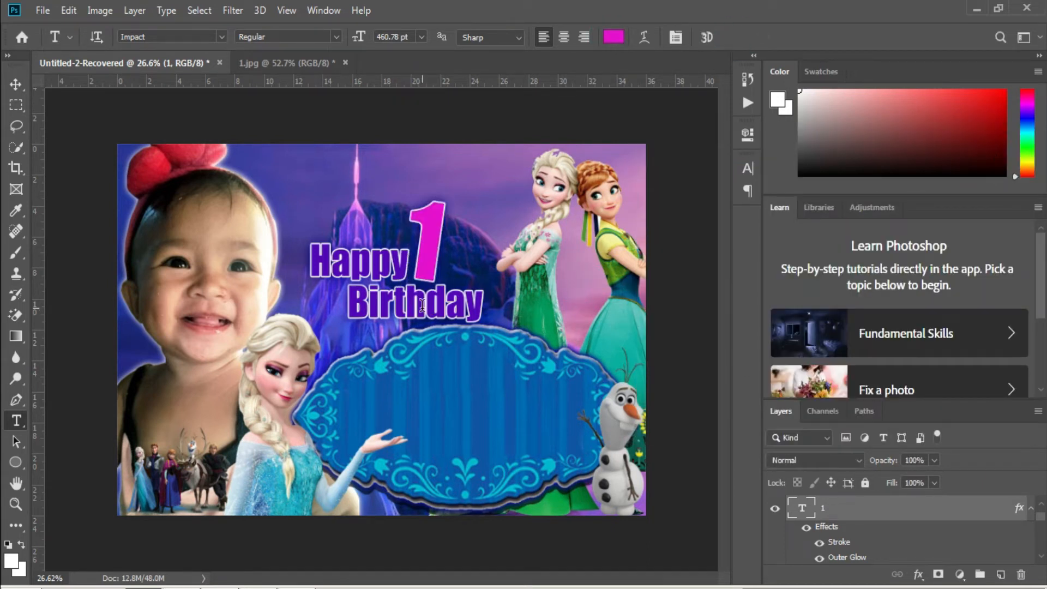
left_click(423, 310)
key("Escape")
Duplicate Birthday and retype the copy as 'th' next to the magenta 1.
key("v")
left_click_drag(424, 315, 375, 197)
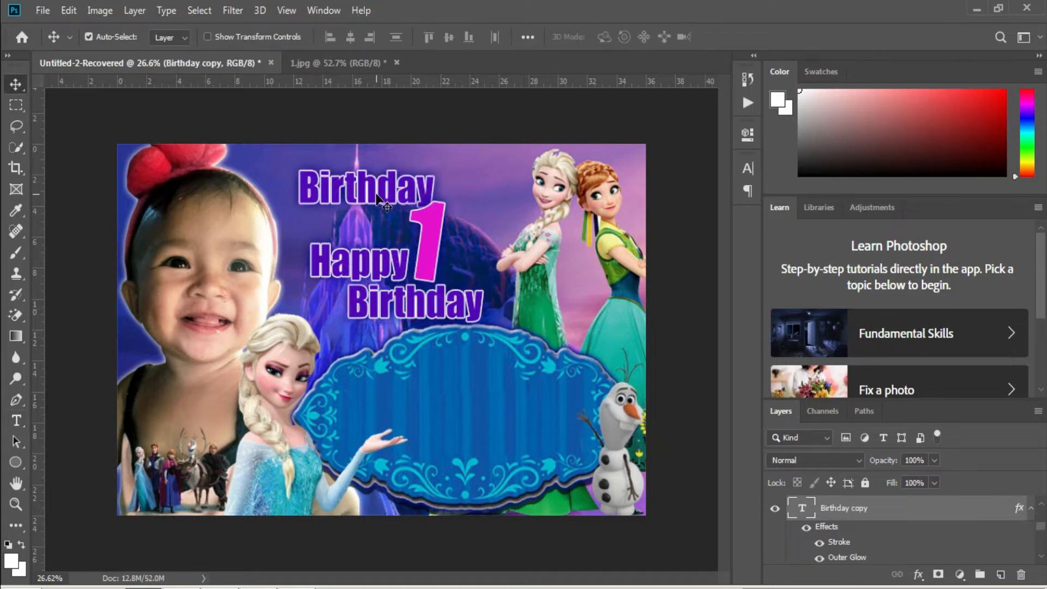
key("t")
double_click(376, 191)
type("Th")
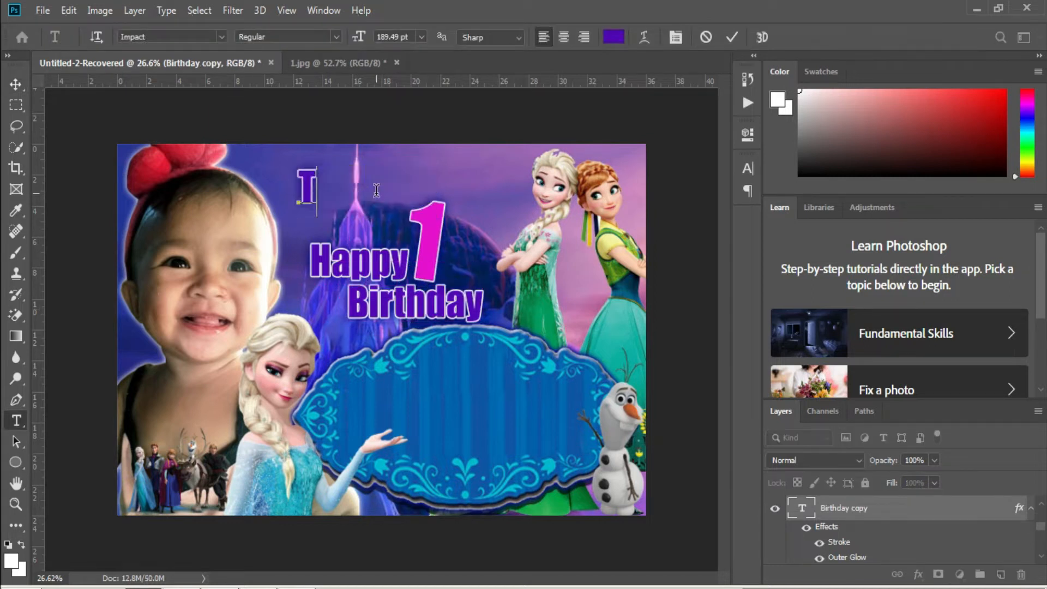
double_click(347, 192)
type("th")
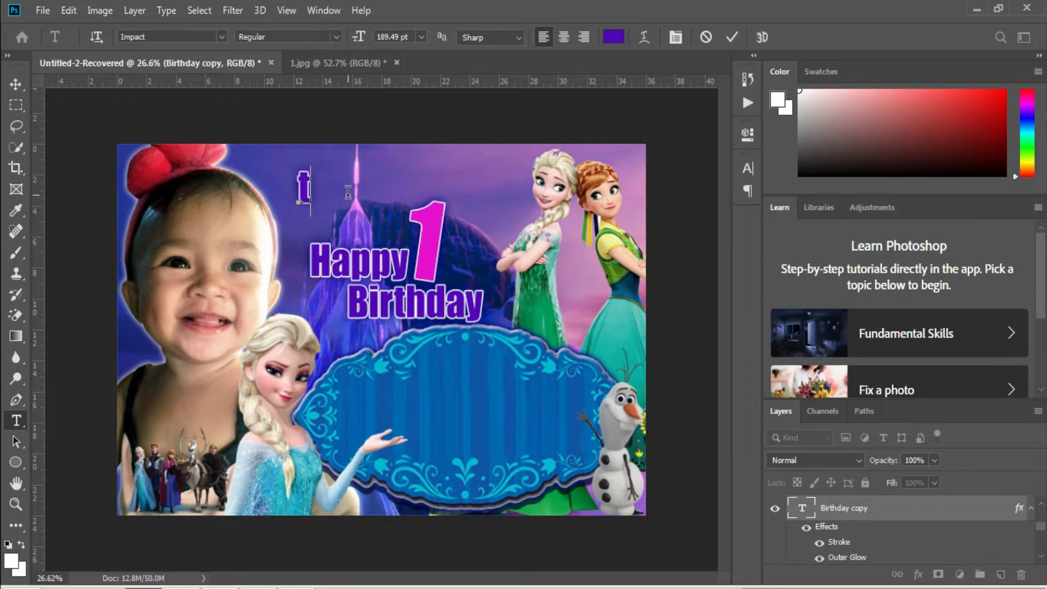
left_click_drag(358, 242, 503, 274)
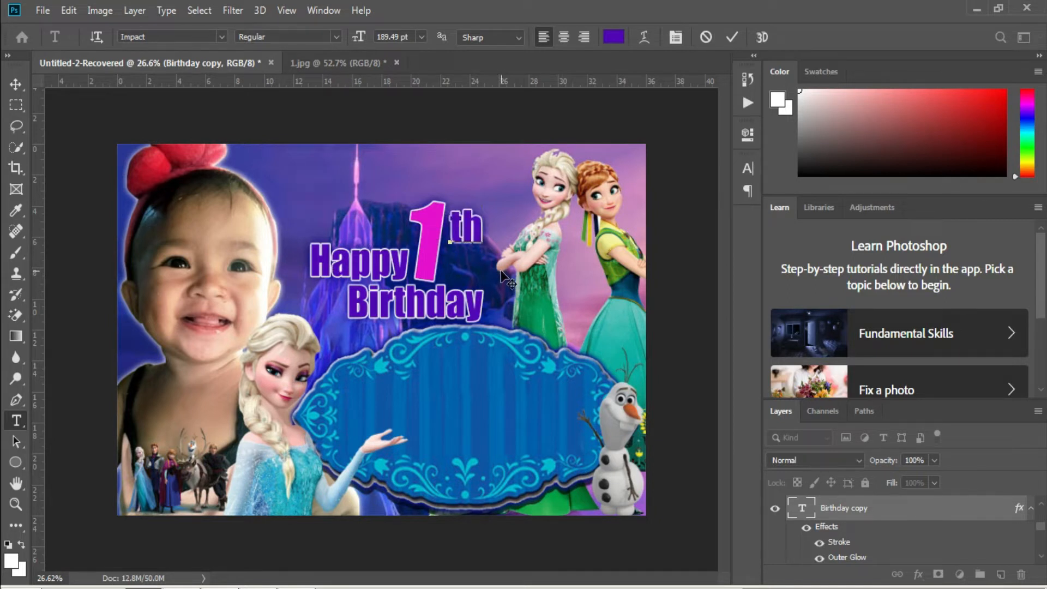
key("ctrl+Return")
Move the suffix layer to the top, nudge it beside the 1, and change it to 'st'.
left_click_drag(851, 510, 830, 502)
left_click(460, 227)
mouse_move(524, 289)
left_mouse_down()
mouse_move(524, 280)
mouse_move(513, 307)
left_mouse_up()
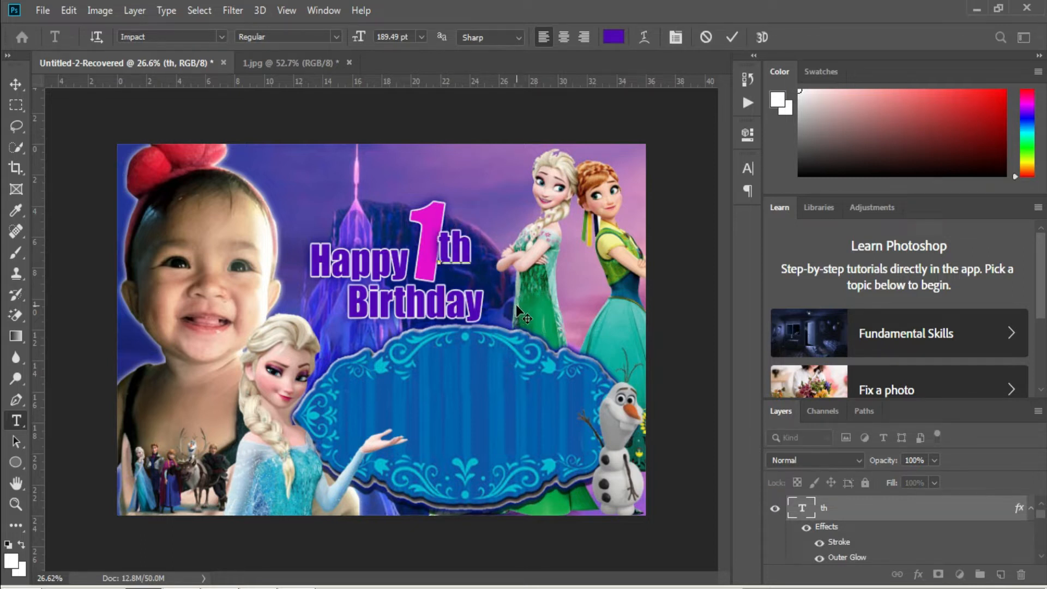
key("ctrl+a")
type("st")
key("ctrl+Return")
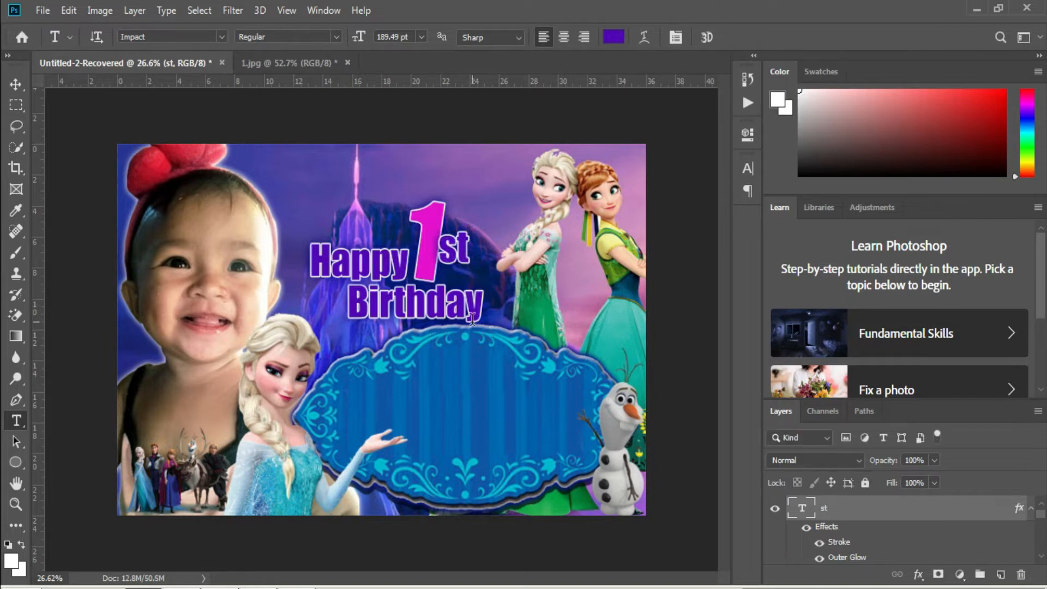
Select the 1 and Birthday layers and shift the Happy 1st Birthday title slightly right.
scroll(860, 521, "down", 1)
scroll(860, 521, "up", 2)
scroll(859, 521, "down", 3)
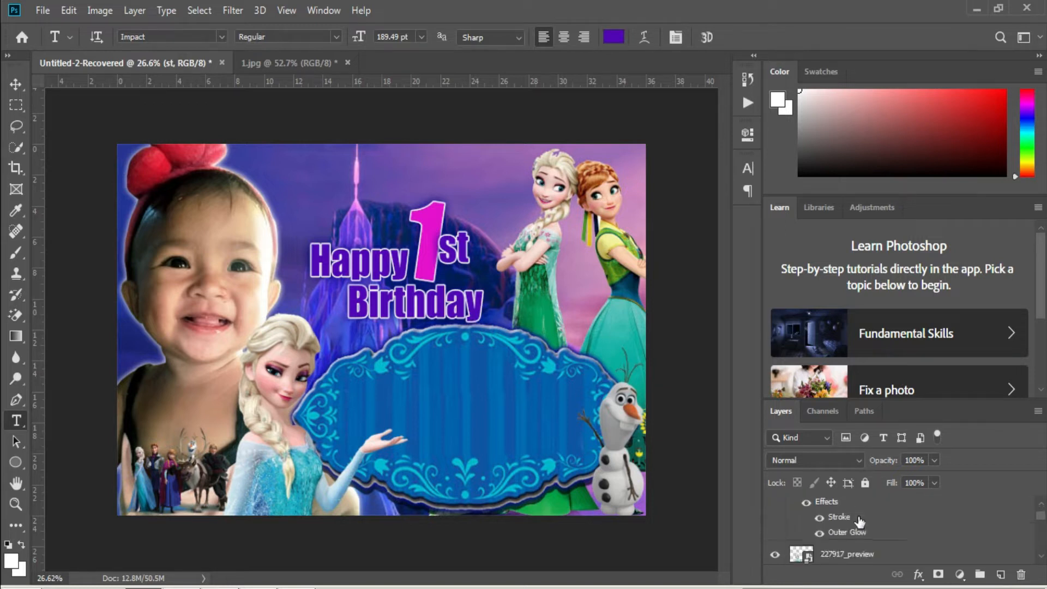
left_click(850, 529)
scroll(850, 532, "down", 3)
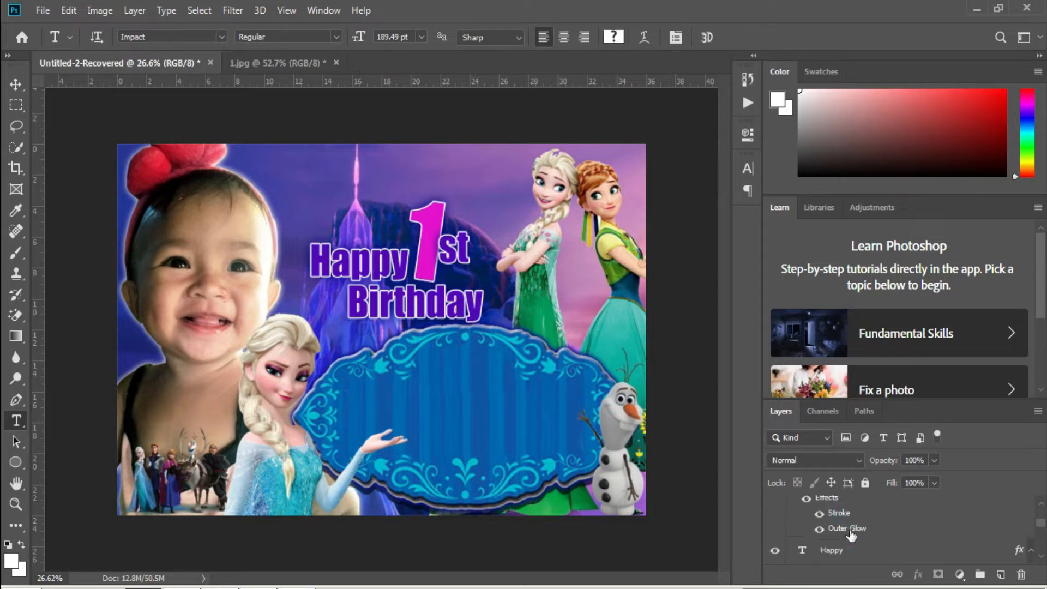
scroll(853, 528, "down", 3)
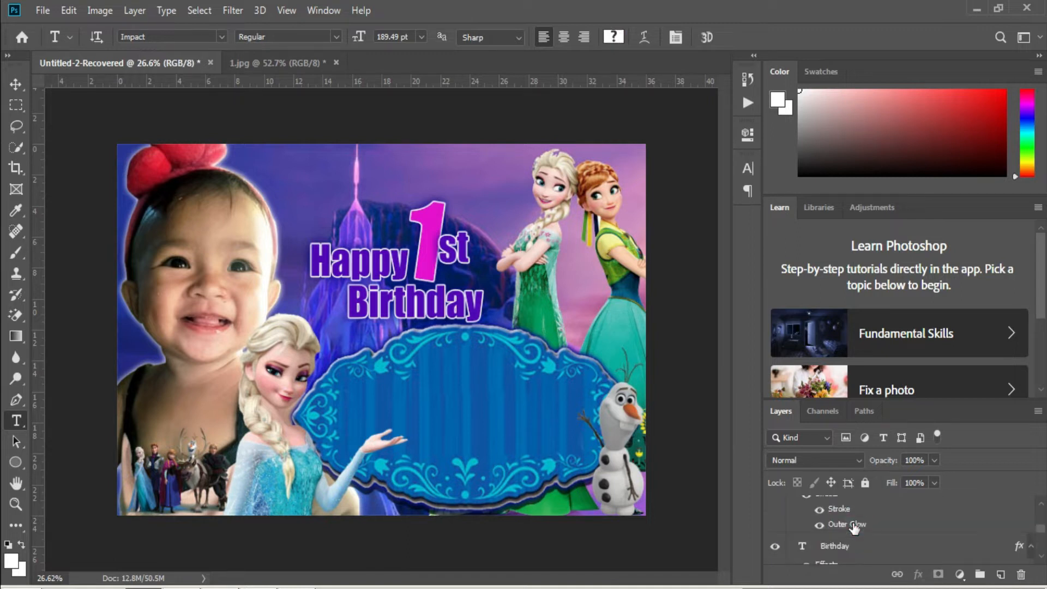
left_click(860, 518)
key("v")
left_click_drag(451, 308, 475, 303)
right_click(331, 314)
left_click(345, 323)
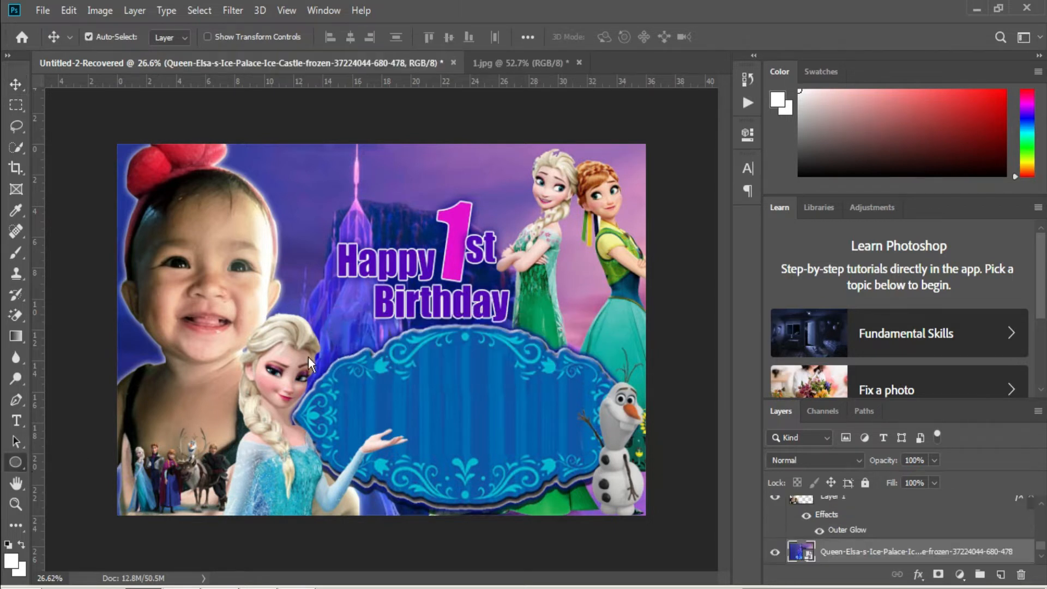
Draw an orange circle to the left of Happy with the Ellipse tool.
key("u")
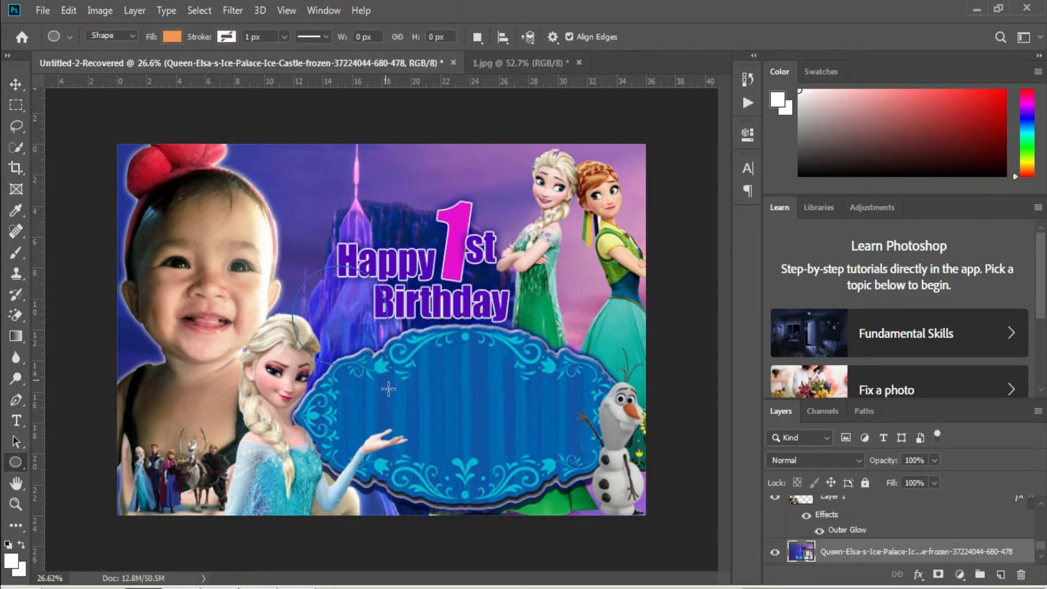
left_click_drag(388, 388, 391, 390)
left_click(702, 127)
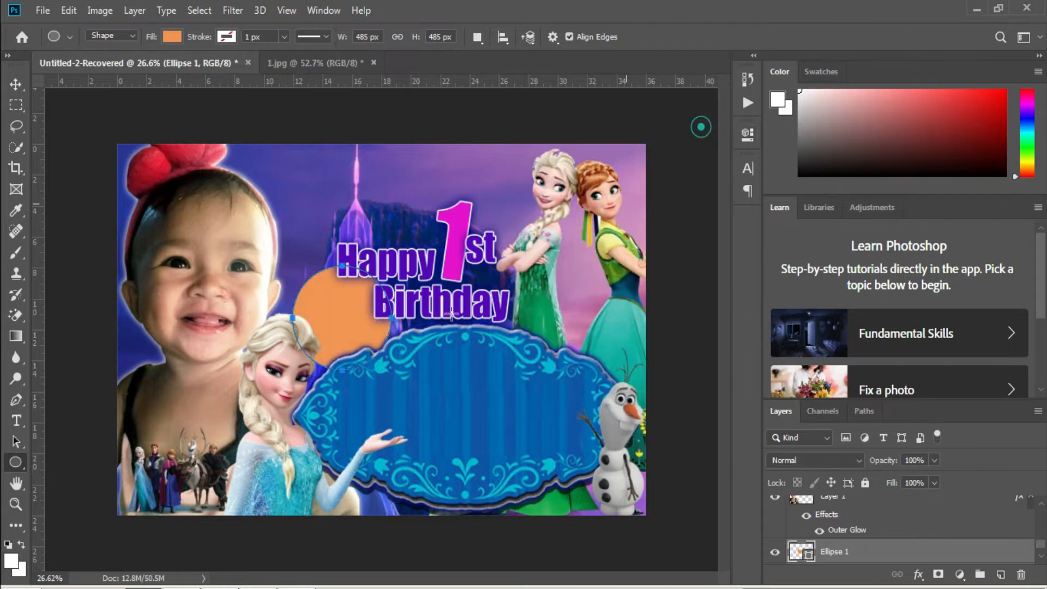
Give the circle a purple stroke sampled from Happy, keeping its orange fill.
right_click(838, 557)
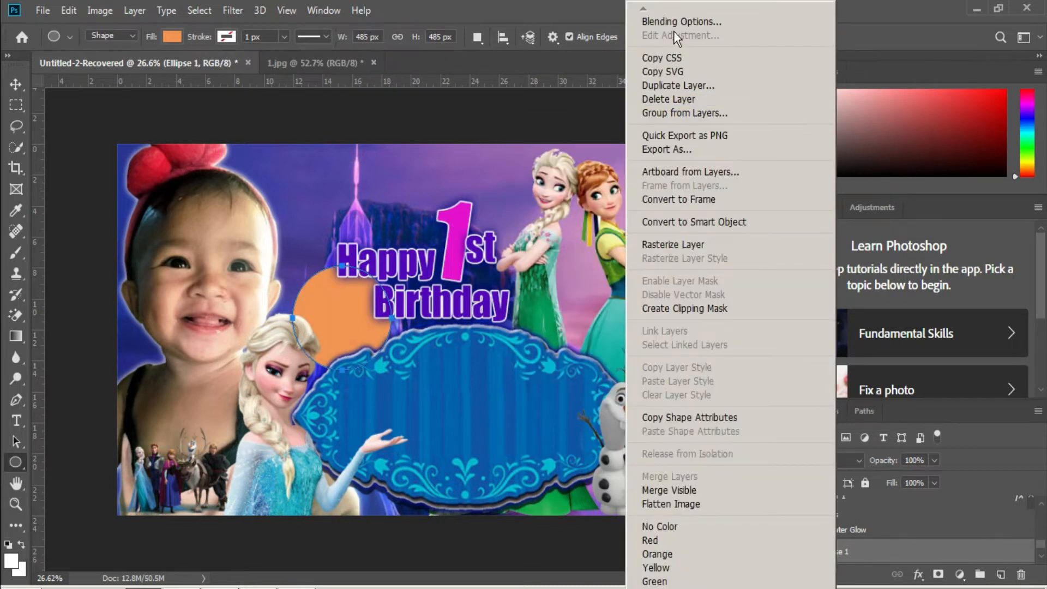
left_click(663, 12)
left_click(481, 320)
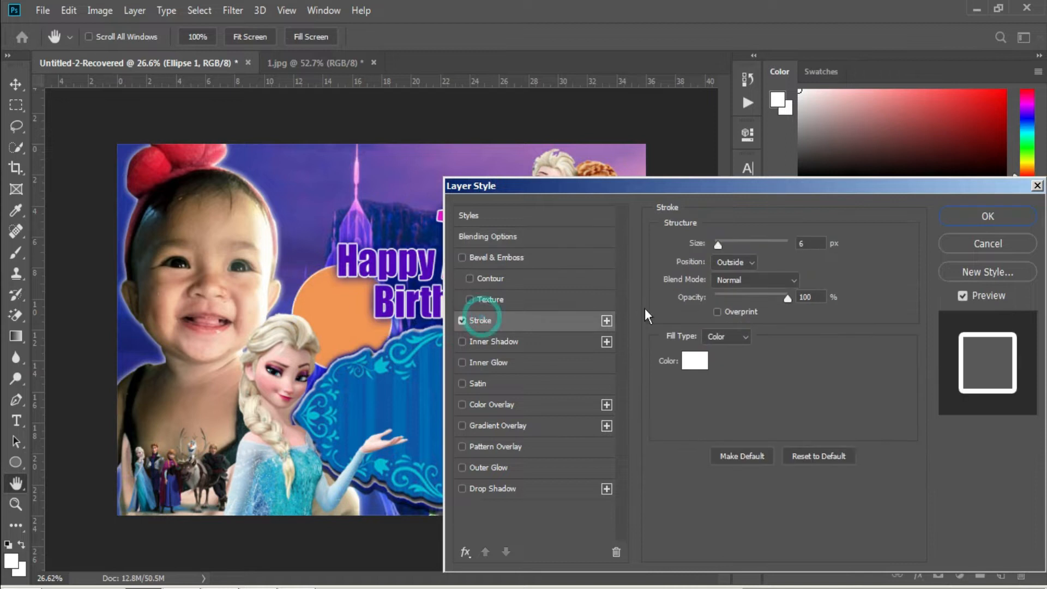
left_click(691, 362)
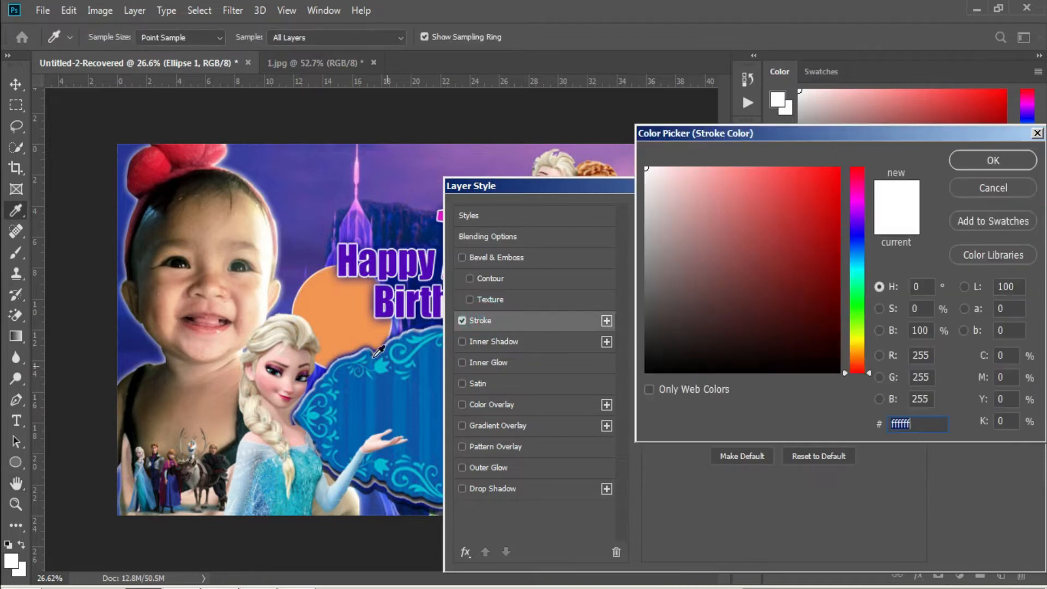
left_click(345, 251)
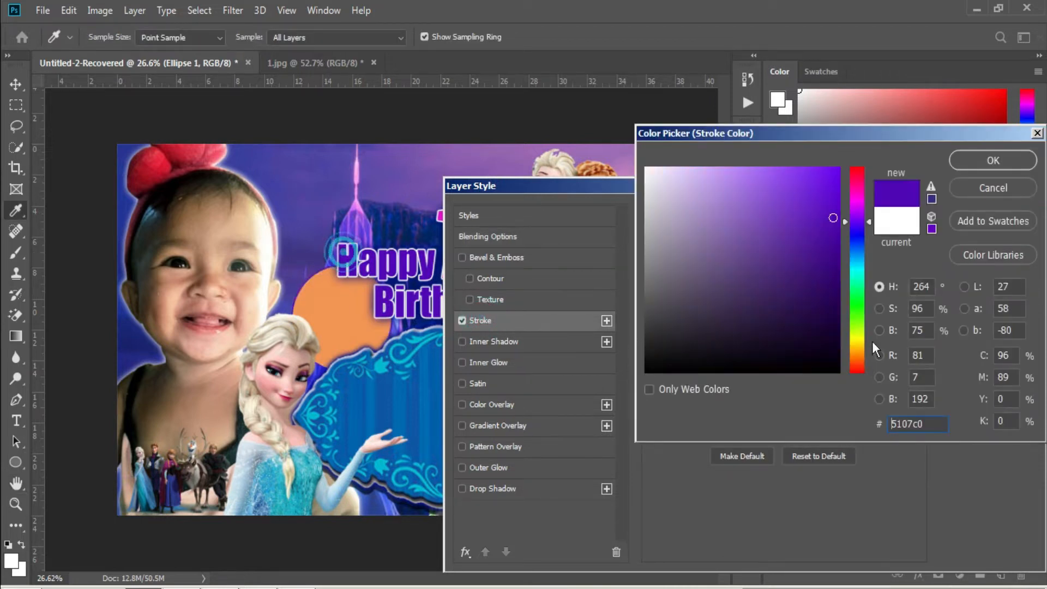
left_click(984, 164)
left_click(507, 404)
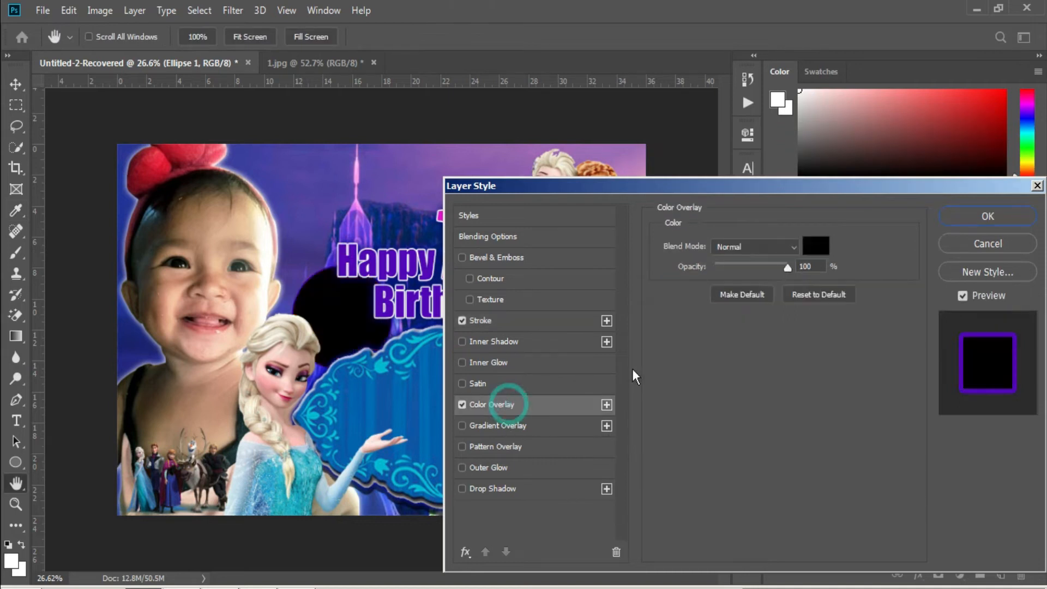
left_click(461, 405)
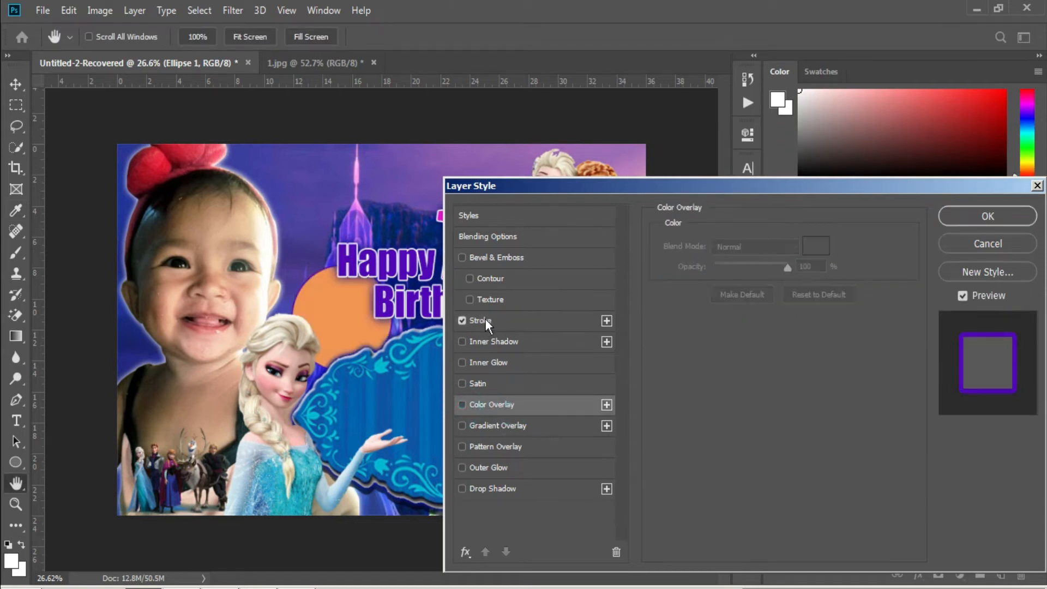
Switch the circle's stroke fill type to Gradient with the red-green preset.
left_click(485, 318)
left_click(721, 336)
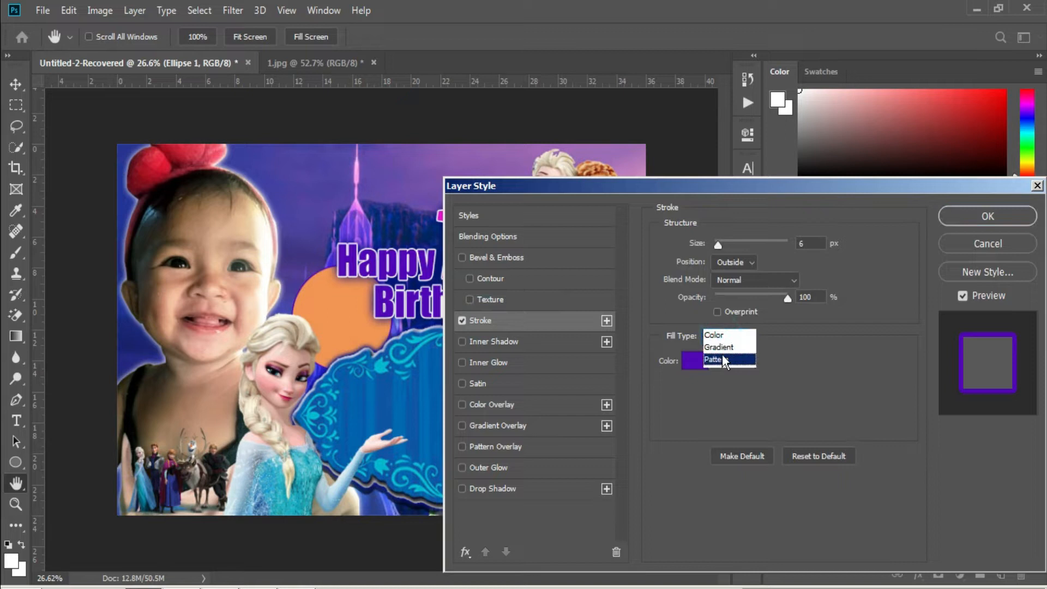
left_click(719, 347)
left_click(783, 360)
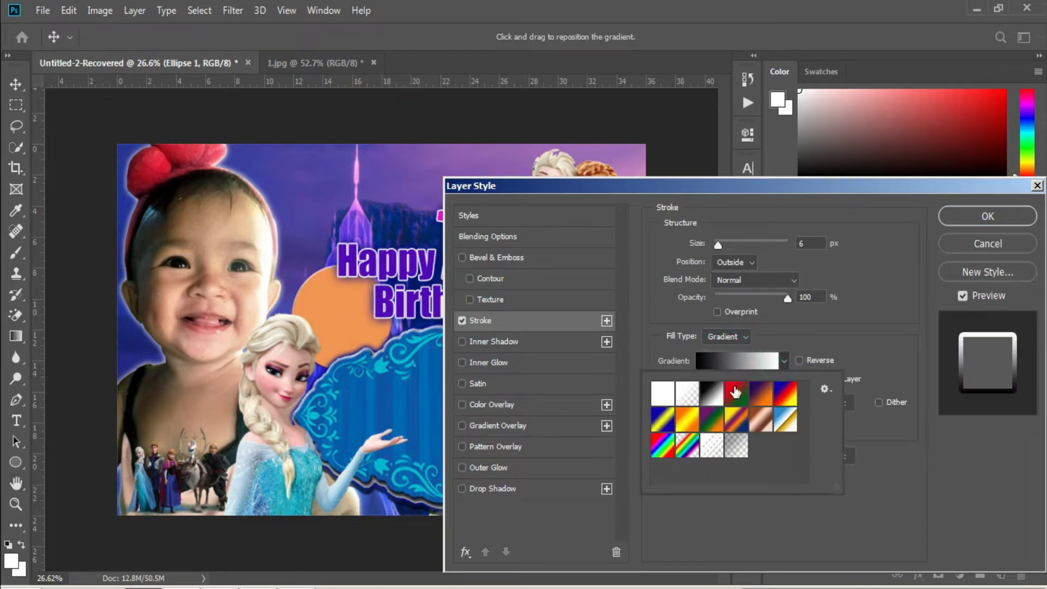
left_click(735, 390)
Set the stroke gradient stops to deep blue #0b12c4 and light sky blue #2badea.
left_click(772, 362)
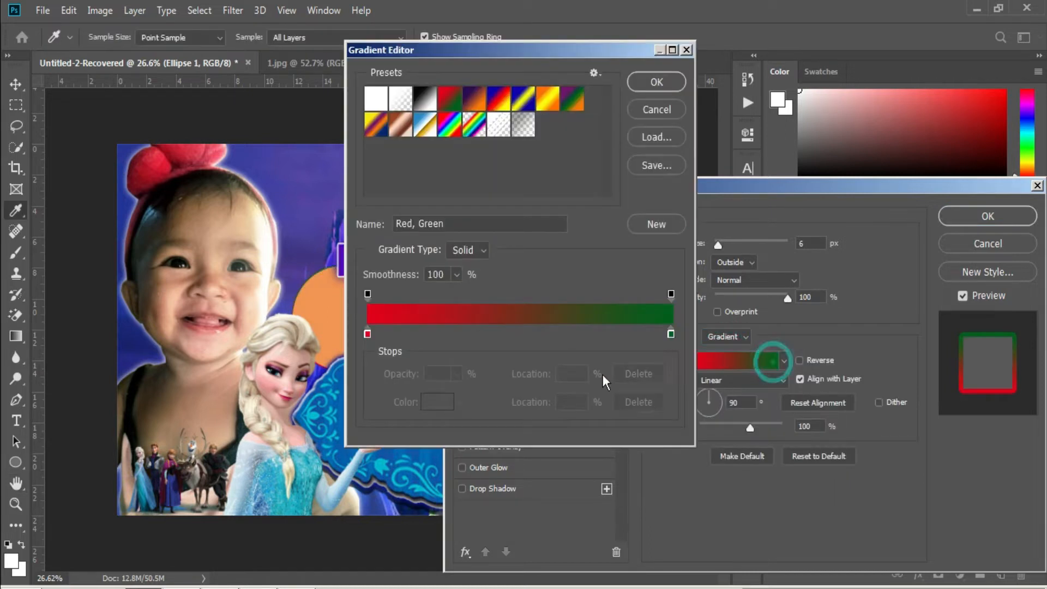
double_click(368, 334)
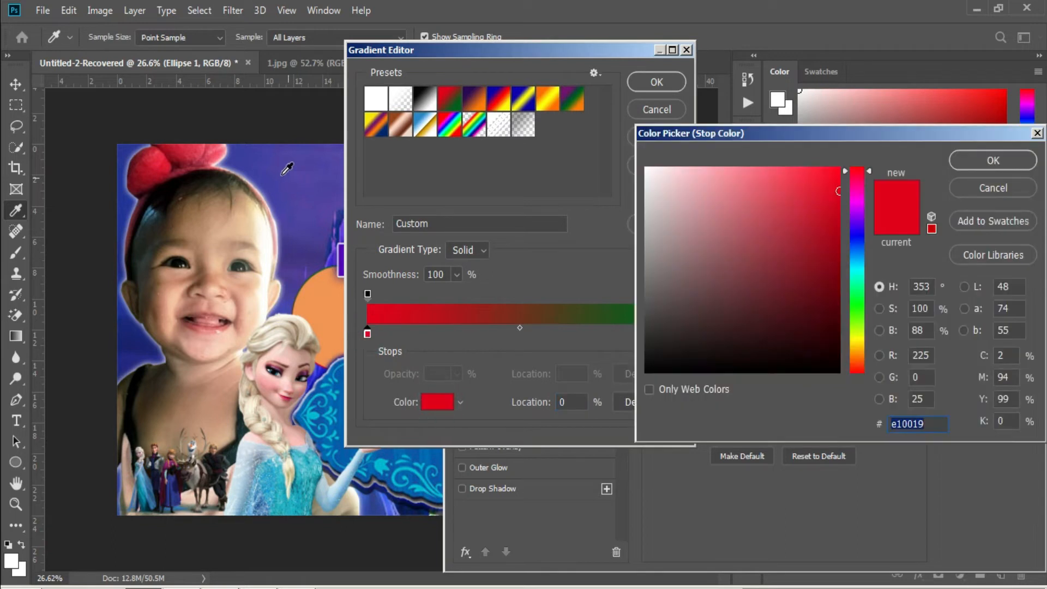
left_click(240, 157)
left_click(829, 215)
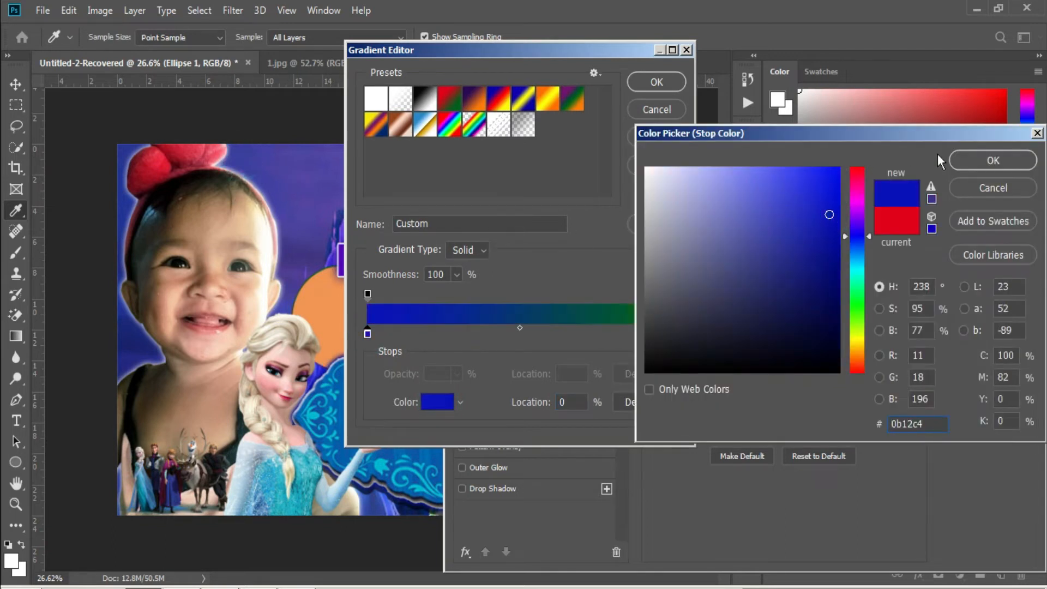
key("Return")
left_click(670, 333)
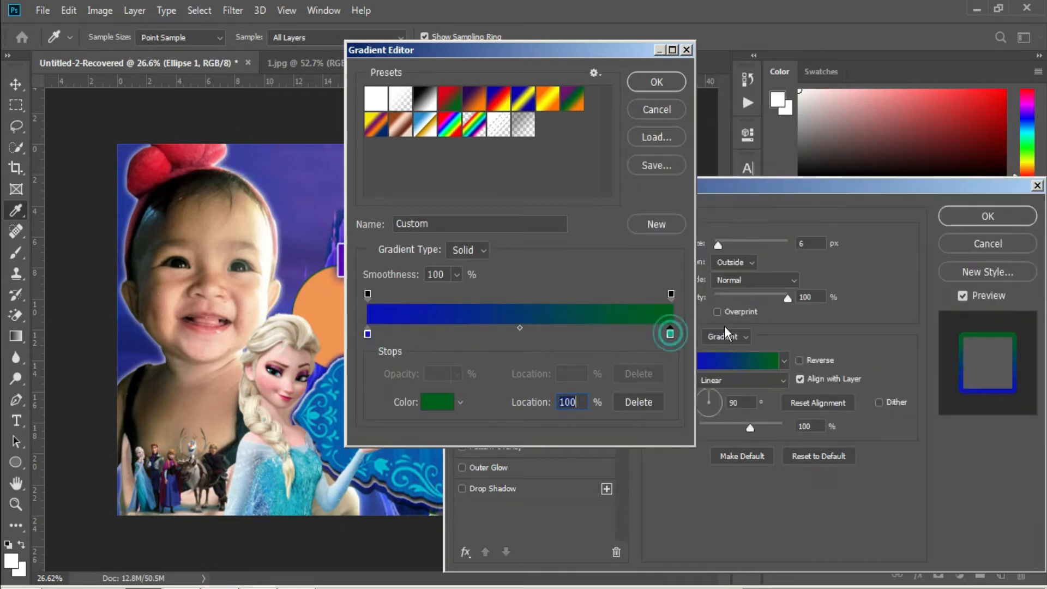
left_click(438, 402)
left_click(853, 259)
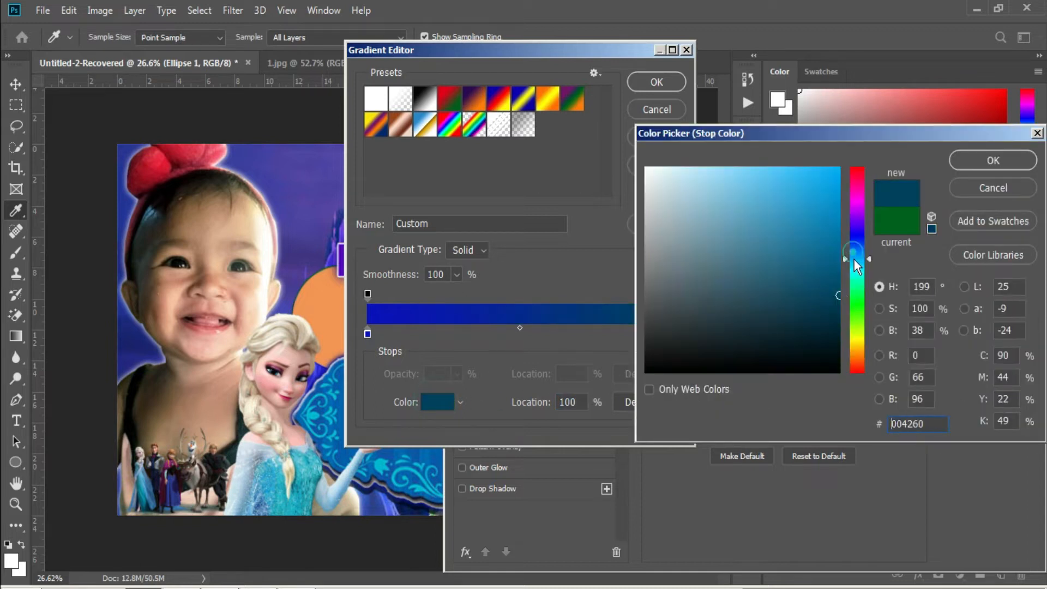
left_click(804, 186)
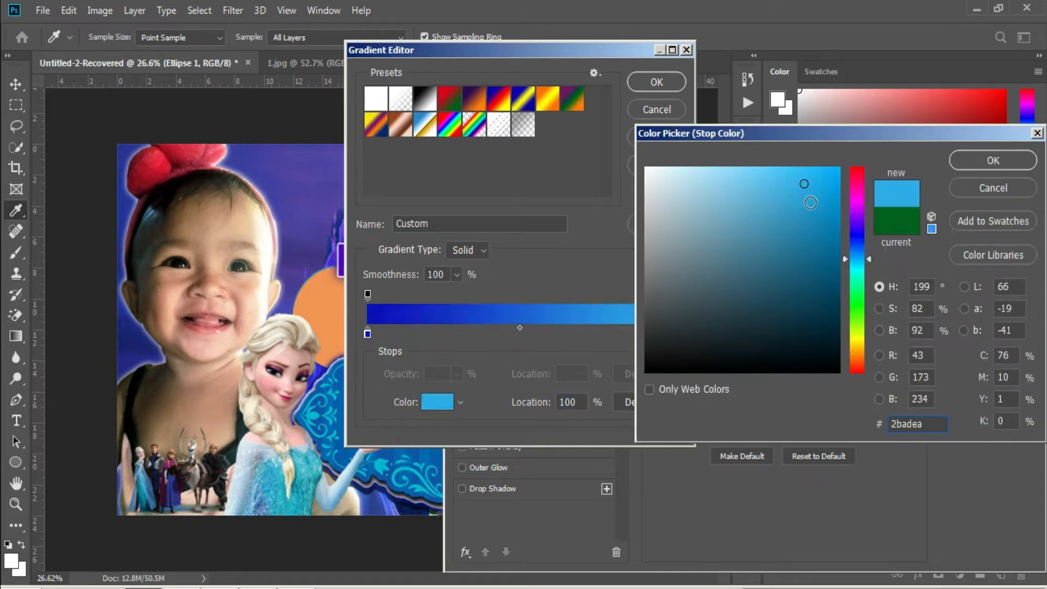
left_click(1032, 162)
left_click(664, 82)
Widen the gradient ring to 21 px and apply the layer style.
left_click_drag(718, 244, 725, 244)
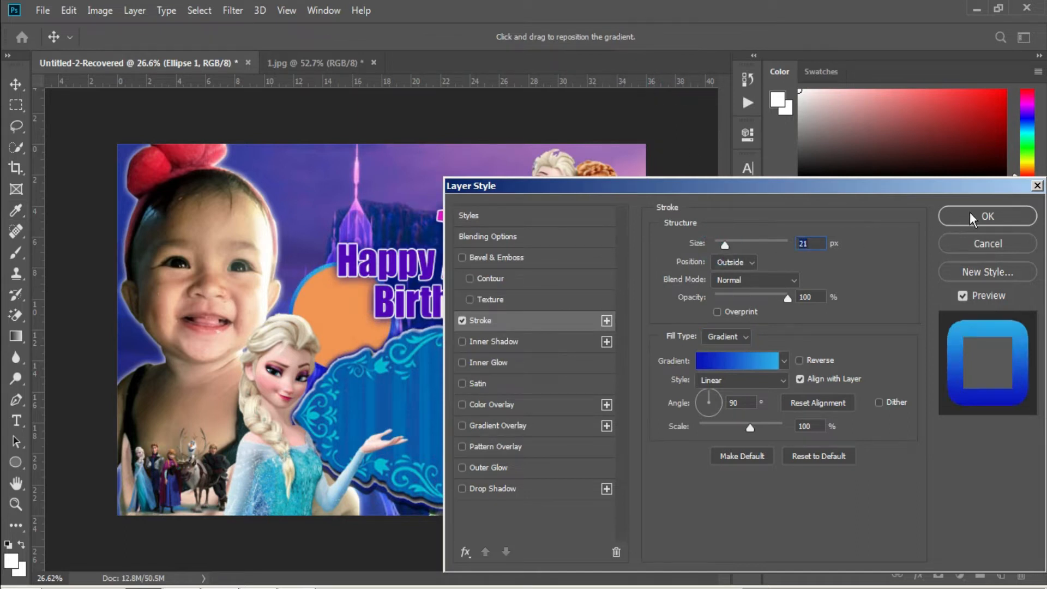
left_click(975, 216)
key("v")
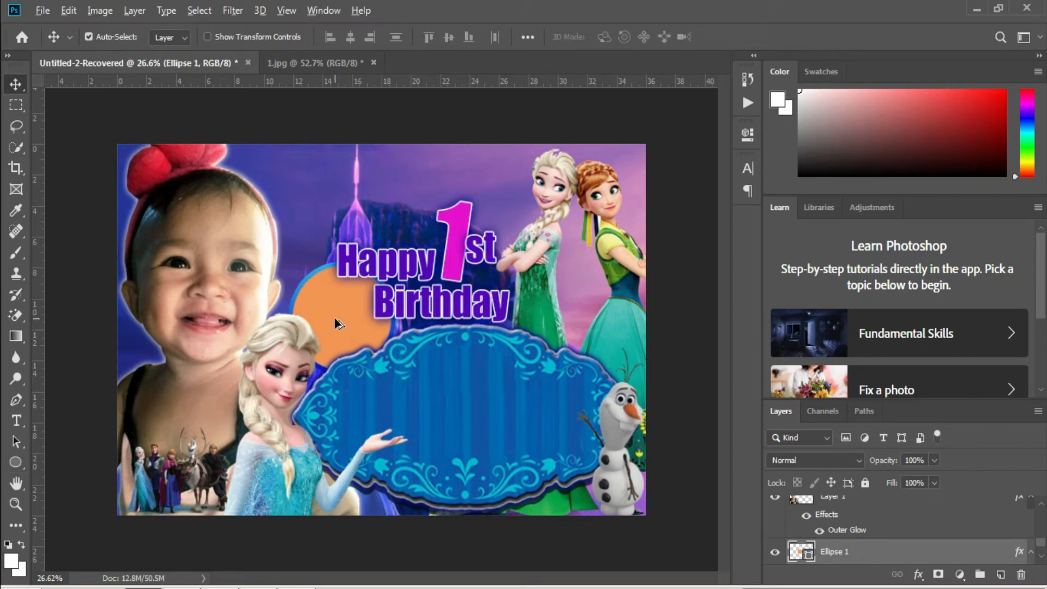
Duplicate the blue-ringed circle around the title and restack copies below the character layers.
left_click_drag(339, 324, 568, 286)
left_click_drag(871, 511, 831, 524)
left_click_drag(584, 305, 576, 319)
mouse_move(846, 515)
left_mouse_down()
mouse_move(834, 566)
mouse_move(827, 456)
mouse_move(818, 525)
mouse_move(827, 473)
mouse_move(836, 572)
mouse_move(834, 515)
left_mouse_up()
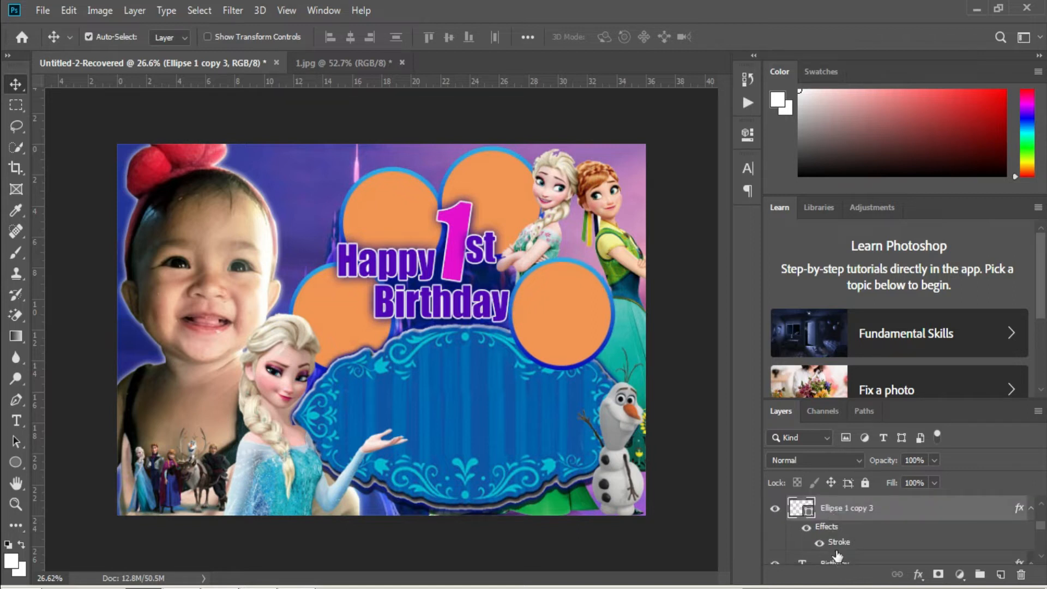
scroll(837, 555, "down", 3)
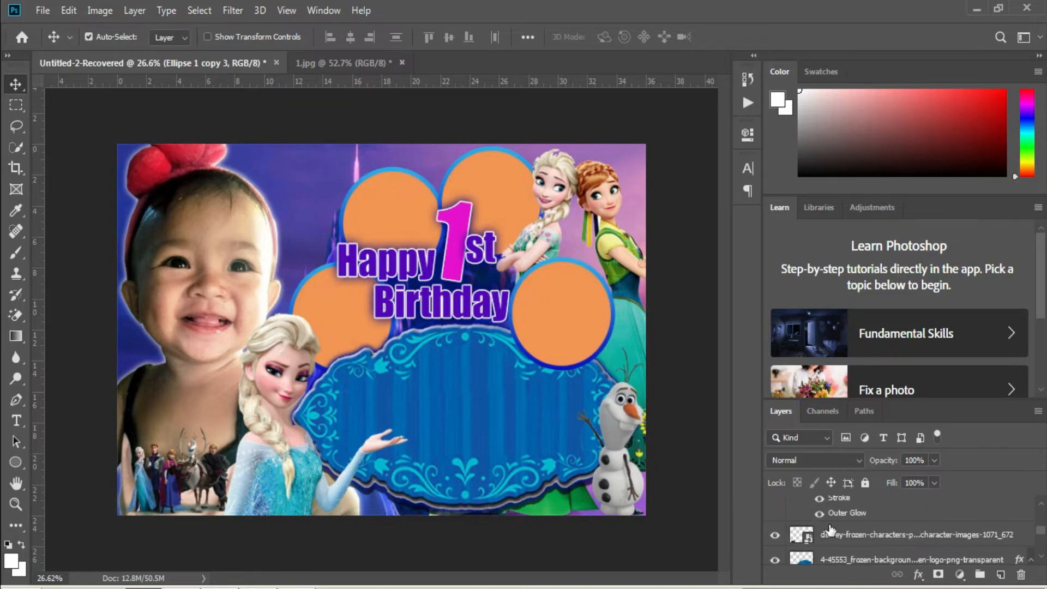
scroll(830, 530, "up", 3)
mouse_move(834, 510)
left_mouse_down()
mouse_move(837, 572)
mouse_move(832, 534)
left_mouse_up()
scroll(833, 539, "down", 3)
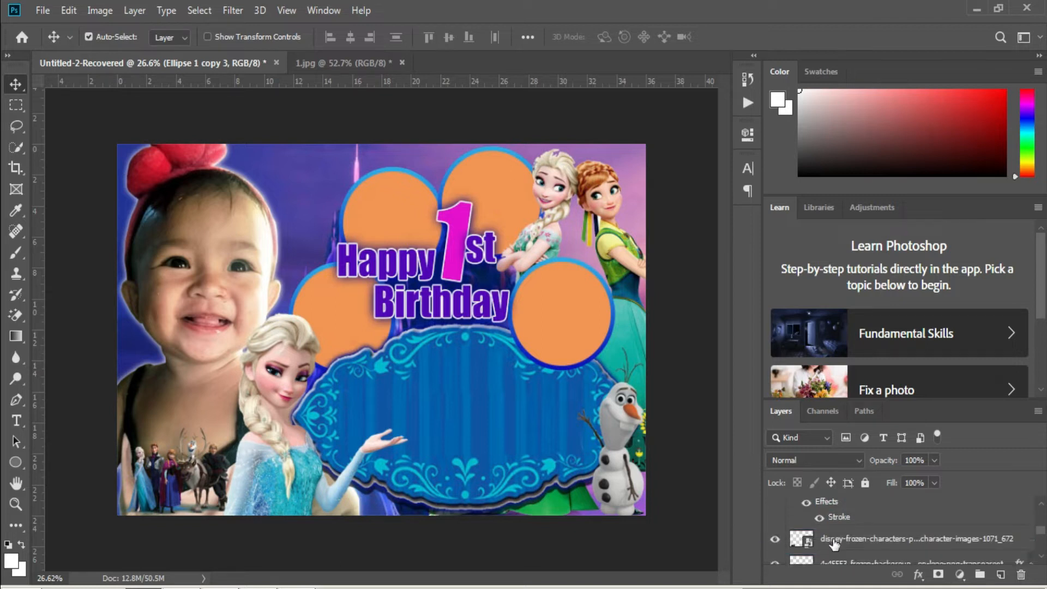
scroll(829, 523, "up", 1)
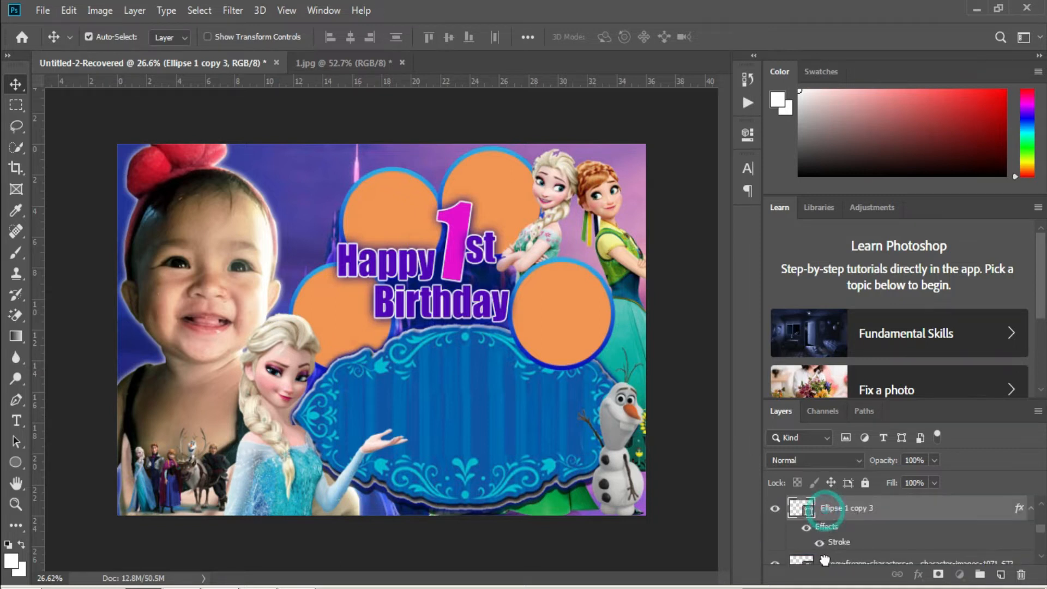
scroll(821, 540, "down", 3)
scroll(811, 515, "up", 1)
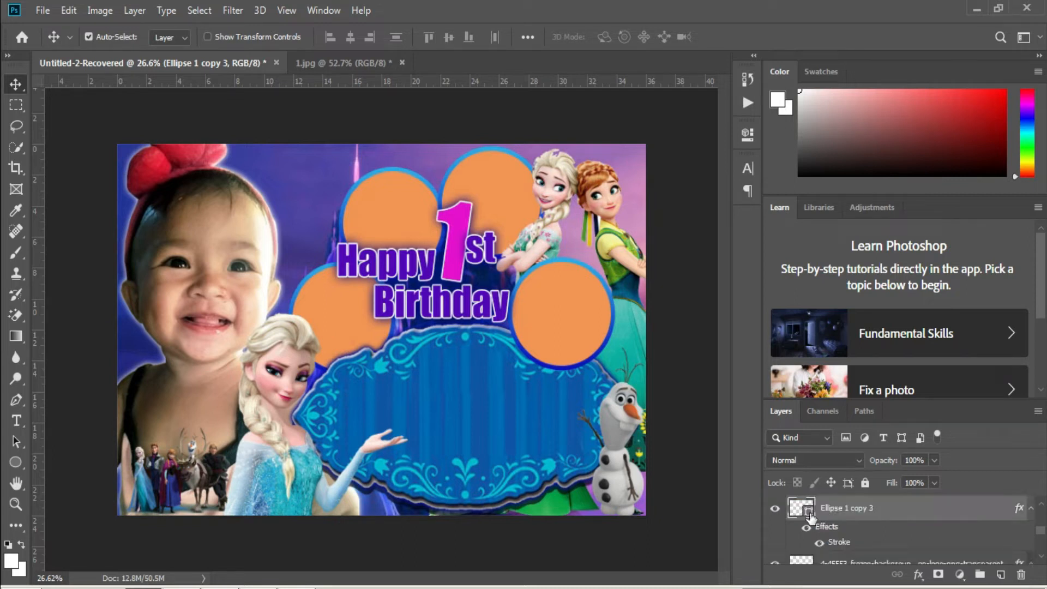
left_click_drag(836, 518, 826, 540)
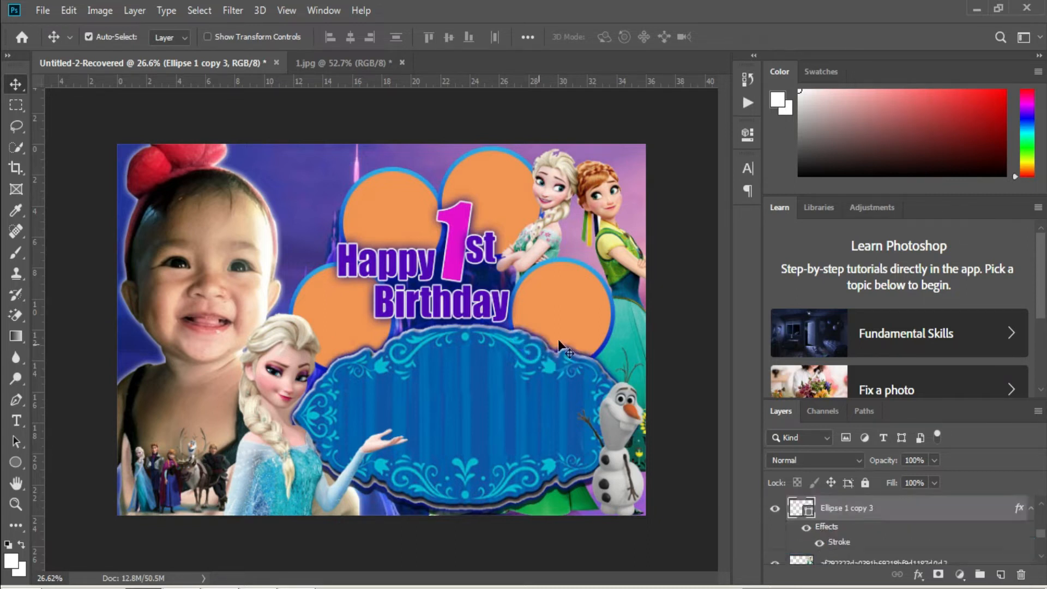
Adjust the right-hand circle's position beside Anna.
right_click(565, 298)
left_click(580, 306)
left_click_drag(580, 306, 579, 313)
scroll(495, 423, "up", 1)
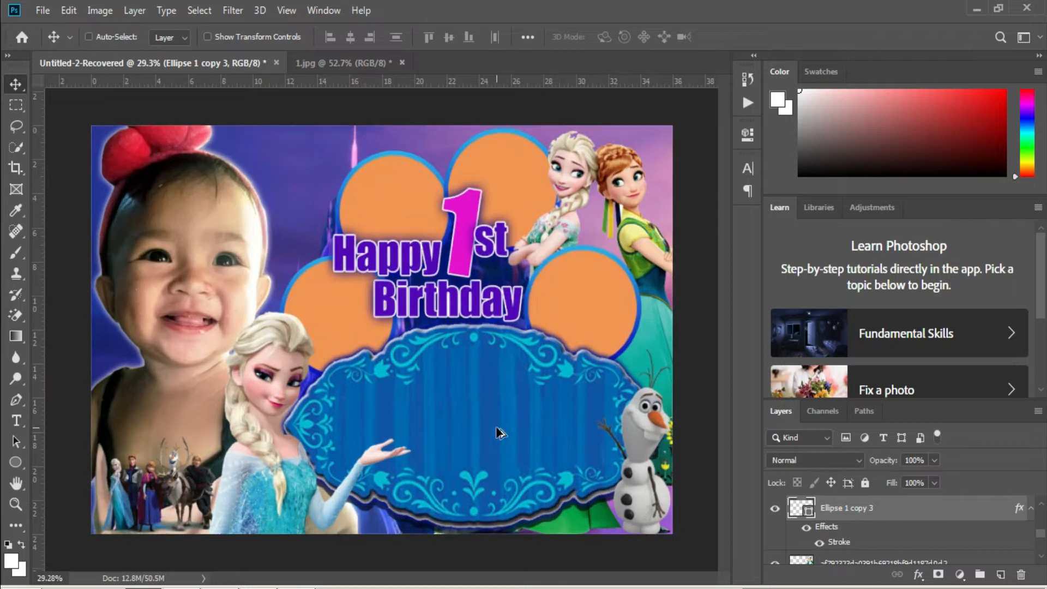
left_click(422, 398)
key("t")
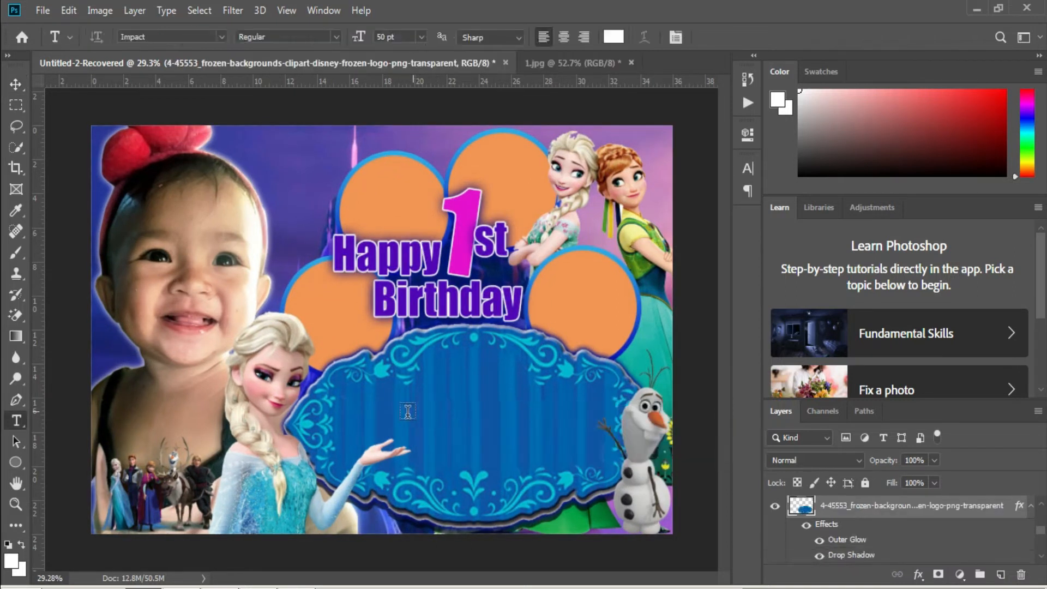
Start a text line on the blue plaque set in Frozito at 200 pt.
left_click(370, 408)
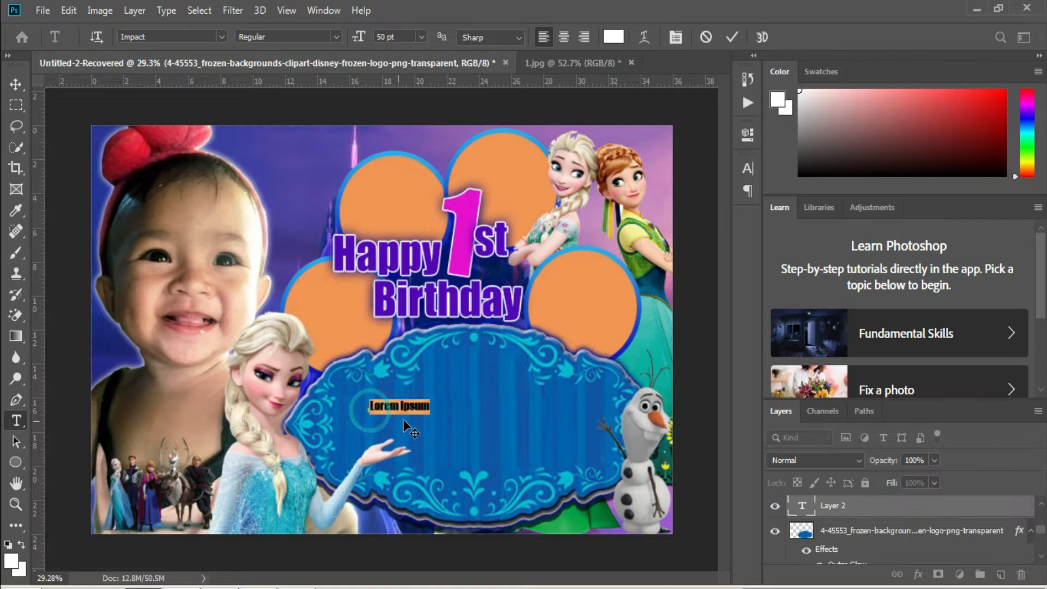
left_click(222, 37)
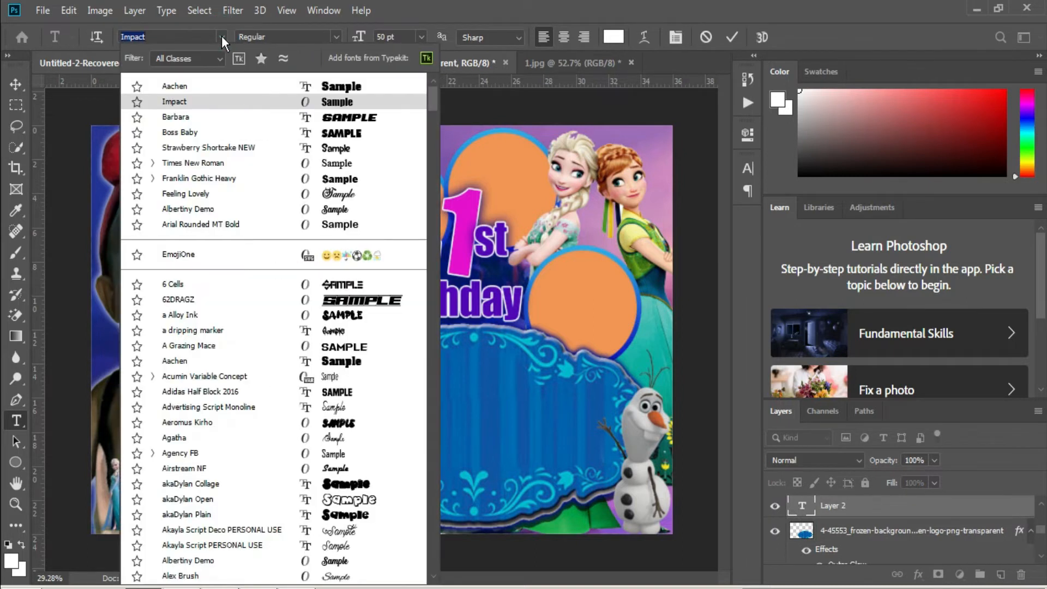
scroll(356, 233, "down", 12)
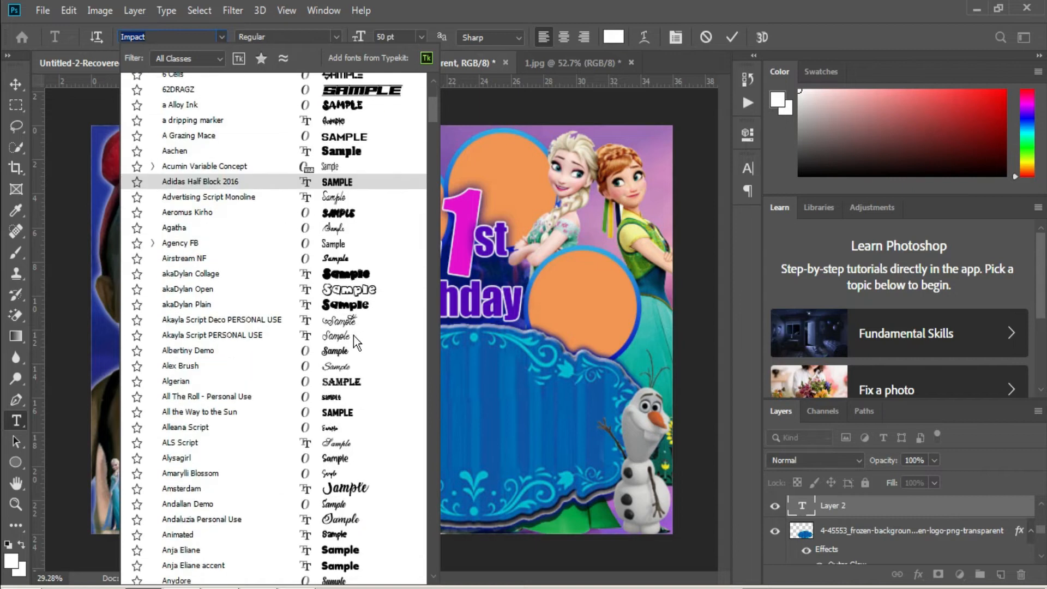
scroll(354, 338, "down", 12)
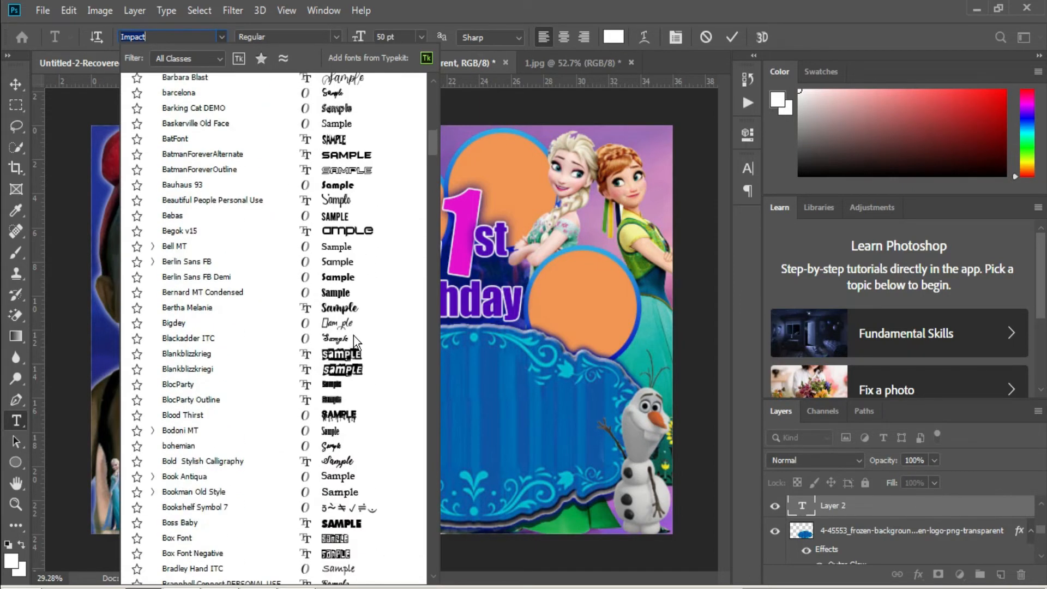
scroll(353, 338, "down", 7)
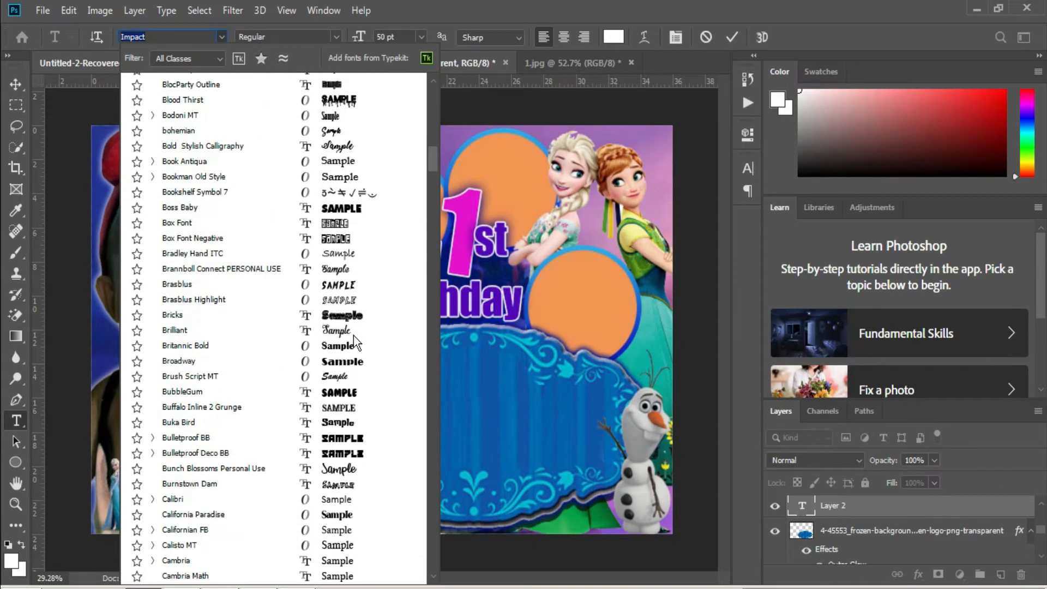
scroll(354, 335, "down", 1)
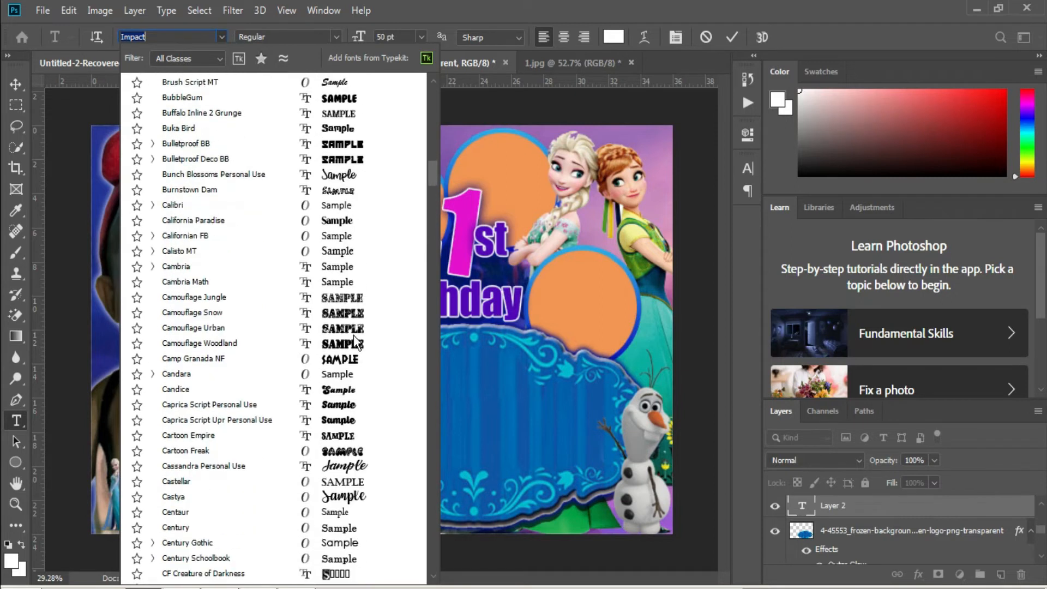
scroll(354, 342, "down", 3)
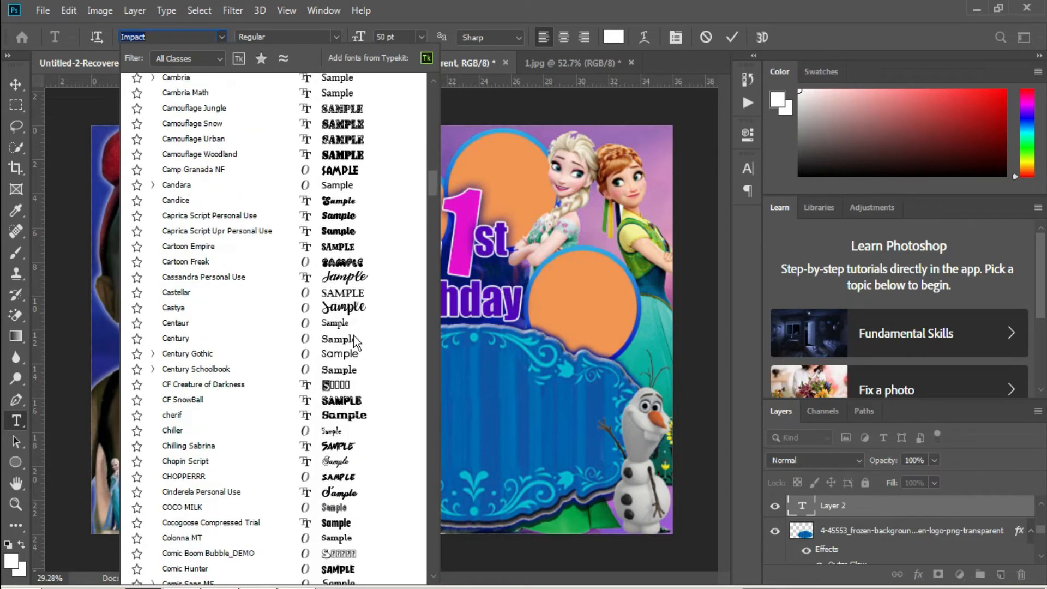
scroll(355, 340, "down", 6)
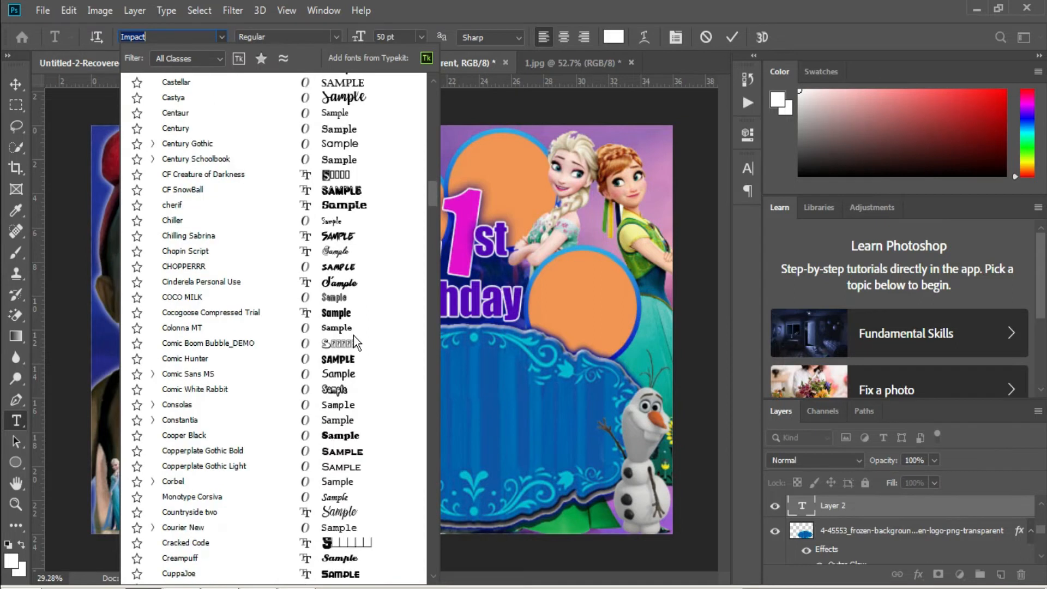
scroll(354, 335, "down", 11)
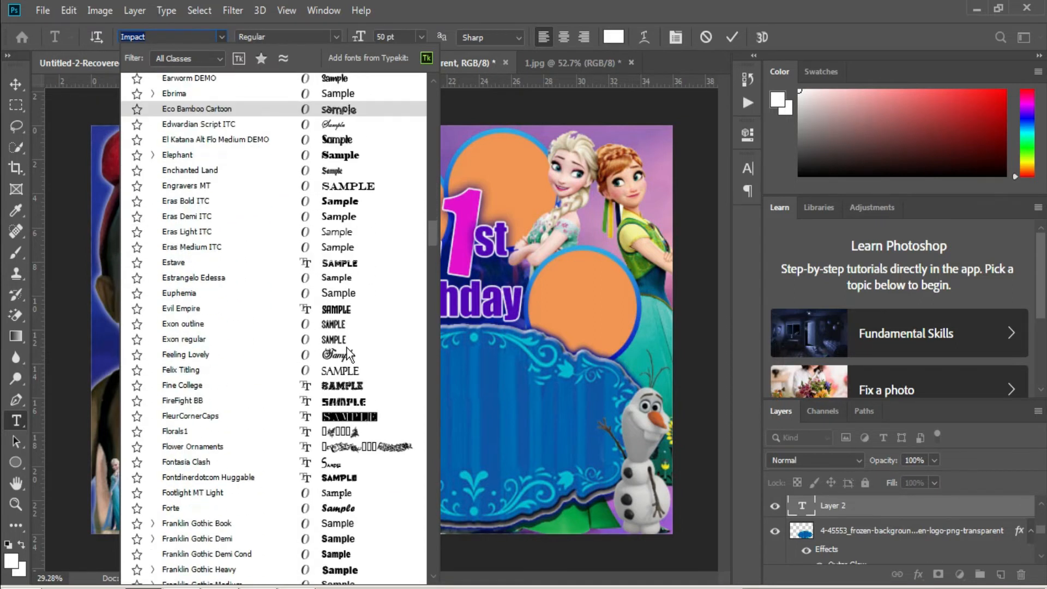
scroll(347, 354, "down", 4)
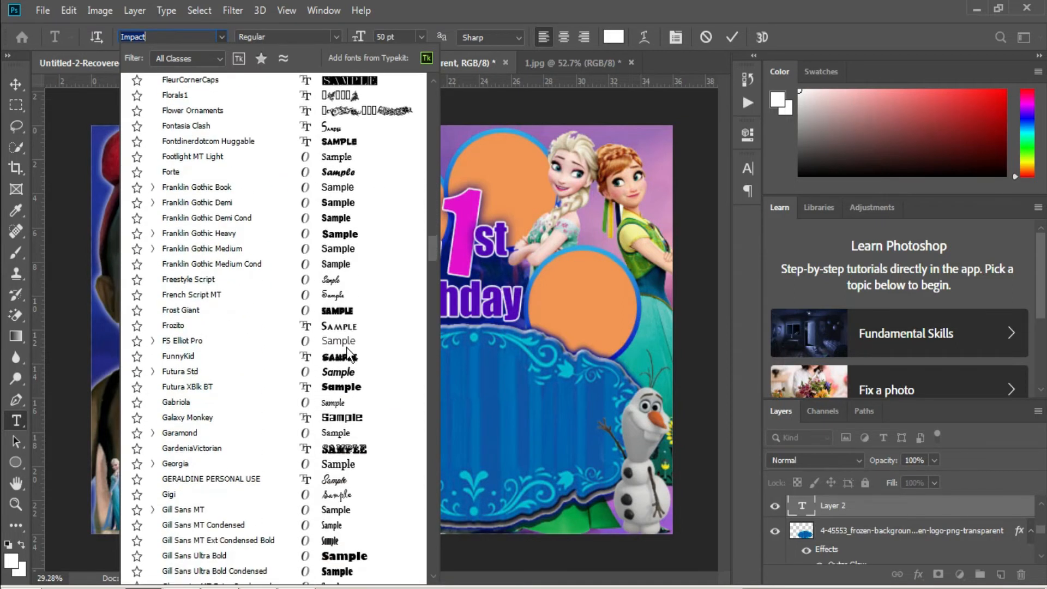
scroll(347, 353, "down", 1)
scroll(348, 354, "down", 4)
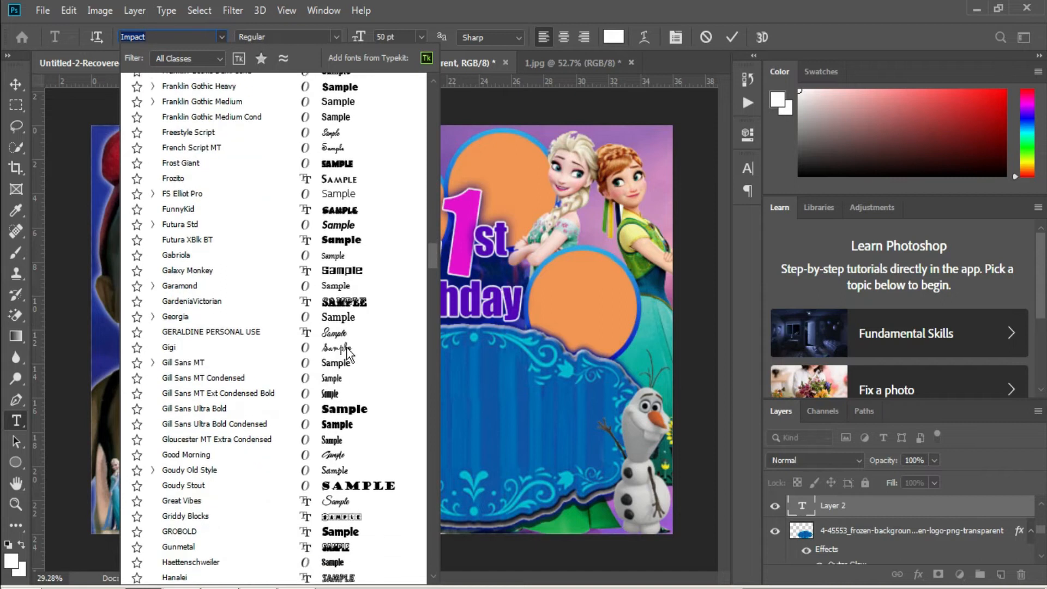
scroll(349, 354, "down", 1)
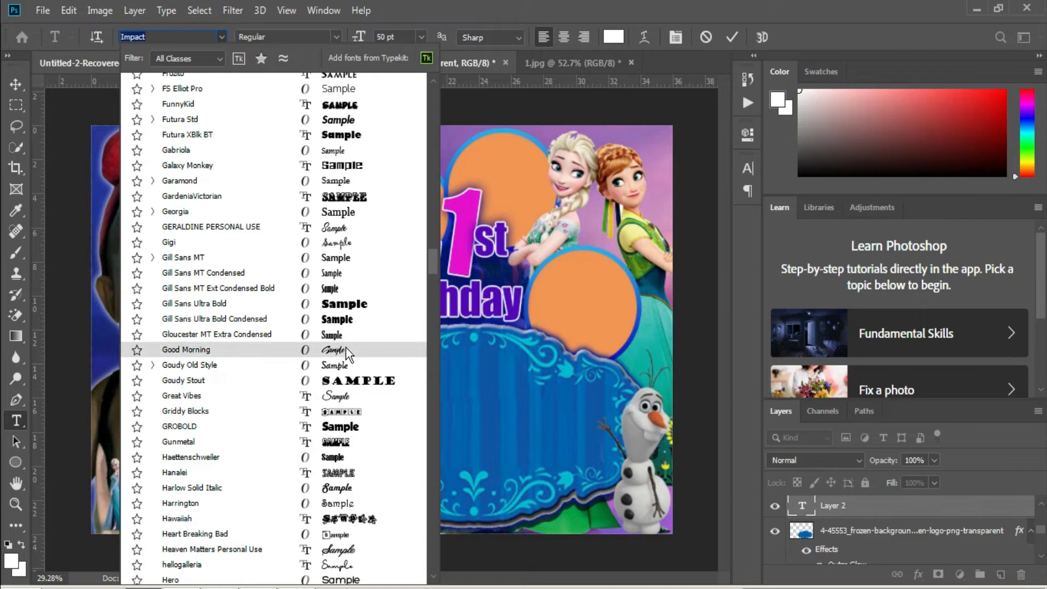
scroll(348, 353, "up", 2)
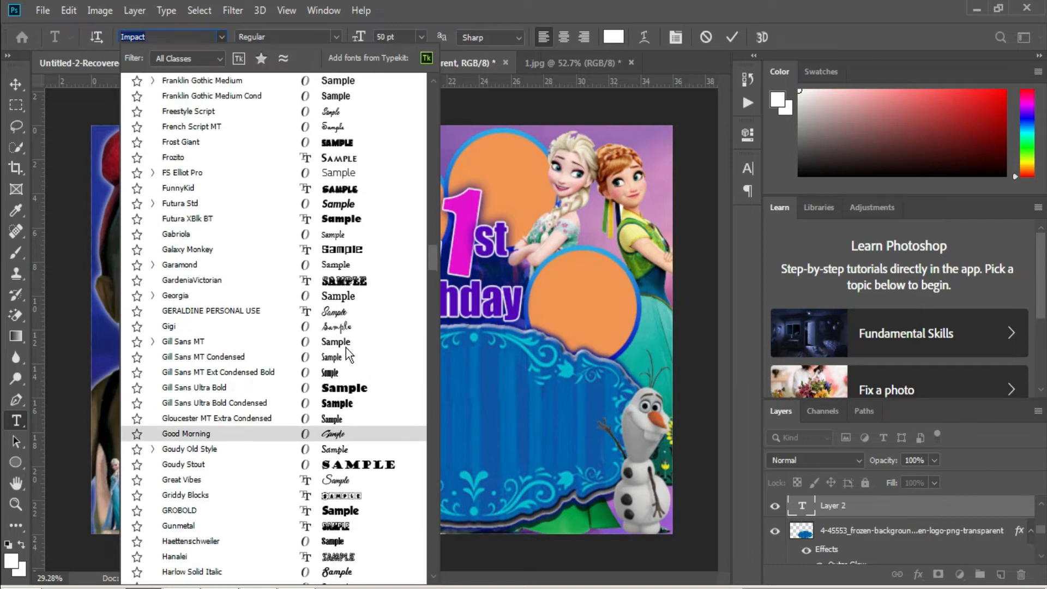
left_click(342, 157)
left_click(400, 39)
type("200")
key("Return")
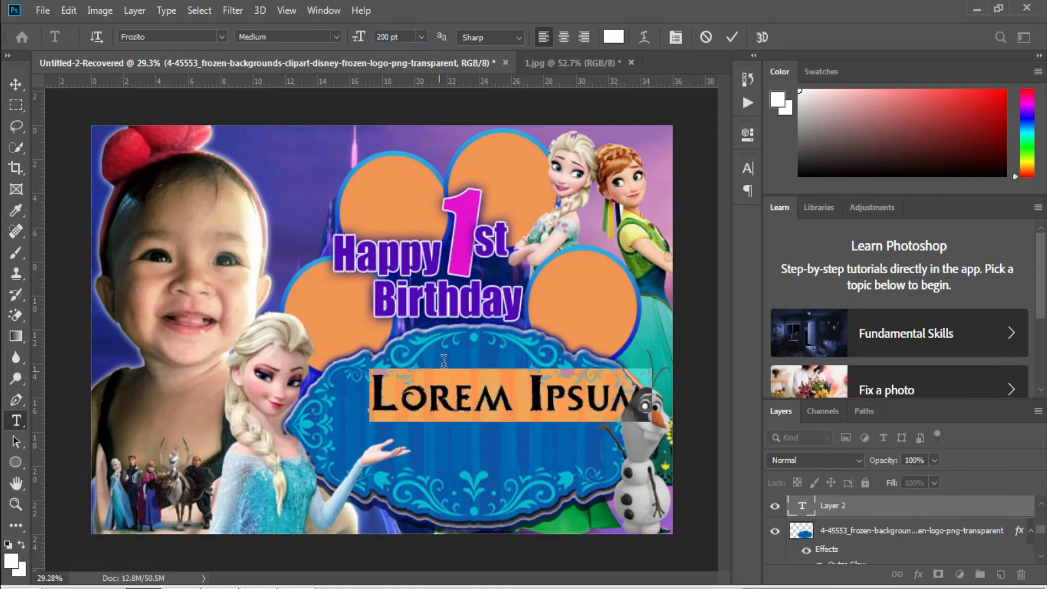
Replace the placeholder with the child's name, then enlarge and centre it on the plaque.
key("ctrl+a")
type("FRANE")
key("ctrl+Return")
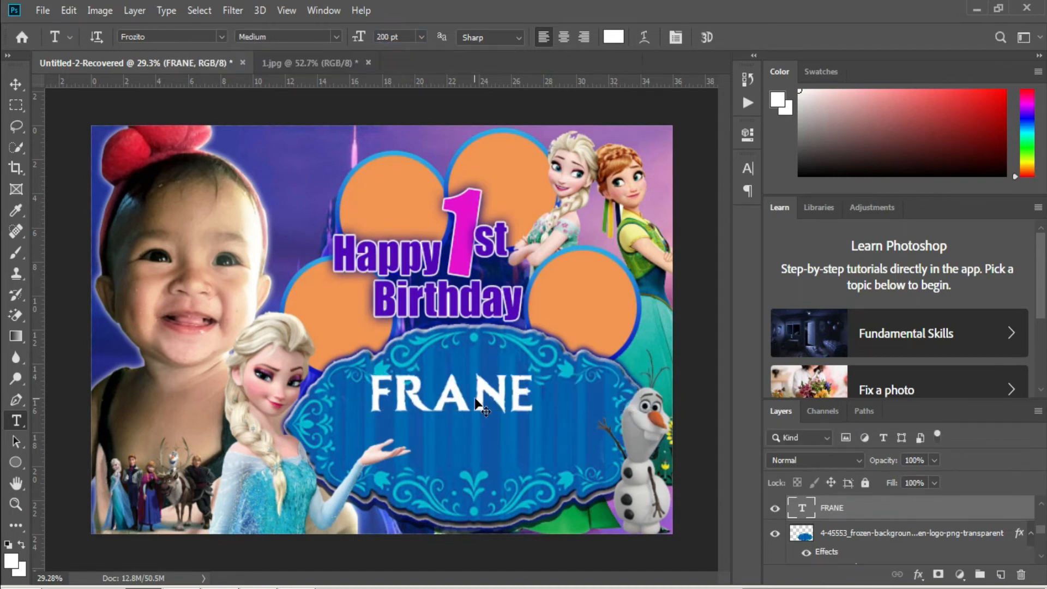
key("ctrl+t")
left_click_drag(463, 430, 464, 467)
left_click_drag(527, 414, 548, 421)
key("Return")
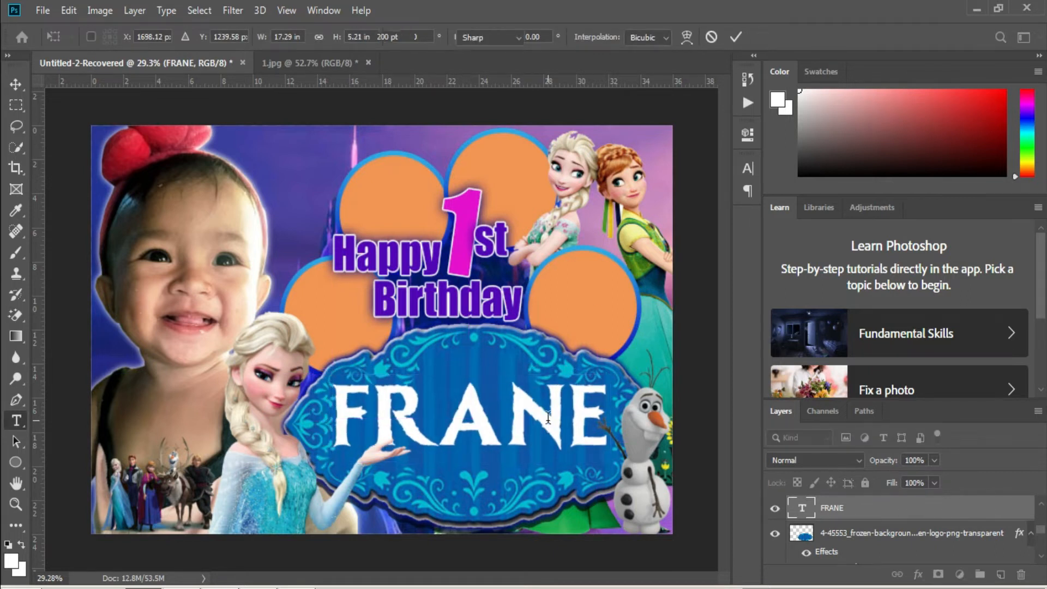
Give the name layer an 8 px outline stroke in Blending Options.
right_click(854, 513)
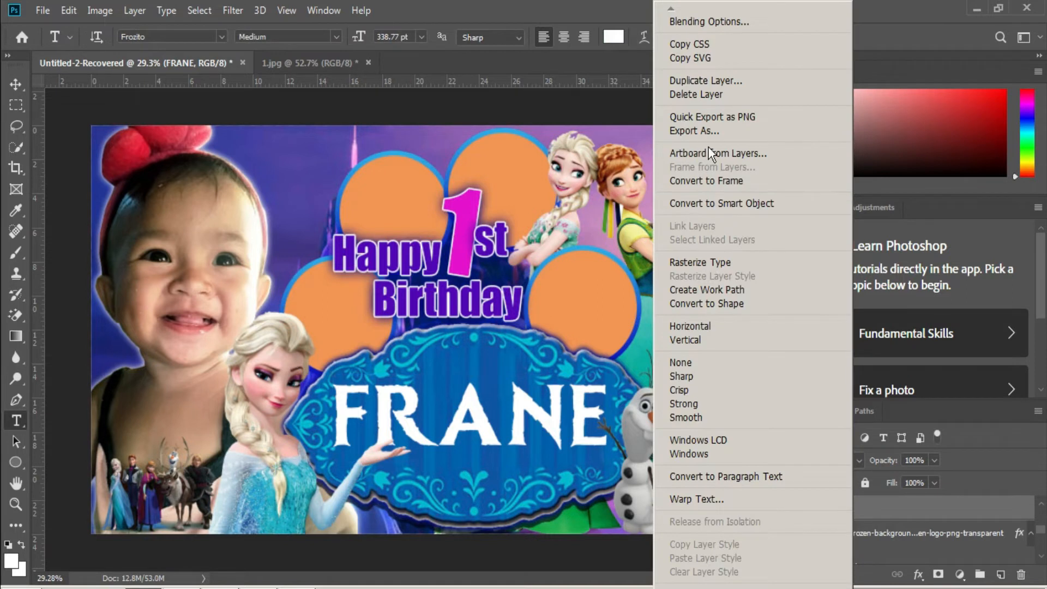
left_click(737, 23)
left_click(499, 488)
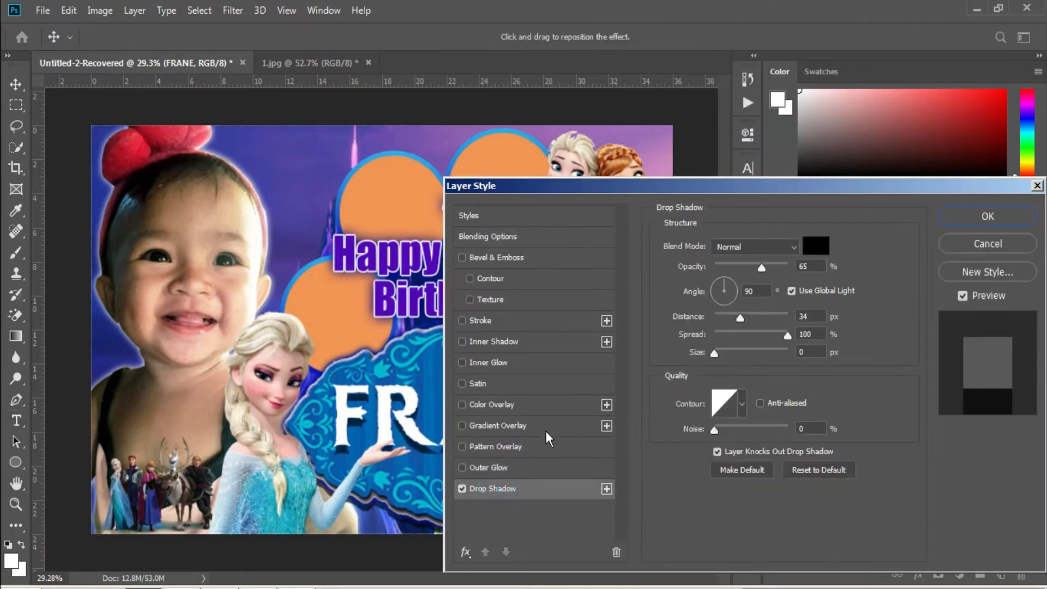
left_click(481, 321)
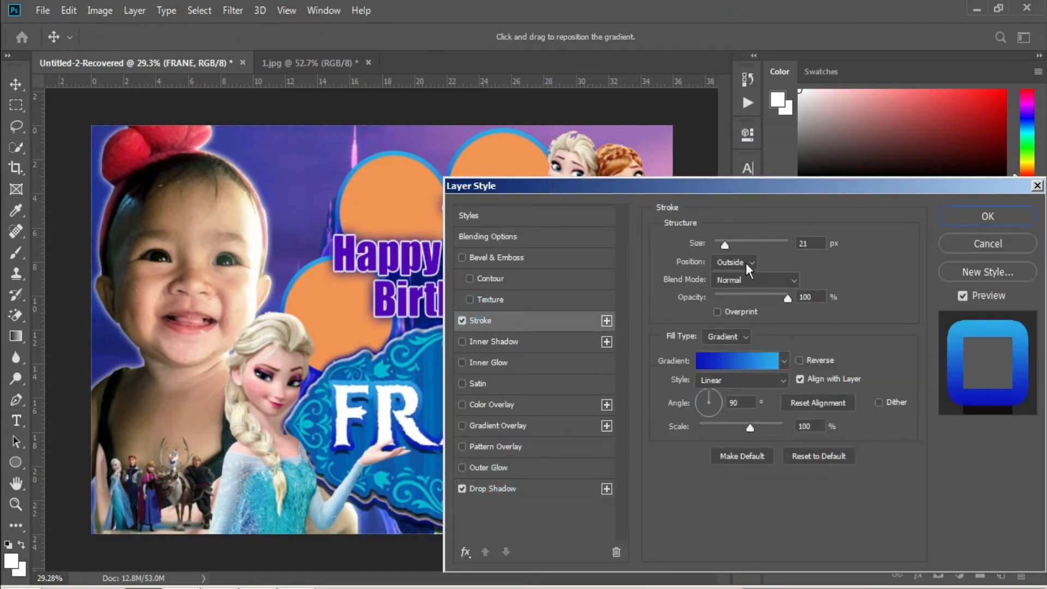
left_click_drag(725, 247, 720, 243)
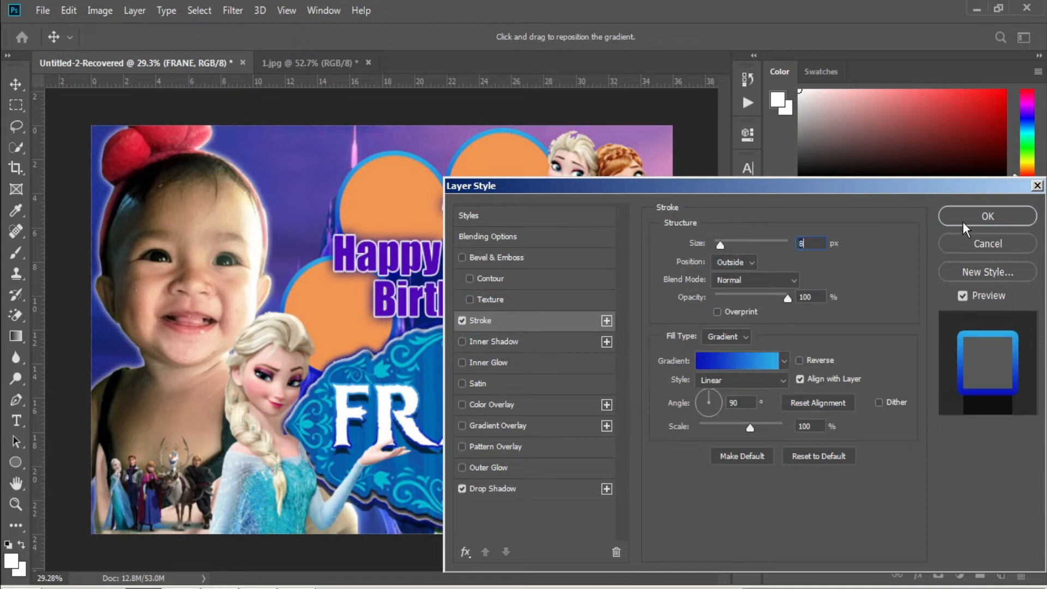
Add a white outer glow at 100% opacity and 26 px size, and apply the effects.
left_click(494, 470)
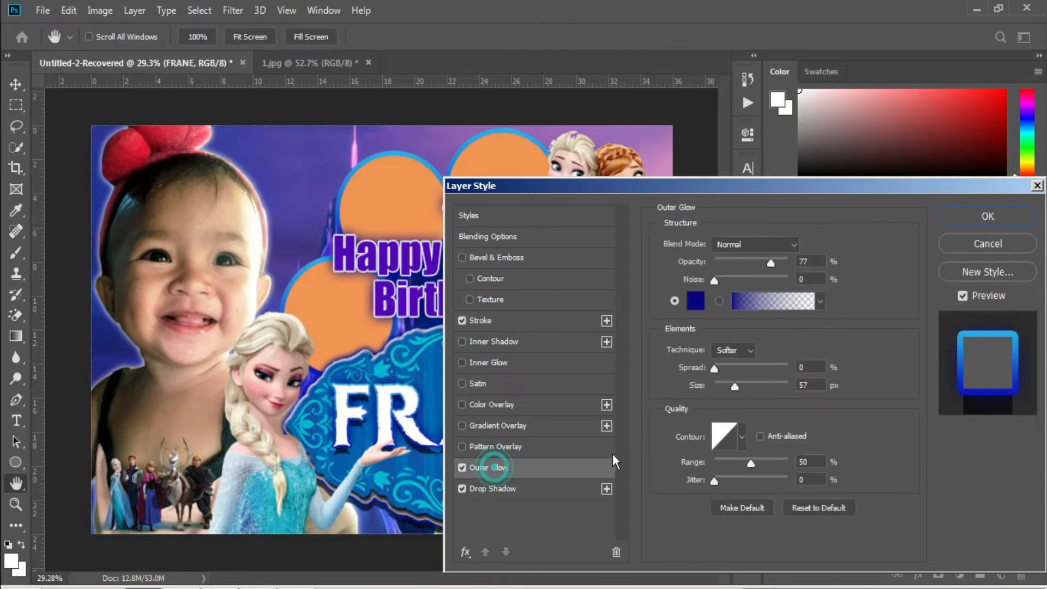
left_click(699, 303)
left_click_drag(698, 317, 609, 84)
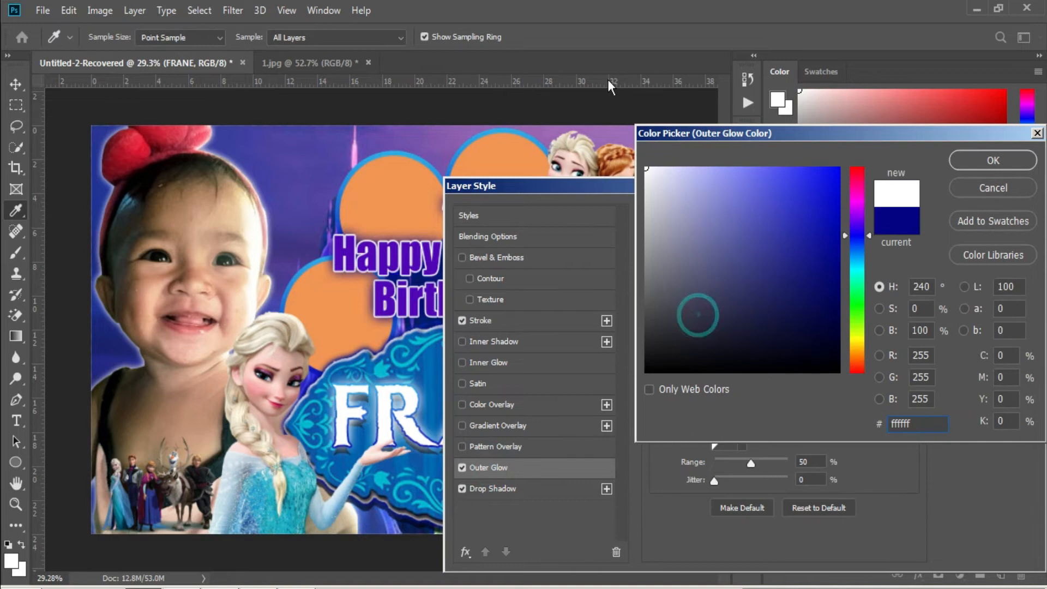
left_click(964, 161)
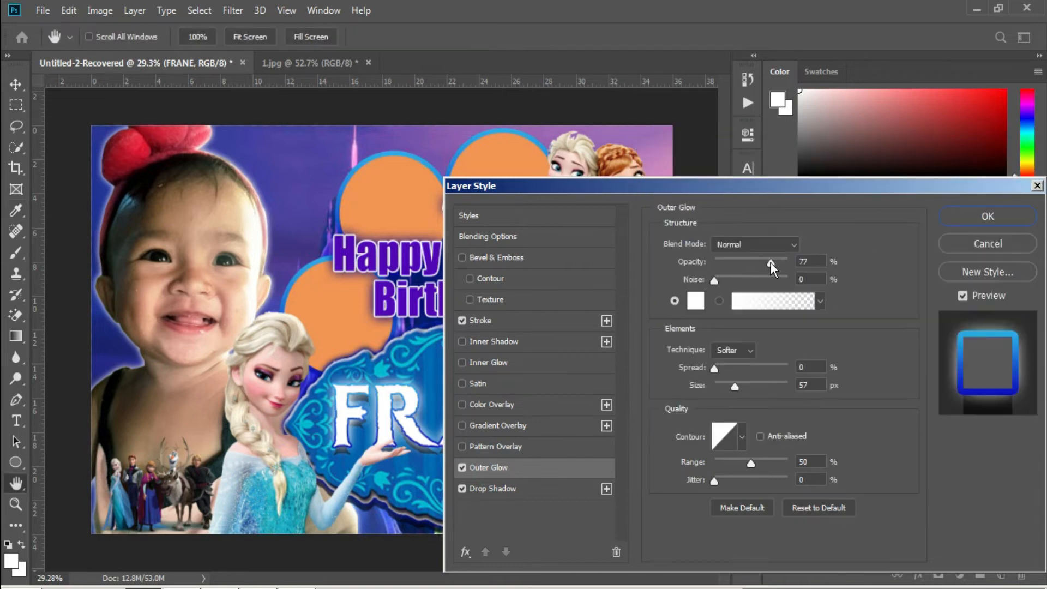
left_click_drag(735, 386, 726, 386)
left_click_drag(770, 259, 788, 260)
left_click_drag(725, 387, 726, 387)
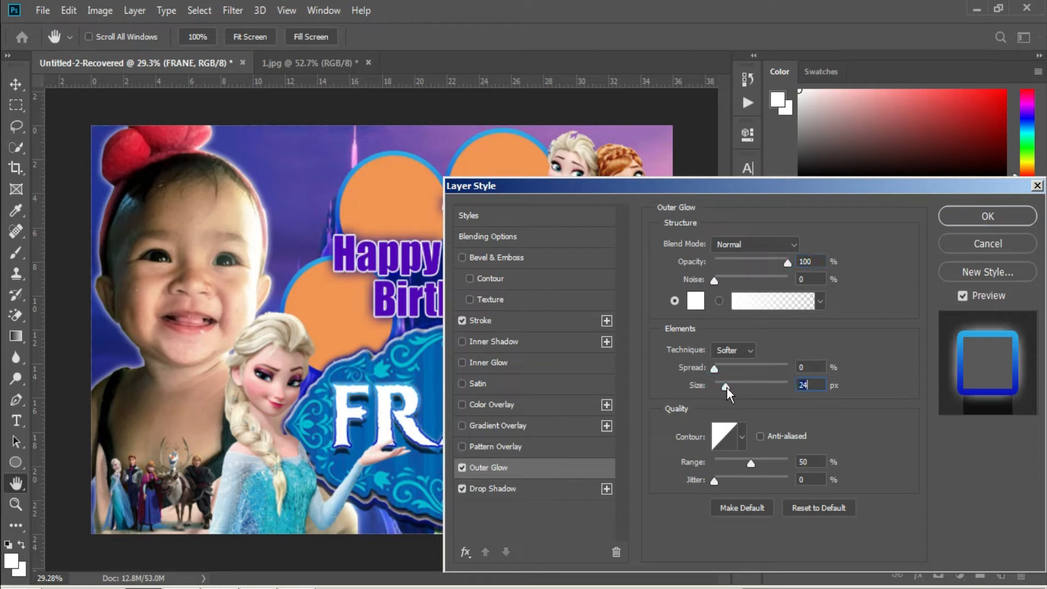
left_click(987, 216)
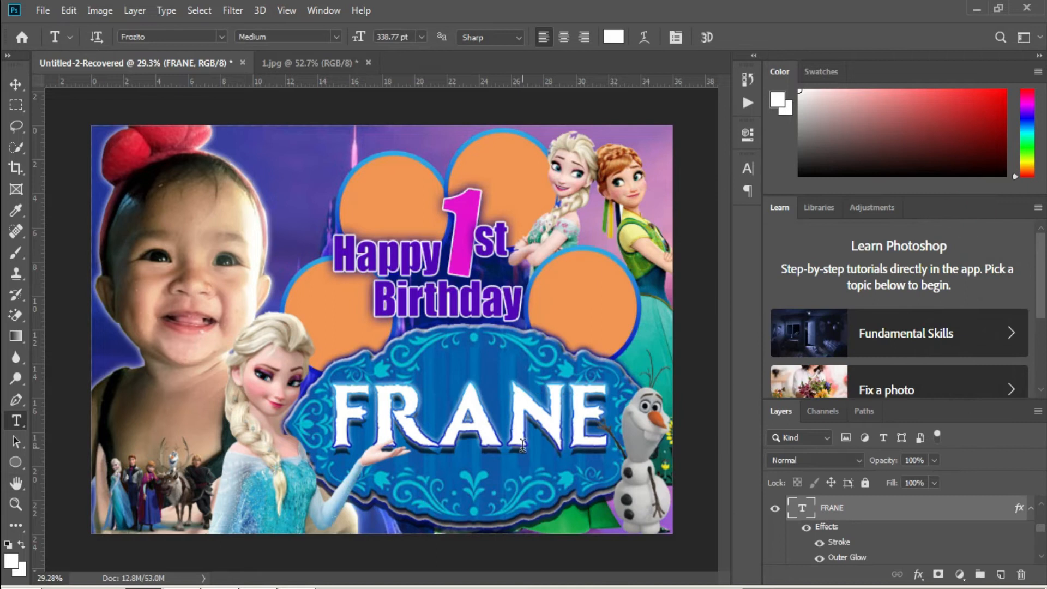
left_click(429, 499)
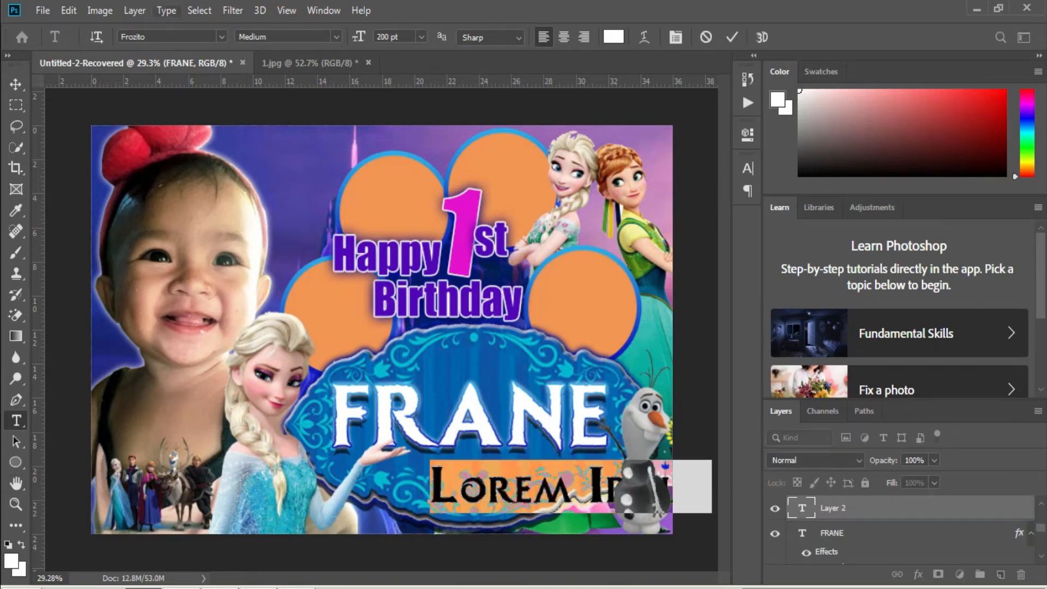
Set the new text line to Franklin Gothic Heavy at 73 pt.
left_click(222, 35)
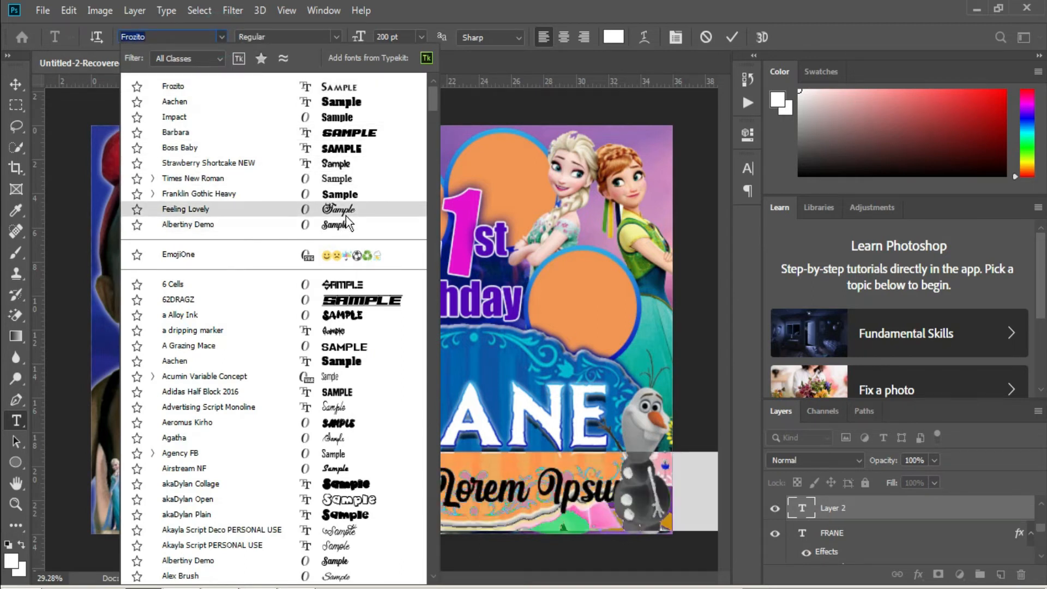
left_click(349, 194)
left_click(394, 36)
type("50")
key("Return")
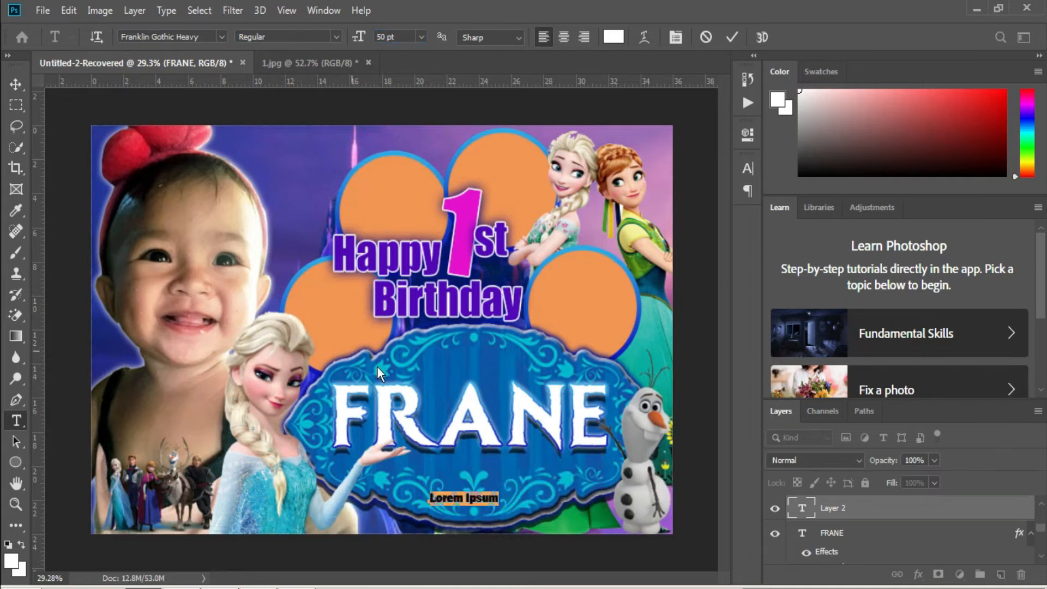
left_click(402, 37)
key("Up")
key("Up")
key("Up")
key("Up")
key("Up")
key("Up")
key("Up")
key("Up")
key("Up")
key("Up")
key("Up")
key("Up")
key("Up")
key("Up")
key("Up")
key("Up")
key("Up")
key("Up")
key("Up")
key("Up")
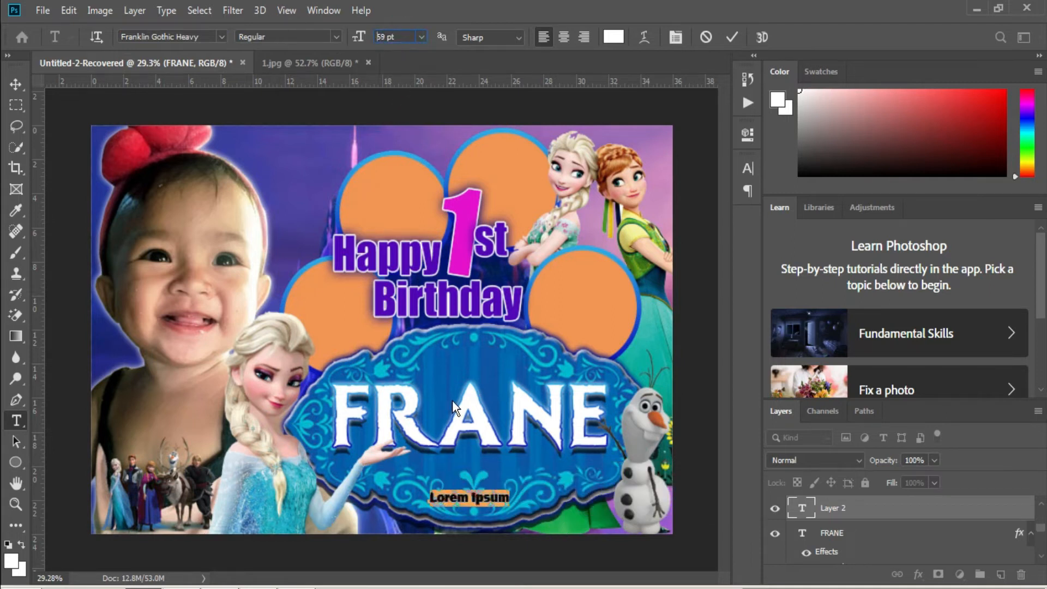
Replace the placeholder with the family name, enlarged and placed just under the child's name.
left_click(495, 497)
key("ctrl+a")
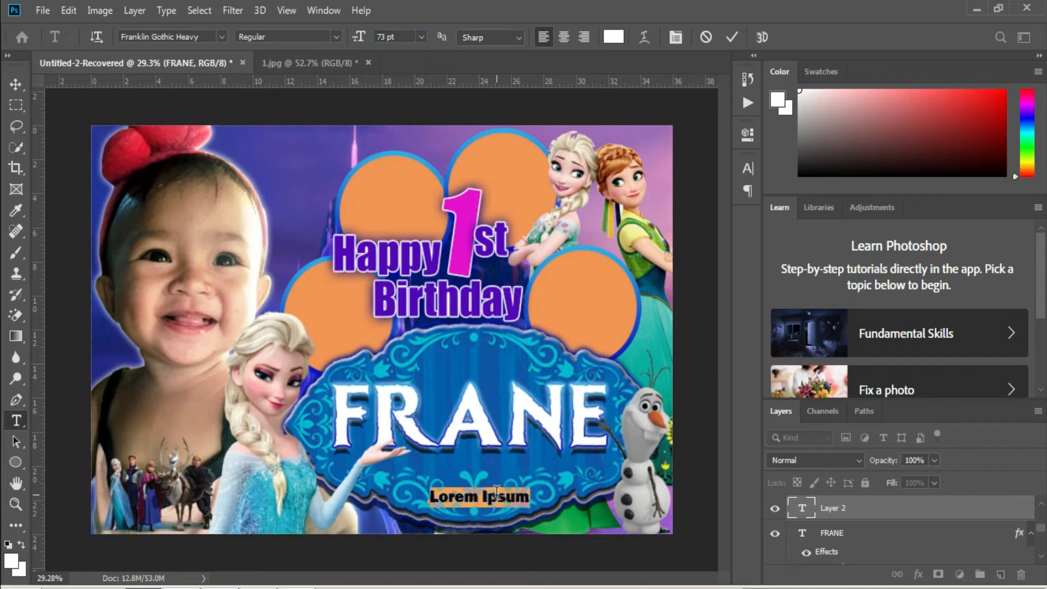
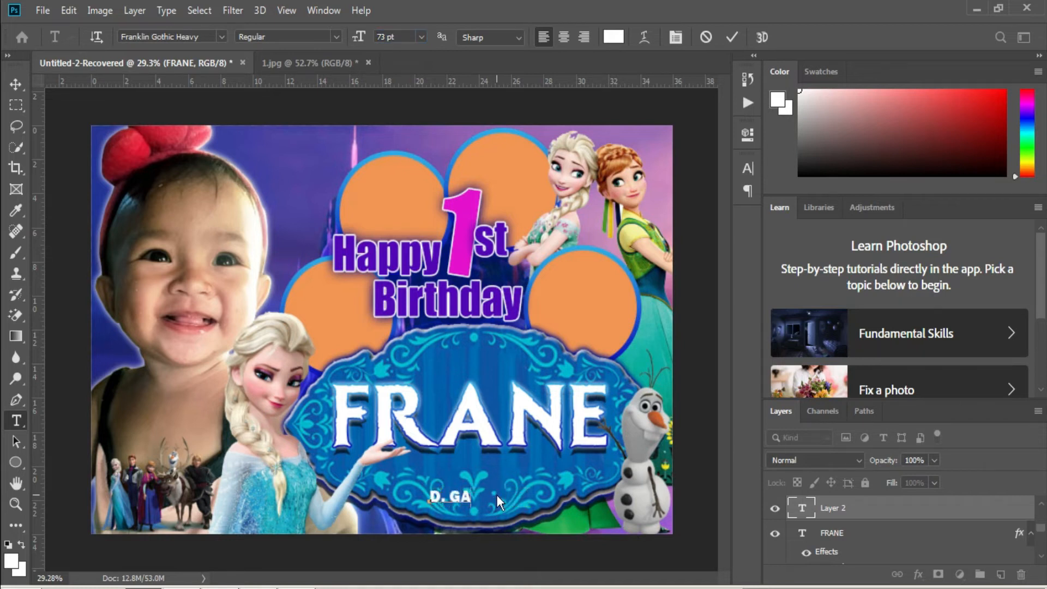
key("ctrl+t")
left_click_drag(513, 487, 575, 473)
left_click_drag(550, 486, 517, 474)
key("Return")
left_click(513, 473)
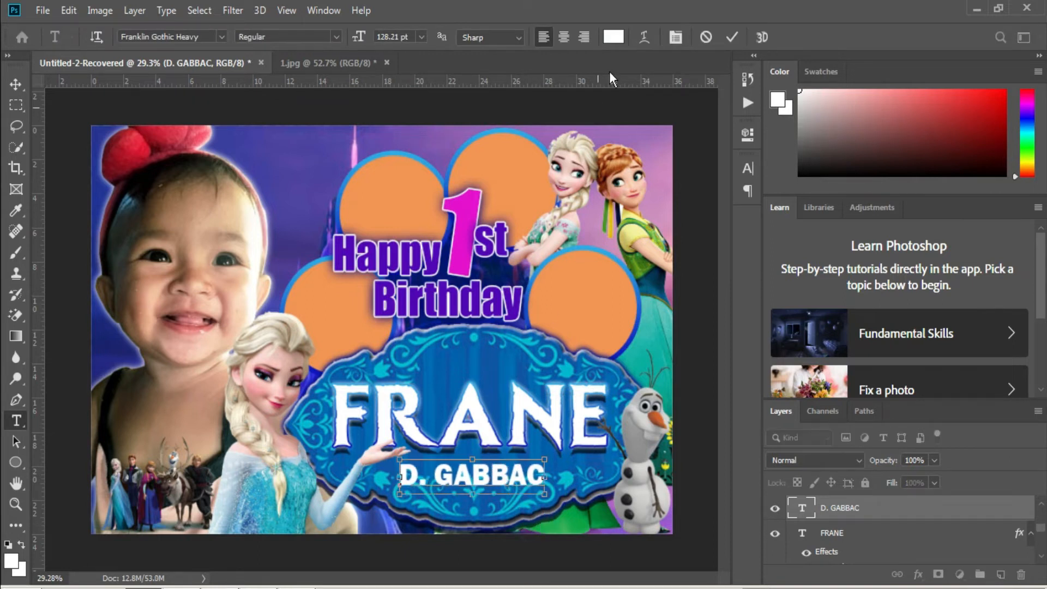
left_click(613, 37)
Make the family-name text black and give it a solid white stroke of about 6 px.
left_click_drag(668, 225, 848, 377)
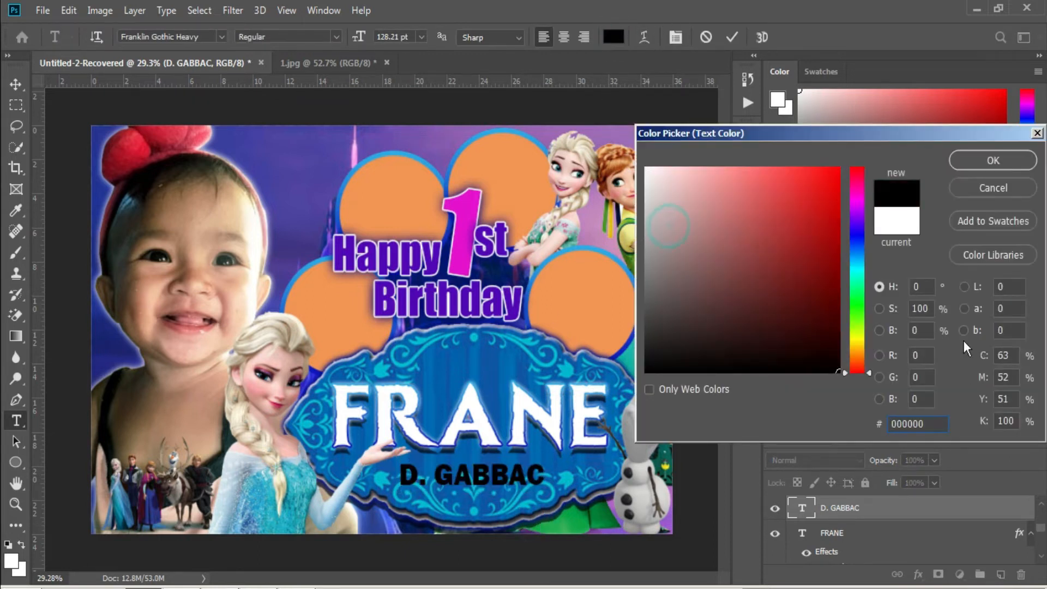
left_click(972, 164)
right_click(873, 510)
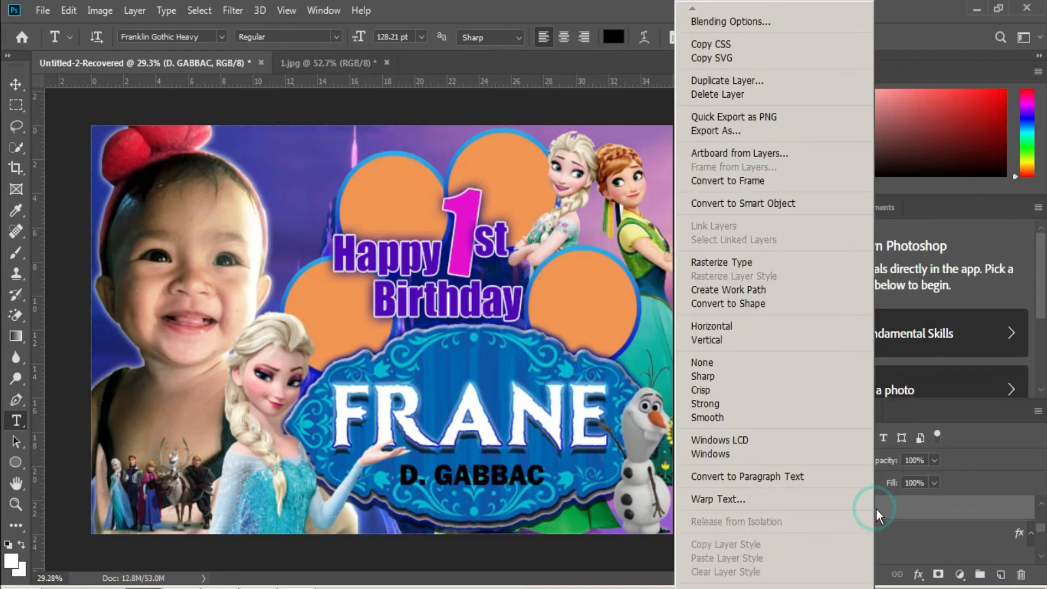
left_click(766, 22)
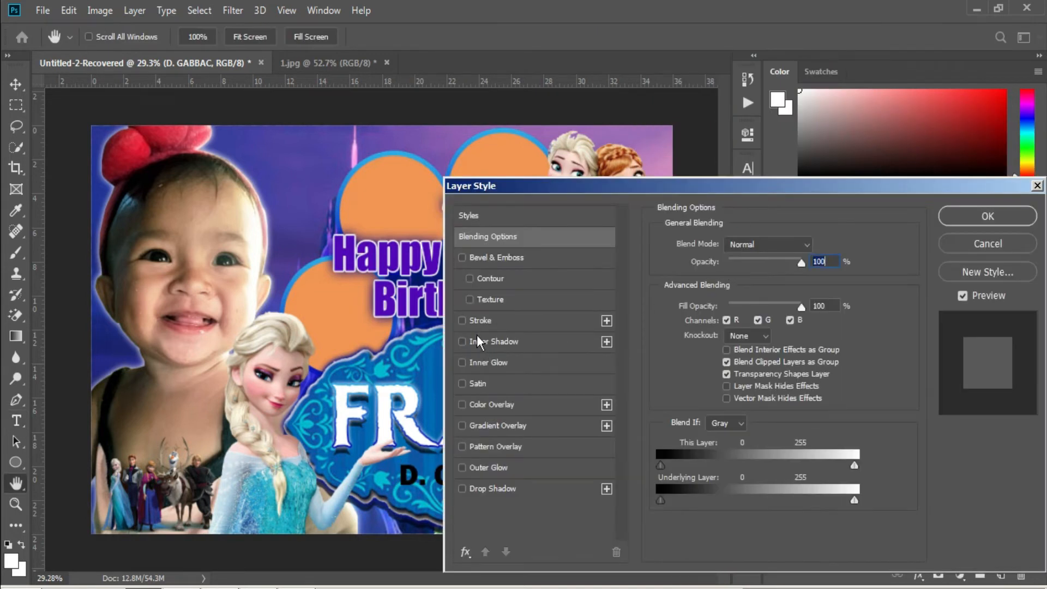
left_click(478, 321)
left_click(745, 338)
left_click(719, 327)
left_click(695, 356)
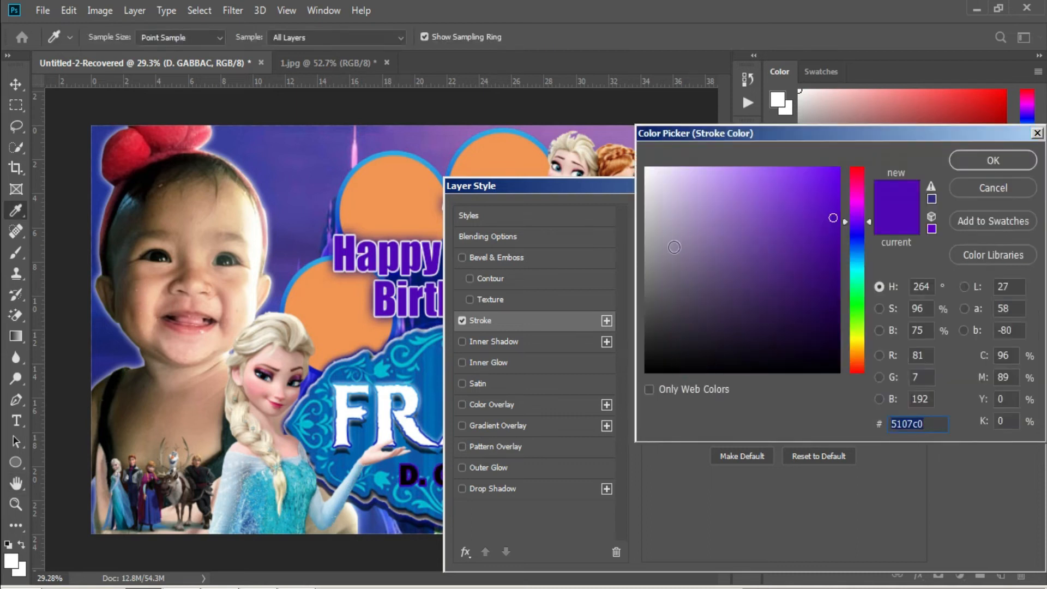
left_click_drag(666, 233, 644, 166)
left_click(969, 159)
type("5")
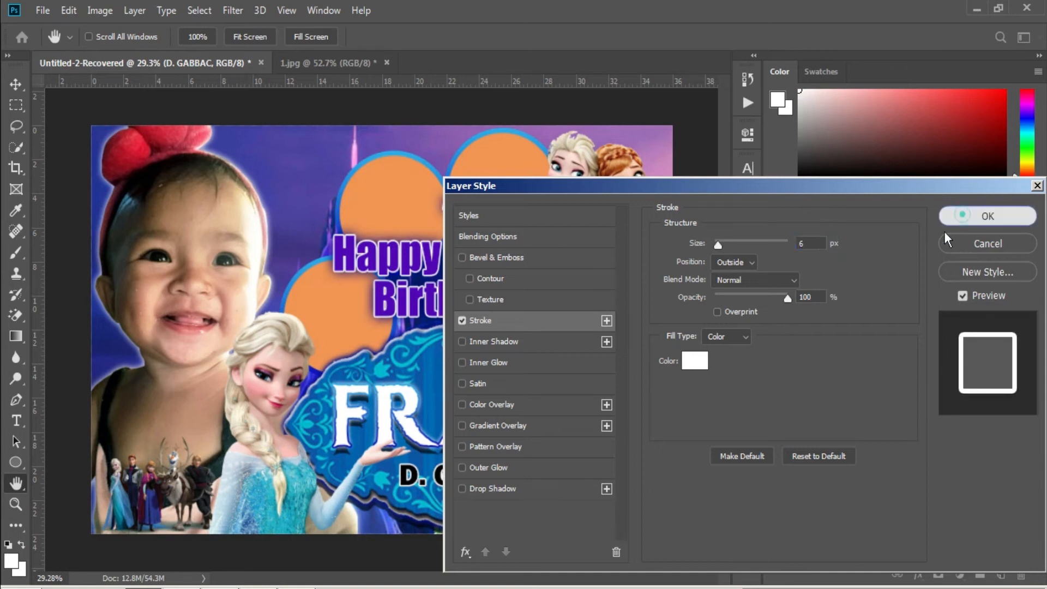
left_click(978, 216)
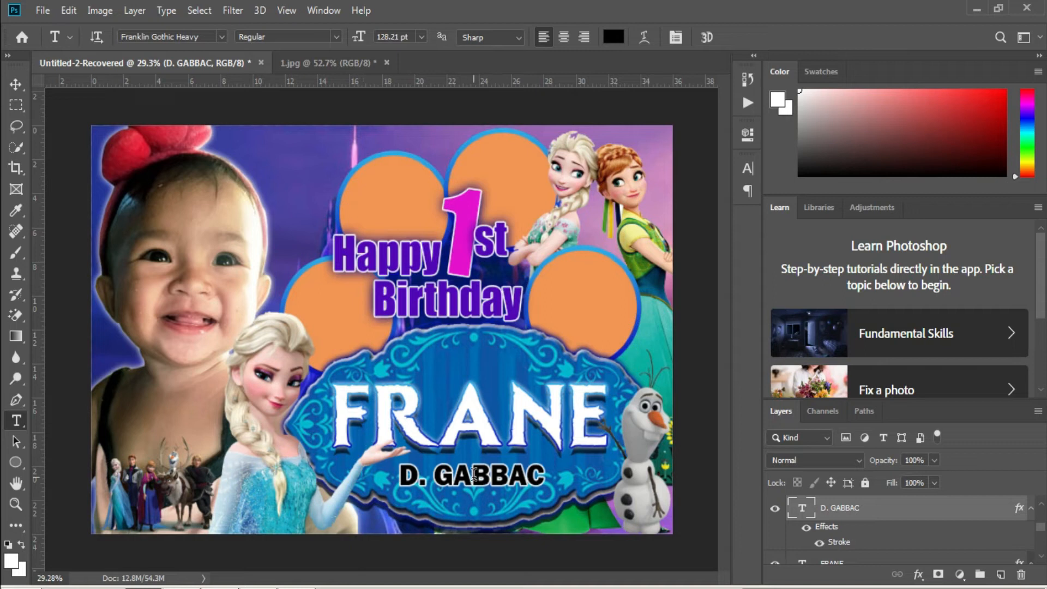
Alt-drag a copy of the family-name text to the bottom-left corner and raise its layer.
key("v")
left_click_drag(474, 474, 217, 524)
left_click_drag(882, 508, 834, 499)
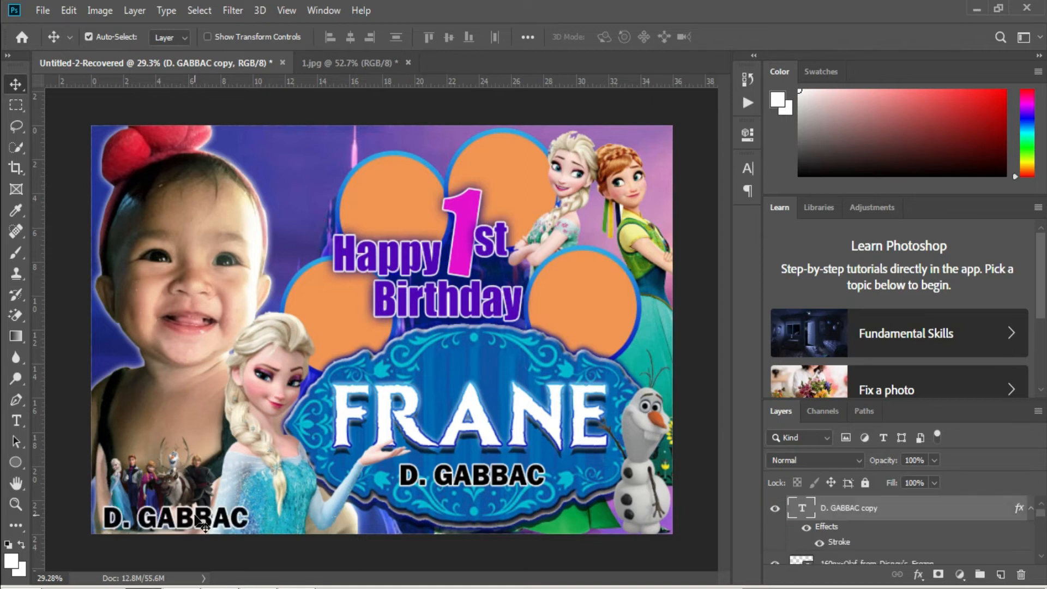
Retype the copy as 'JUNE 10,2022' and scale it down to fit the corner.
key("t")
left_click(206, 519)
key("ctrl+a")
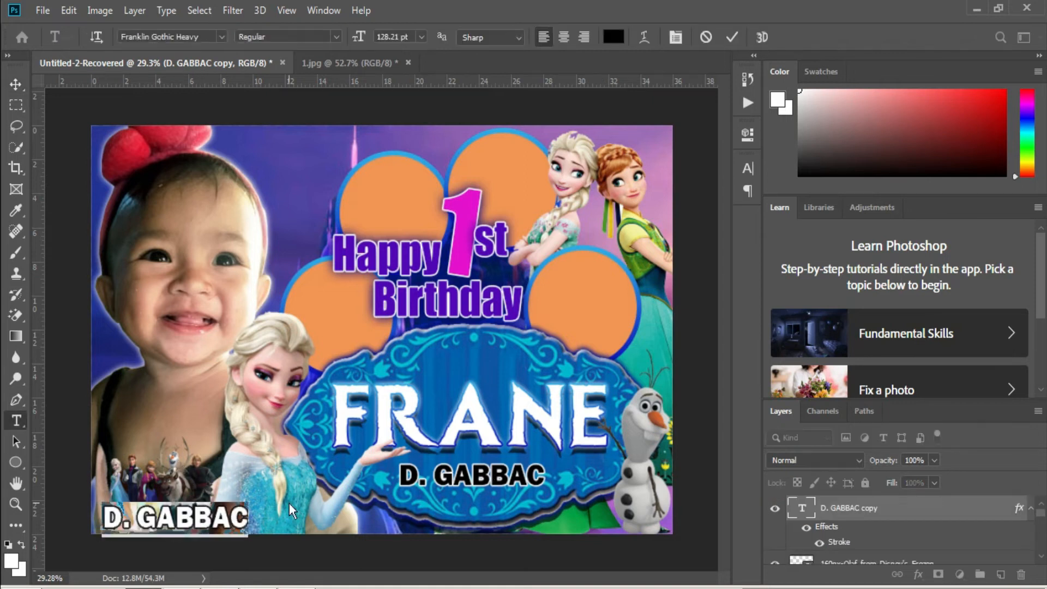
type("JUNE 10,2022")
key("ctrl+Return")
key("ctrl+t")
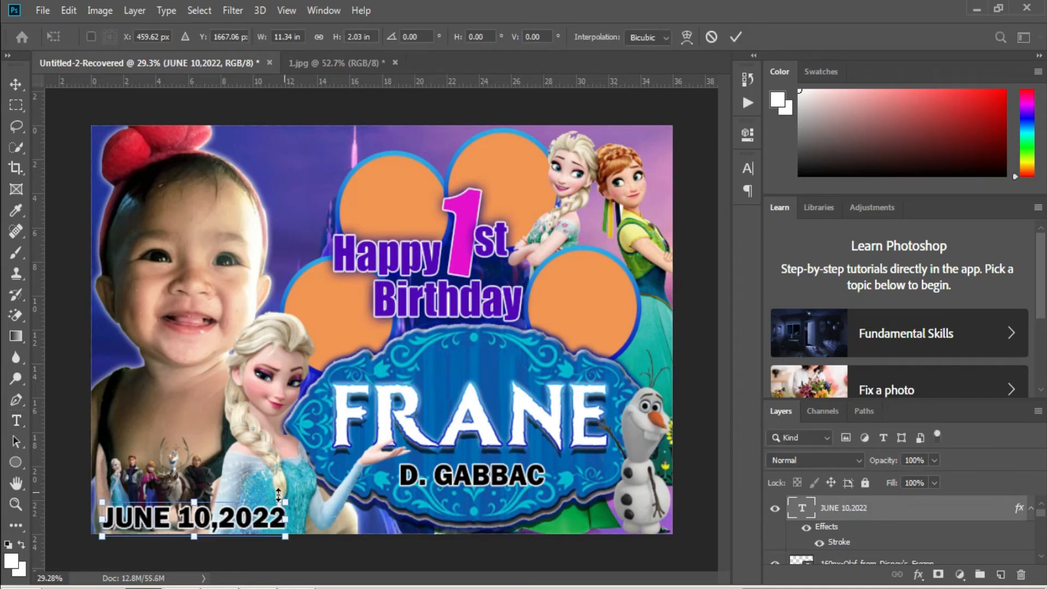
left_click_drag(289, 519, 233, 525)
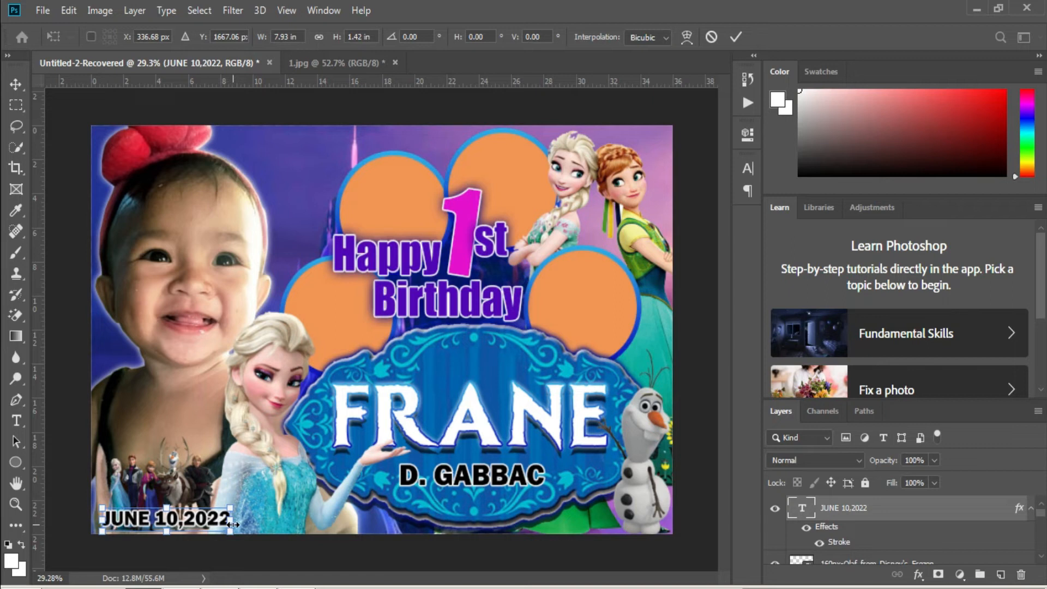
key("Return")
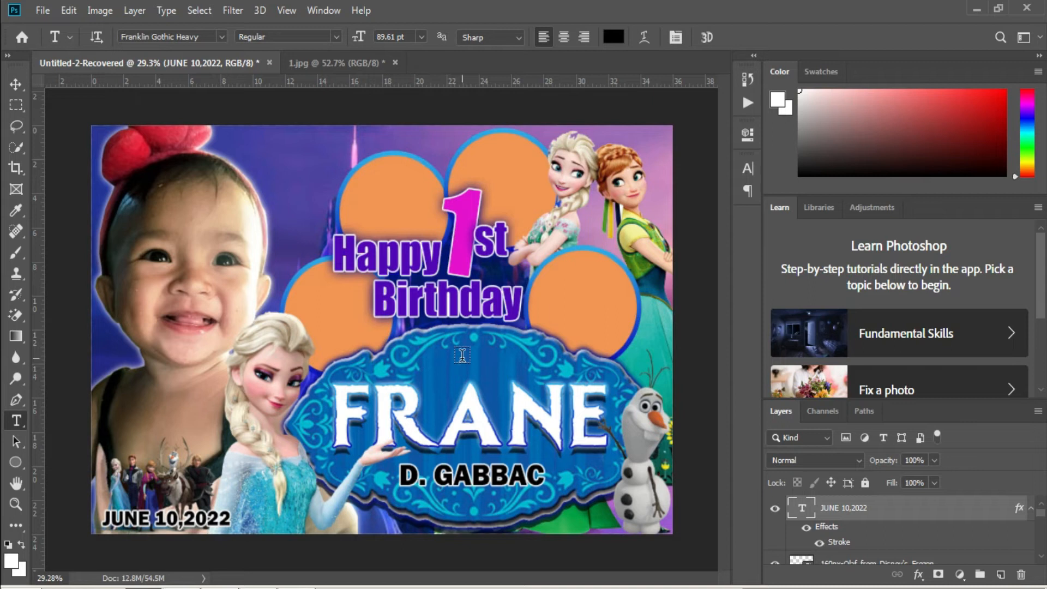
Duplicate the right circle to the upper left, lower its layer, and shrink and position it.
key("v")
right_click(347, 317)
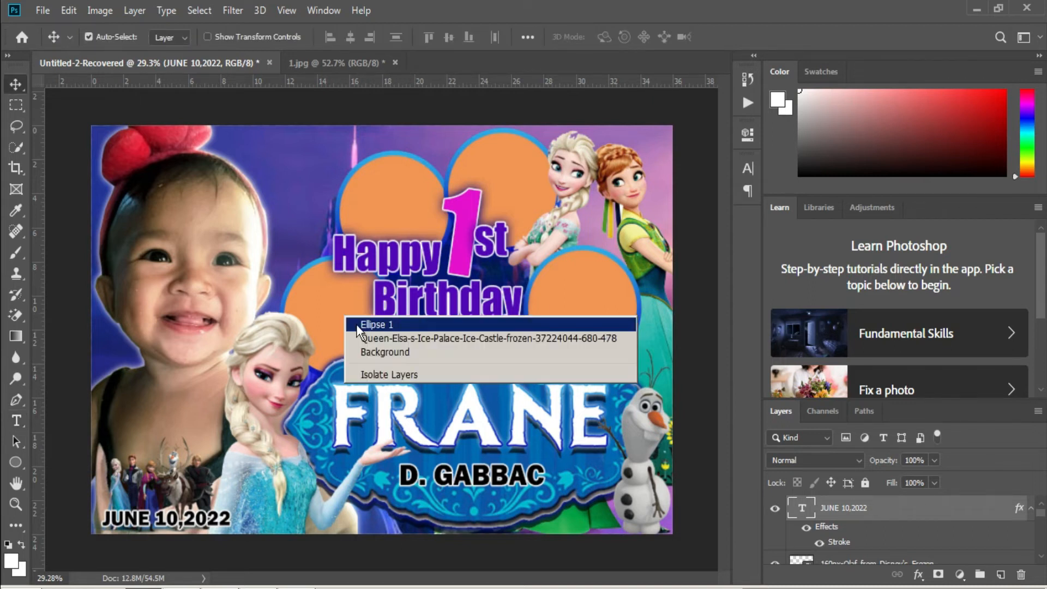
left_click(363, 324)
right_click(560, 304)
left_click(586, 304)
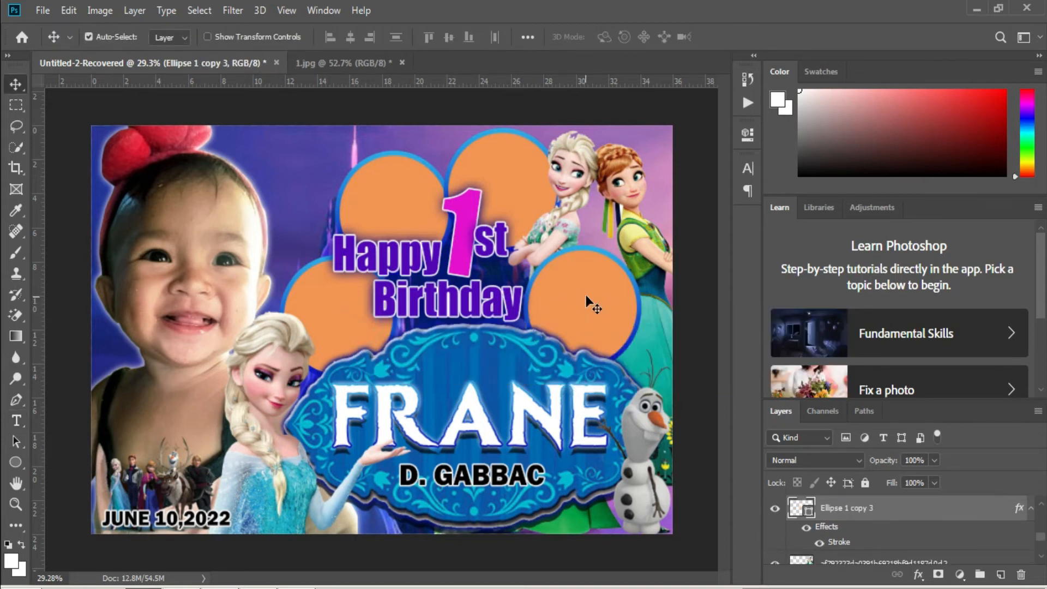
left_click_drag(596, 303, 316, 205)
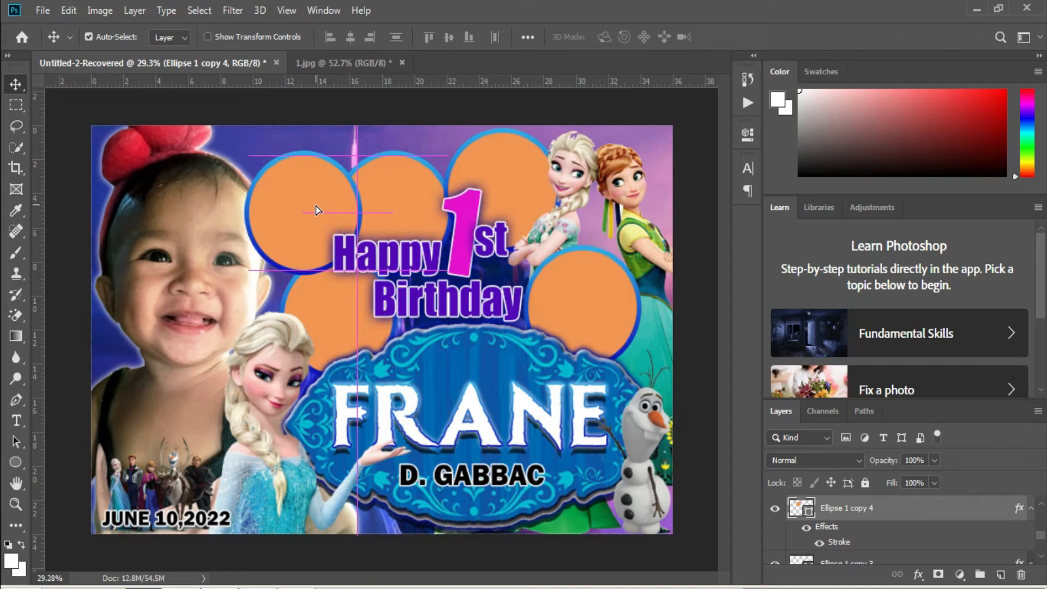
left_click_drag(315, 206, 314, 204)
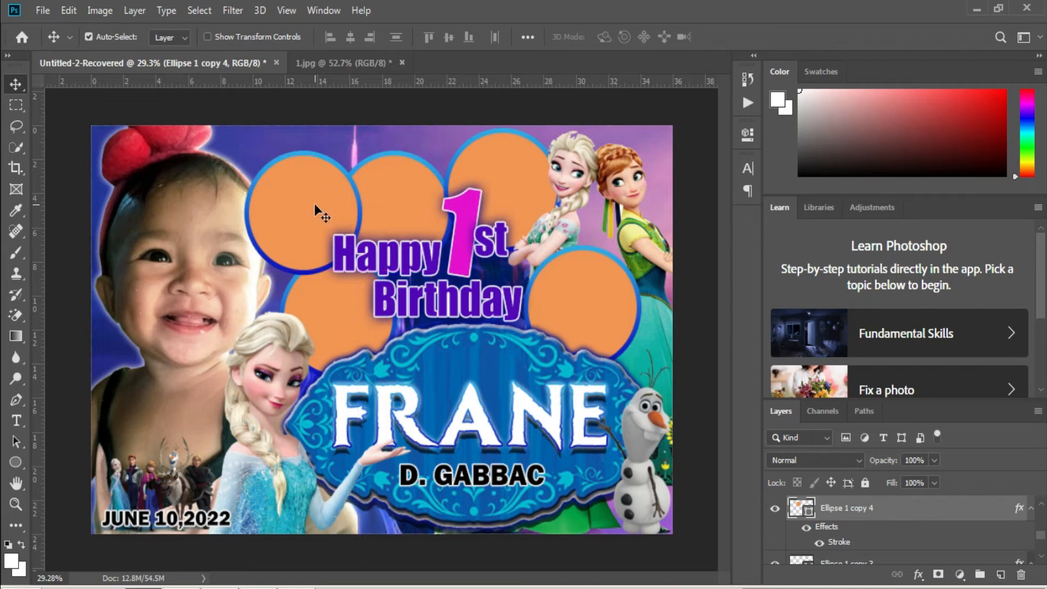
mouse_move(874, 514)
left_mouse_down()
mouse_move(869, 582)
mouse_move(859, 524)
left_mouse_up()
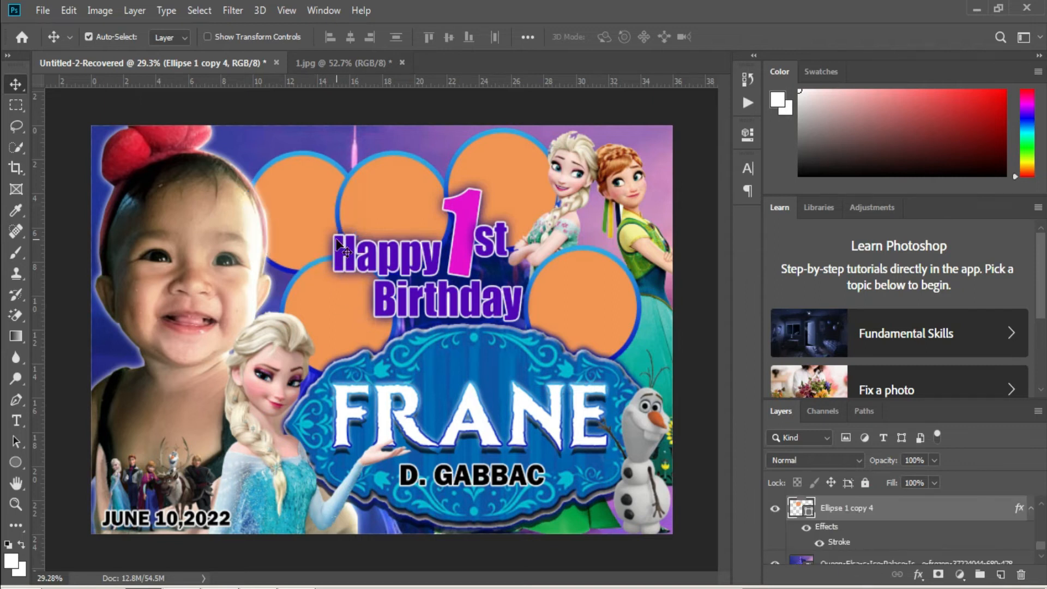
key("ctrl+t")
left_click_drag(250, 157, 273, 180)
left_click_drag(332, 234, 622, 349)
key("Return")
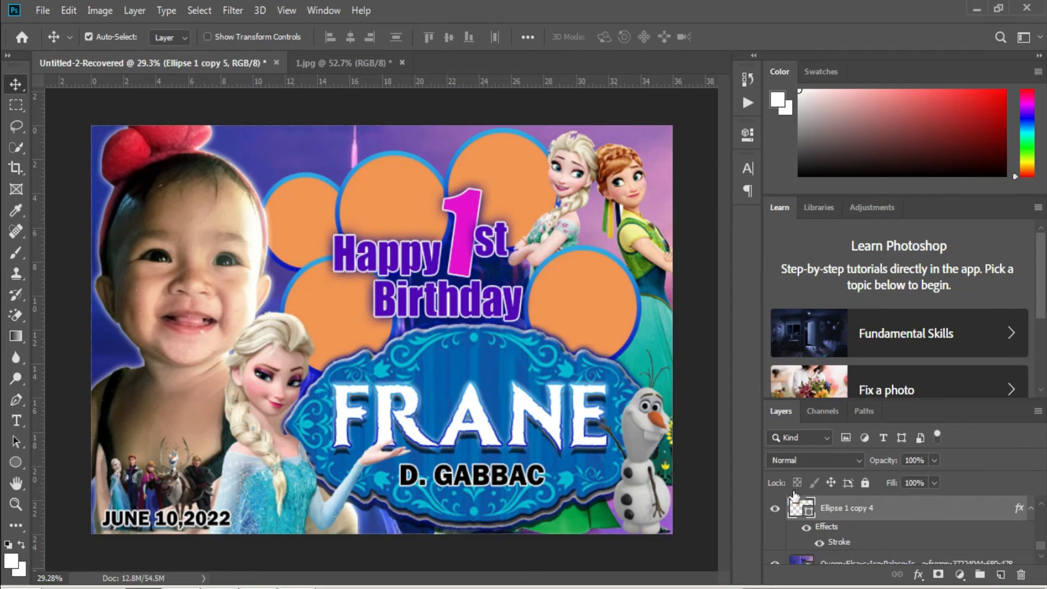
Duplicate the right circle again and resize it into place above Olaf.
right_click(569, 294)
left_click(594, 302)
left_click_drag(617, 337, 618, 337)
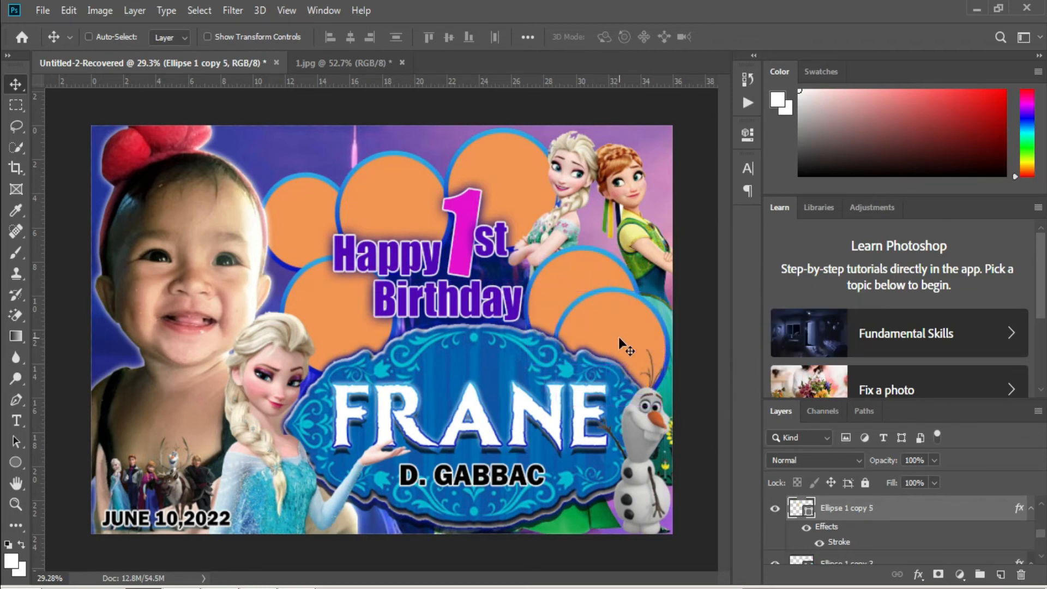
key("ctrl+t")
left_click_drag(554, 289, 596, 325)
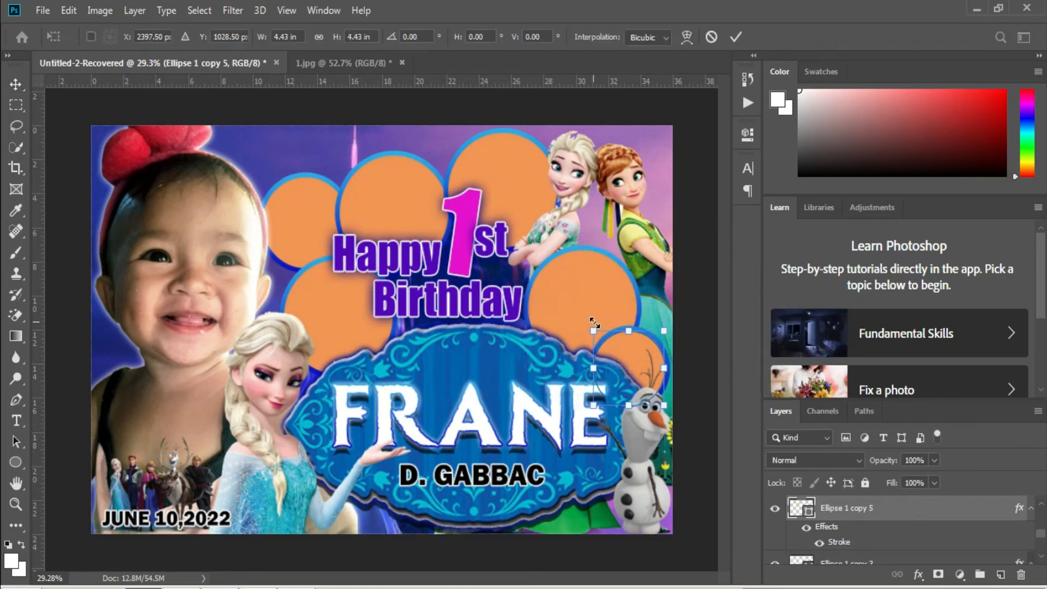
left_click_drag(640, 355, 642, 338)
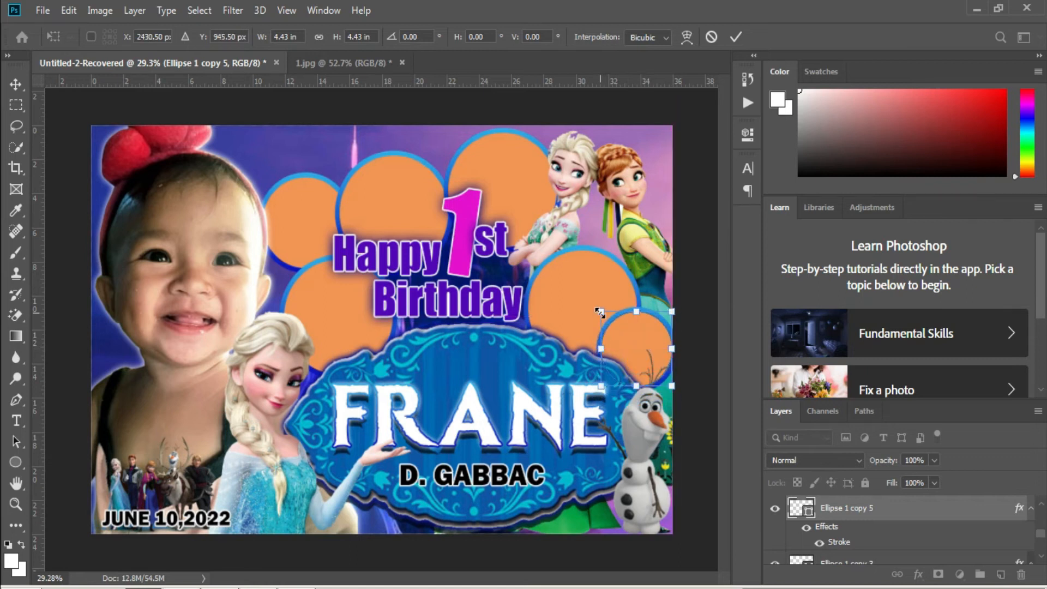
left_click_drag(601, 311, 586, 302)
left_click_drag(632, 348, 639, 358)
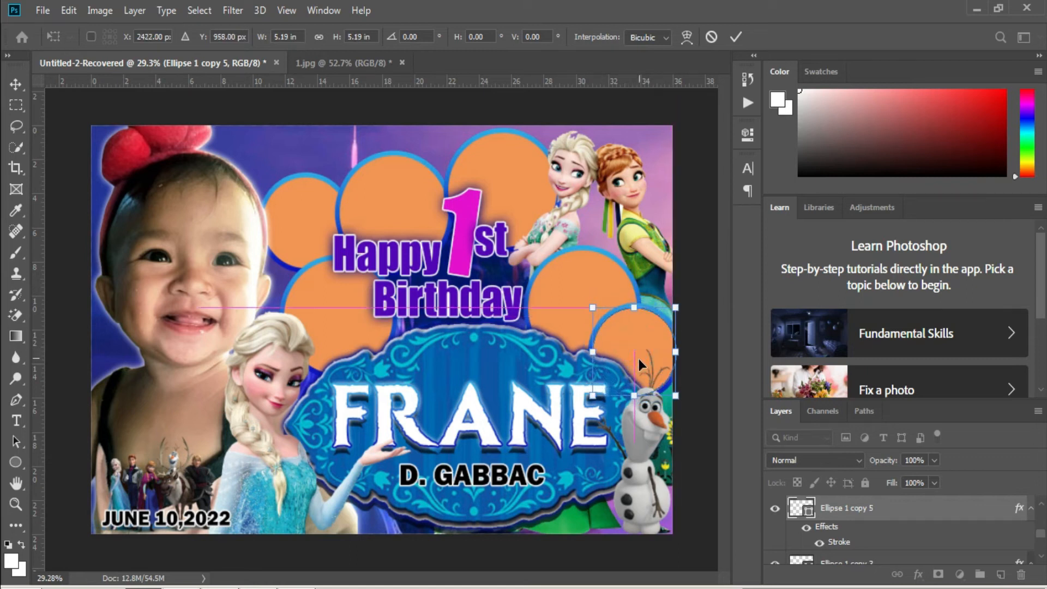
key("Return")
Shift the Ellipse 1 copy 3 circle left and enlarge the Ellipse 1 copy circle.
right_click(565, 279)
left_click(586, 287)
left_click_drag(577, 296, 573, 288)
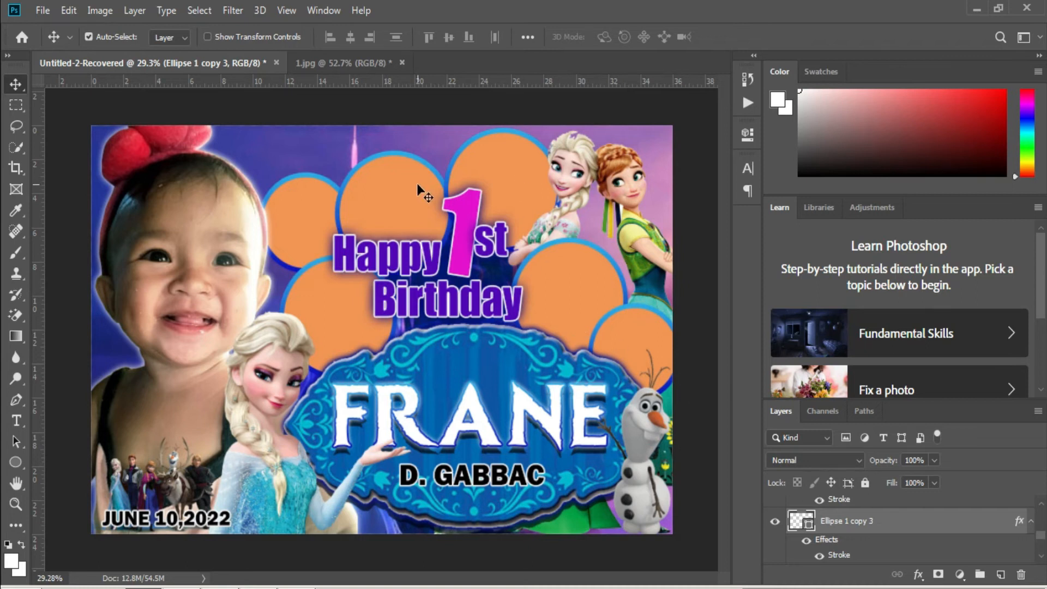
right_click(384, 189)
left_click(408, 195)
key("ctrl")
key("ctrl+t")
left_click_drag(452, 155, 457, 136)
key("Return")
Move the Ellipse 1 copy 2 circle down-right and enlarge Ellipse 1 copy further.
right_click(503, 167)
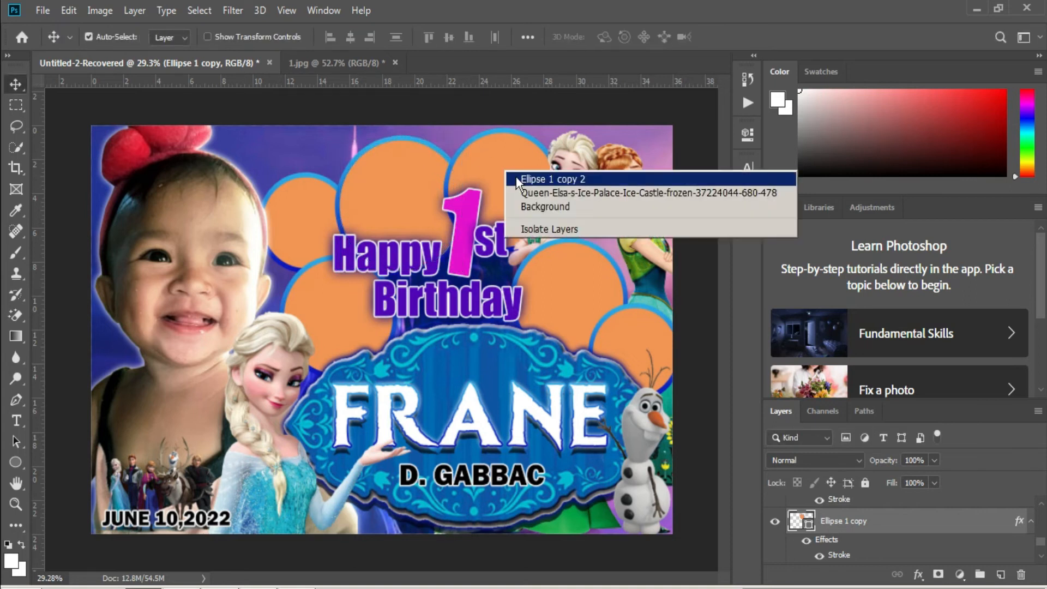
left_click(511, 178)
left_click_drag(504, 178, 514, 190)
right_click(418, 195)
left_click(431, 199)
key("ctrl+t")
left_click_drag(462, 140, 464, 133)
key("Return")
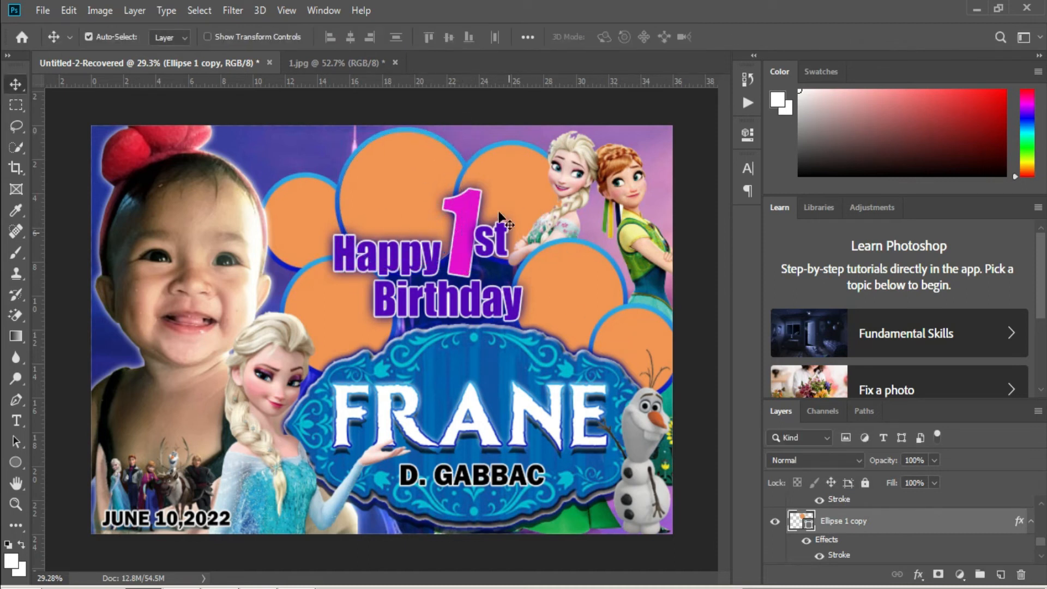
right_click(323, 305)
left_click(342, 312)
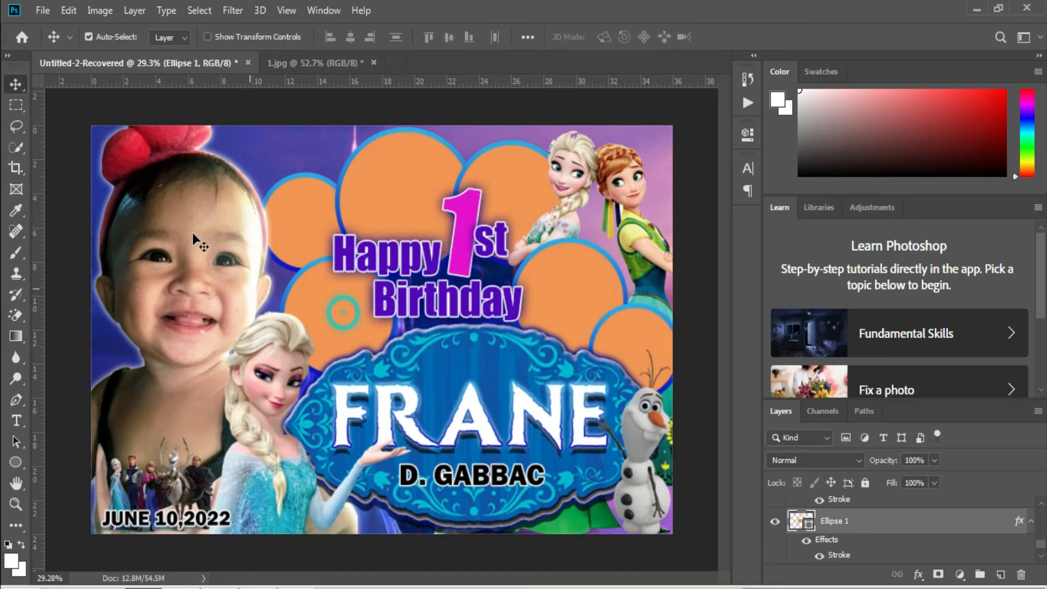
left_click(48, 11)
Place the pink-dress girl photo from the Desktop Frozen folder and clip it into the circle below Happy.
left_click(109, 271)
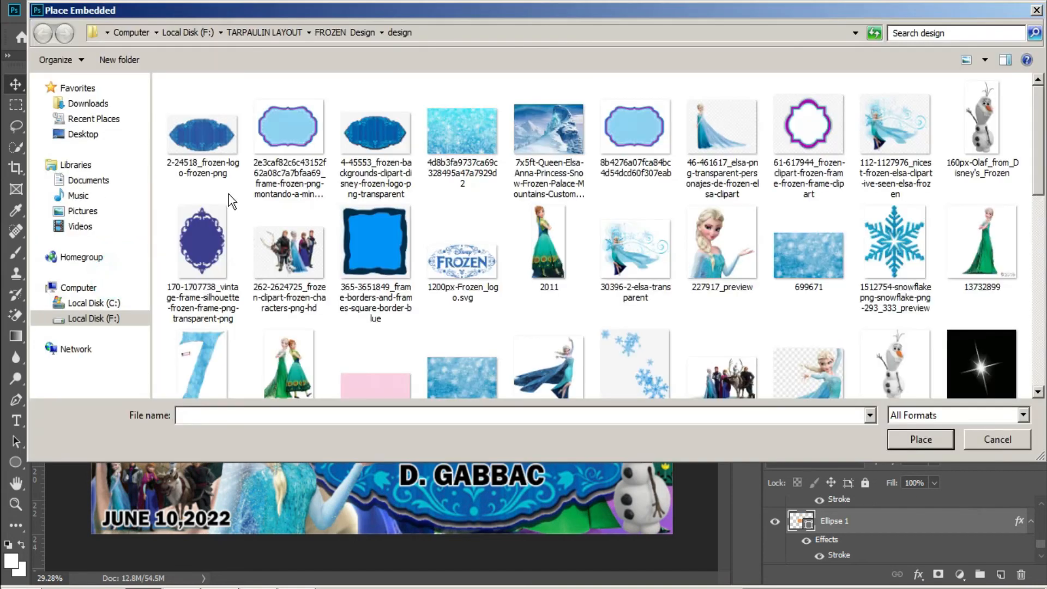
left_click(83, 134)
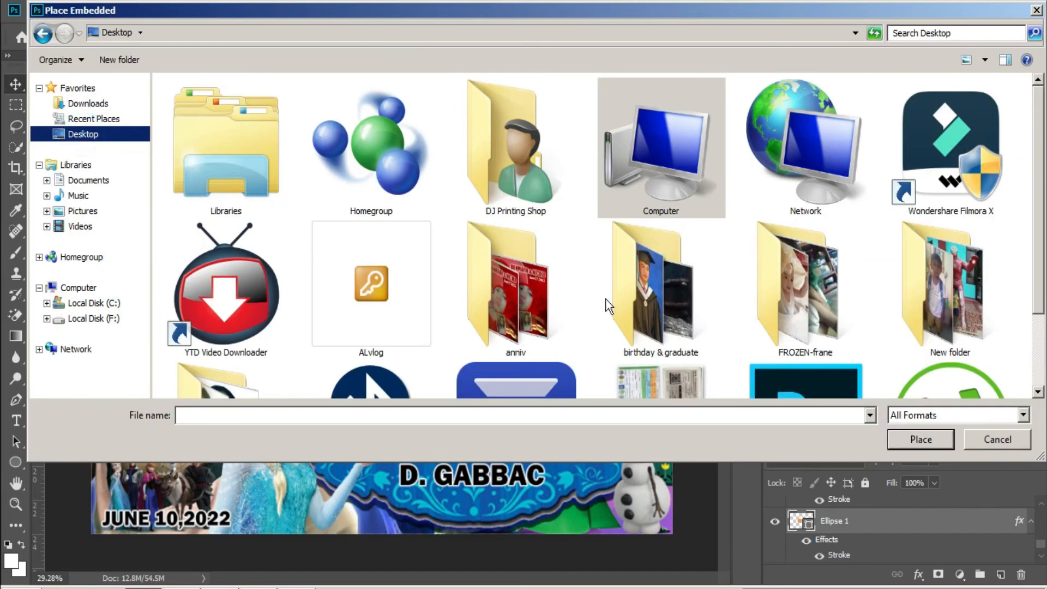
left_click(799, 308)
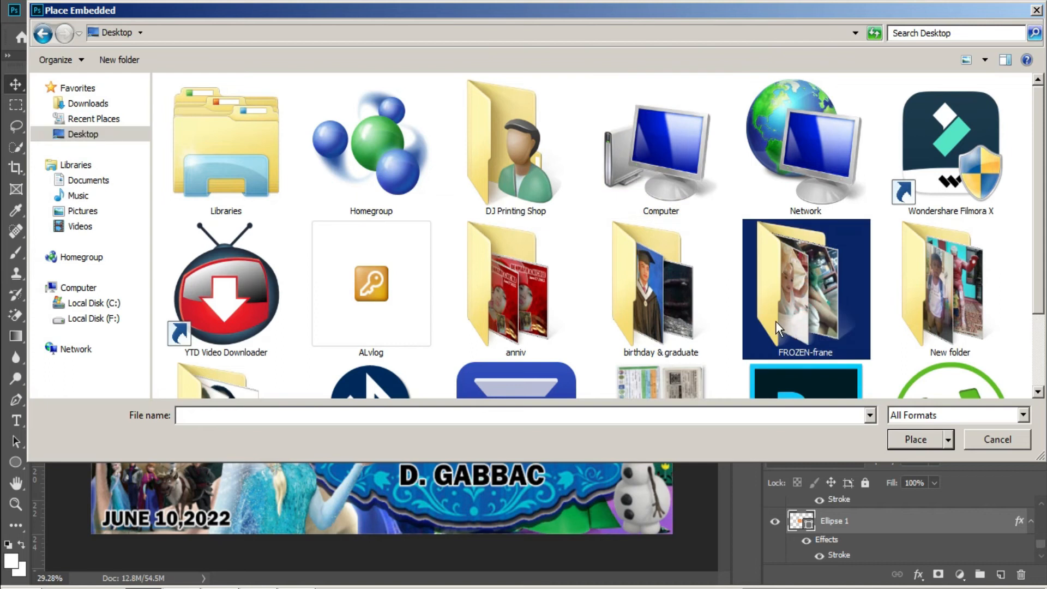
double_click(795, 286)
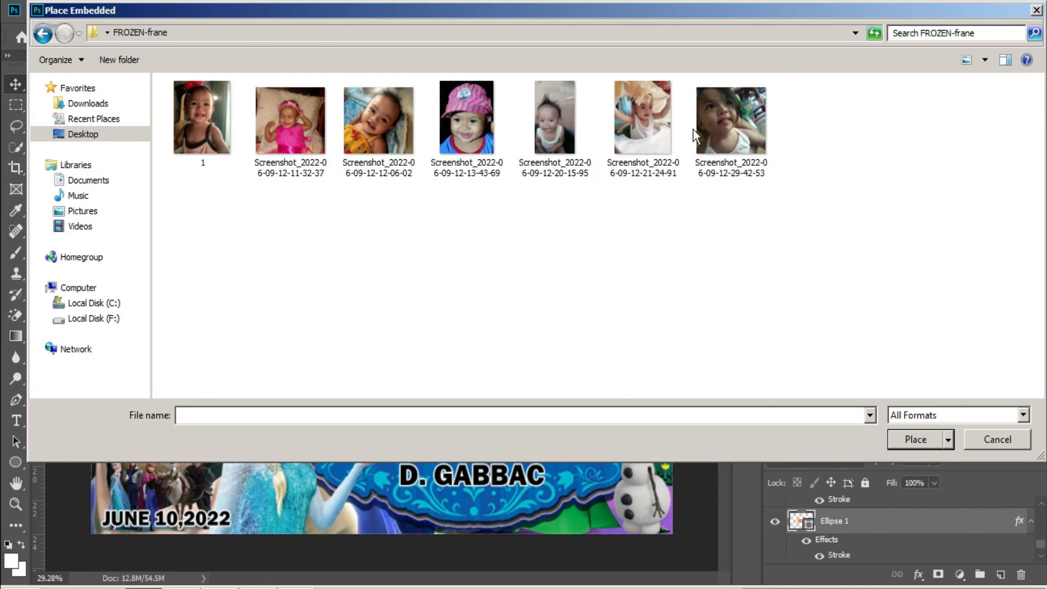
double_click(283, 124)
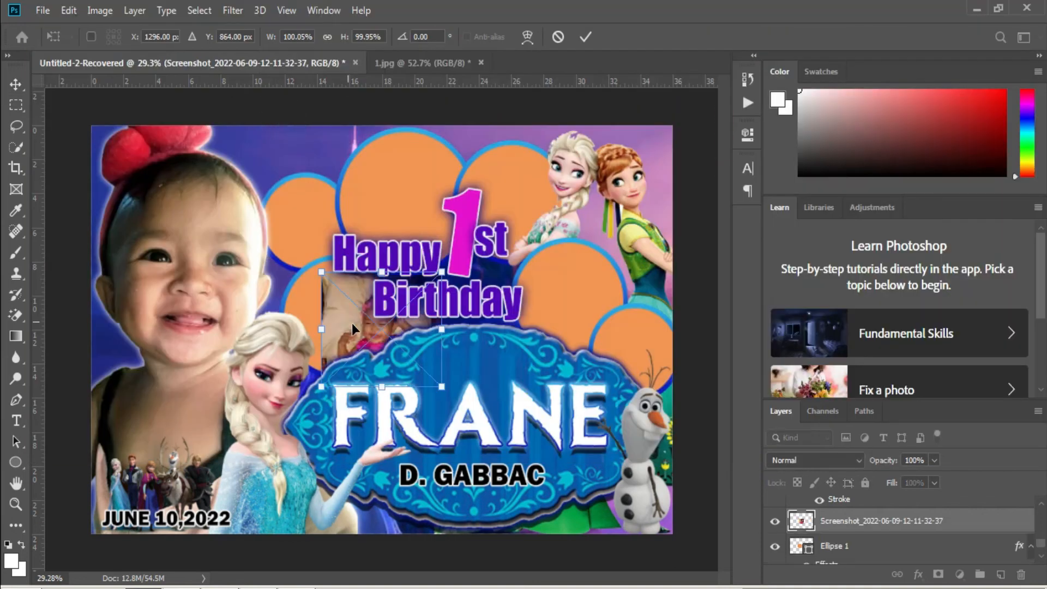
left_click_drag(411, 335, 364, 322)
key("Return")
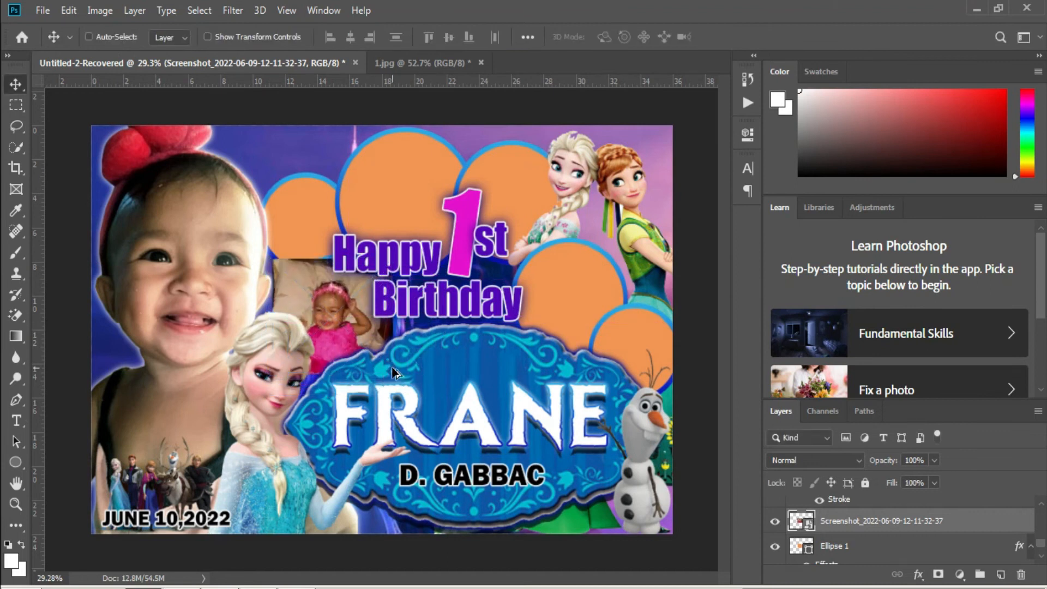
key("ctrl+alt+g")
left_click_drag(361, 341, 358, 325)
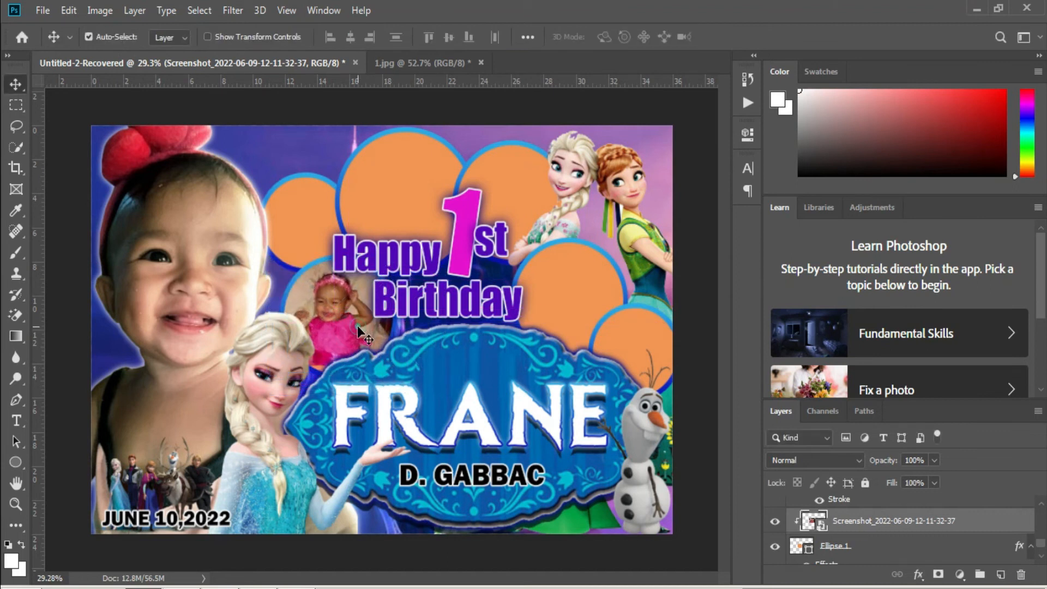
Apply a Brightness/Contrast adjustment to the pink-dress photo.
mouse_move(120, 51)
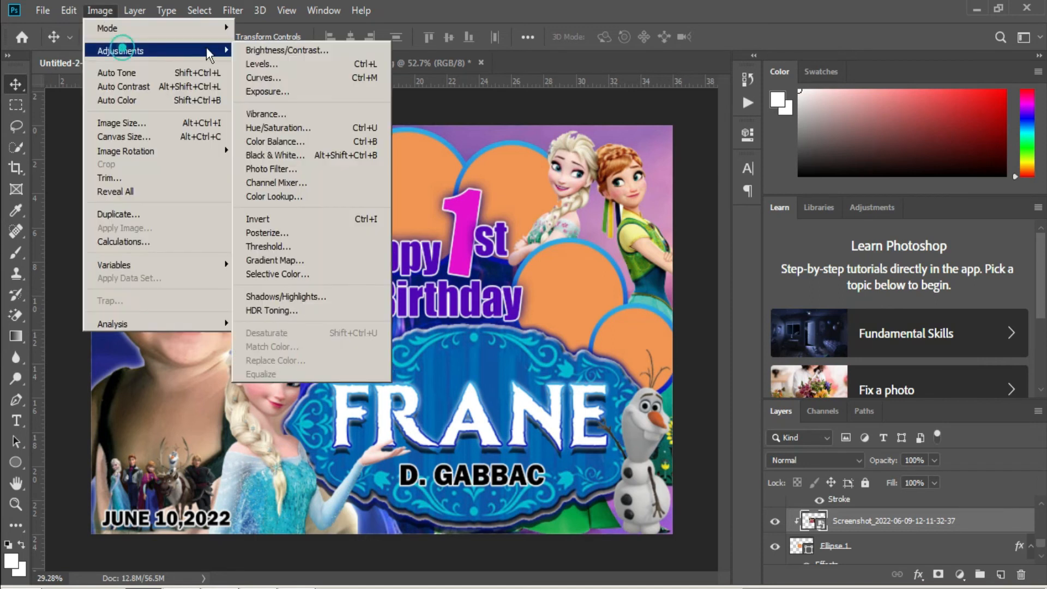
left_click(257, 48)
key("Return")
Place a baby photo, resize it and clip it into the upper-left circle (Ellipse 1 copy 4).
right_click(314, 231)
left_click(319, 233)
left_click(43, 10)
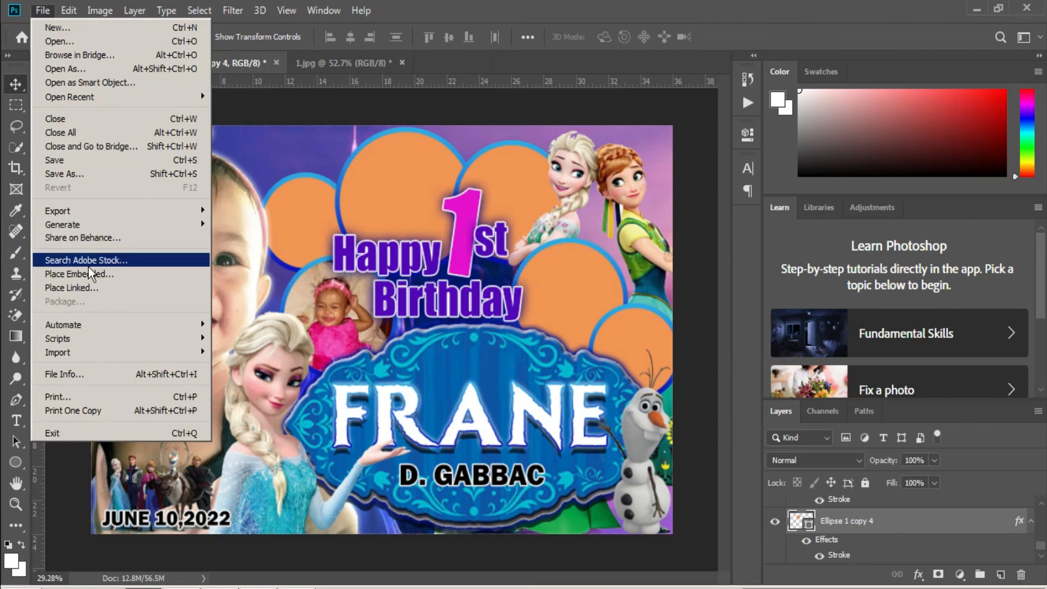
left_click(71, 273)
left_click(369, 138)
double_click(369, 138)
left_click_drag(398, 356, 312, 256)
left_click_drag(236, 239, 243, 238)
key("Return")
key("ctrl+alt+g")
Place the pink-hat baby photo and clip it into the circle above Happy (Ellipse 1 copy).
right_click(377, 174)
left_click(381, 184)
left_click(43, 10)
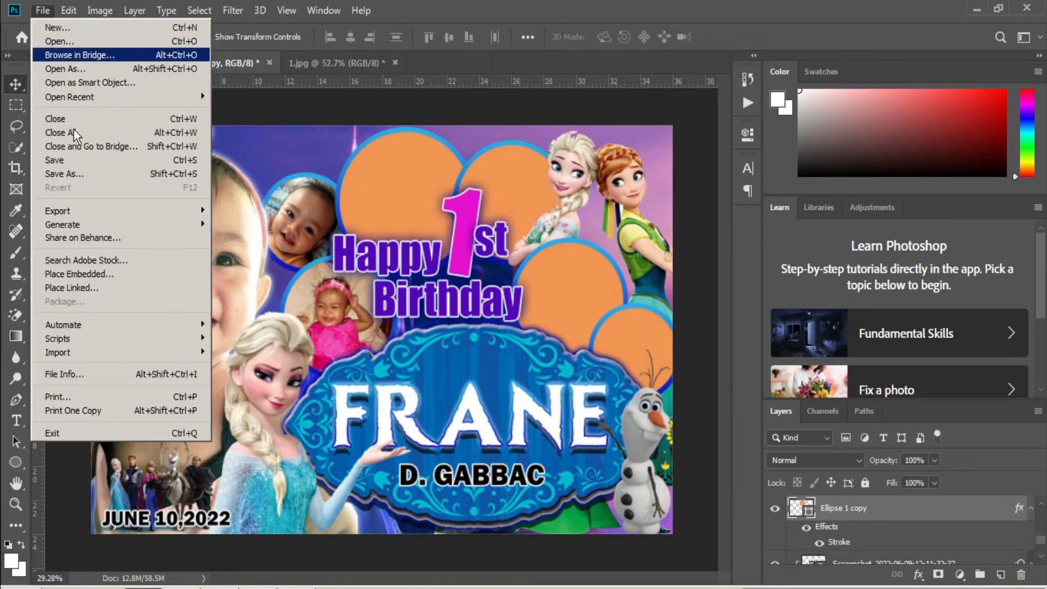
left_click(103, 277)
double_click(461, 124)
left_click_drag(389, 298, 406, 248)
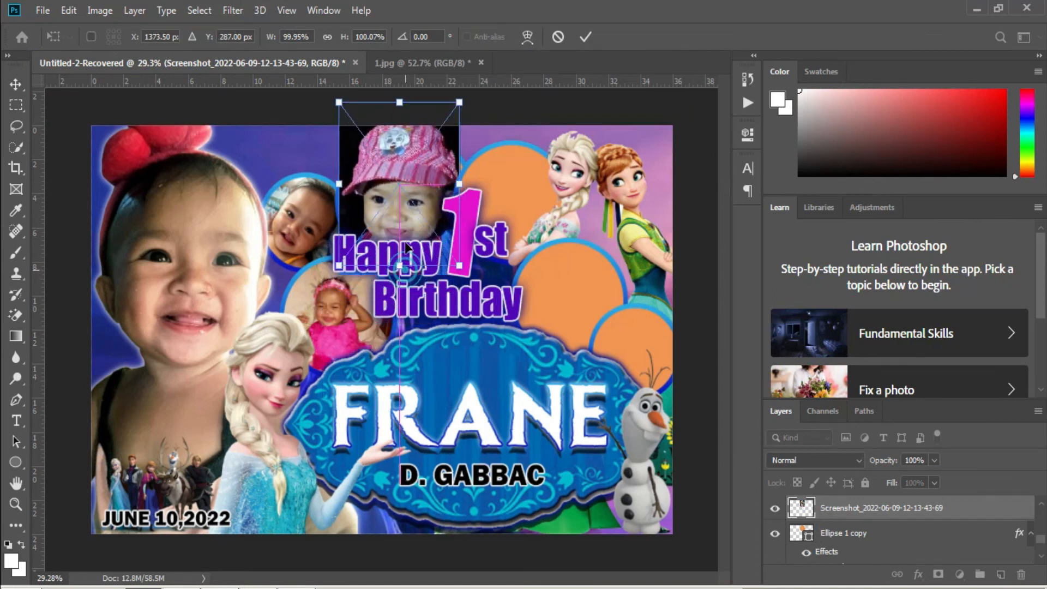
key("Return")
key("ctrl+alt+g")
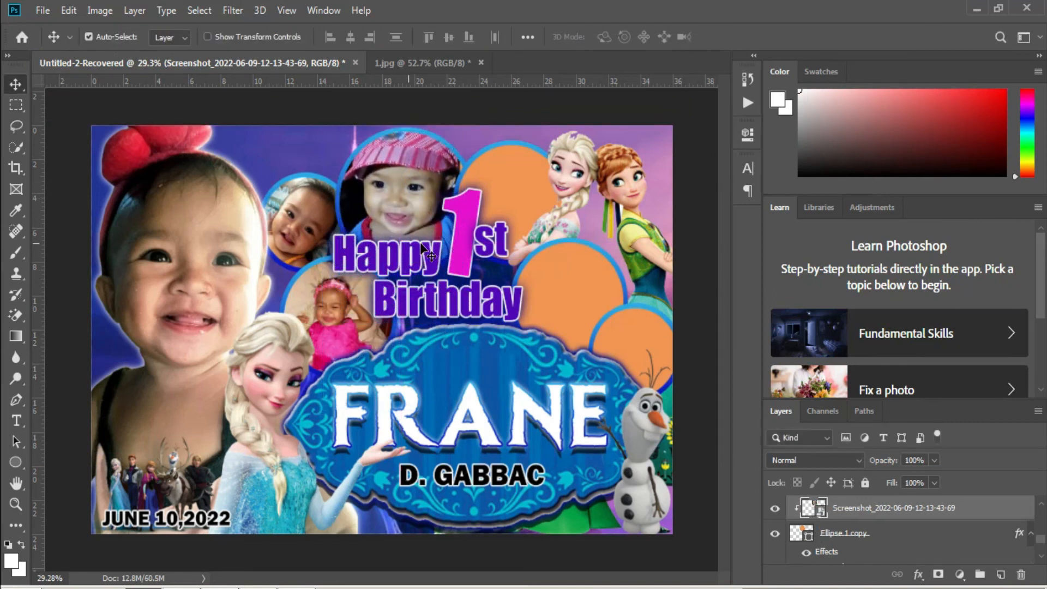
left_click(524, 186)
left_click(42, 11)
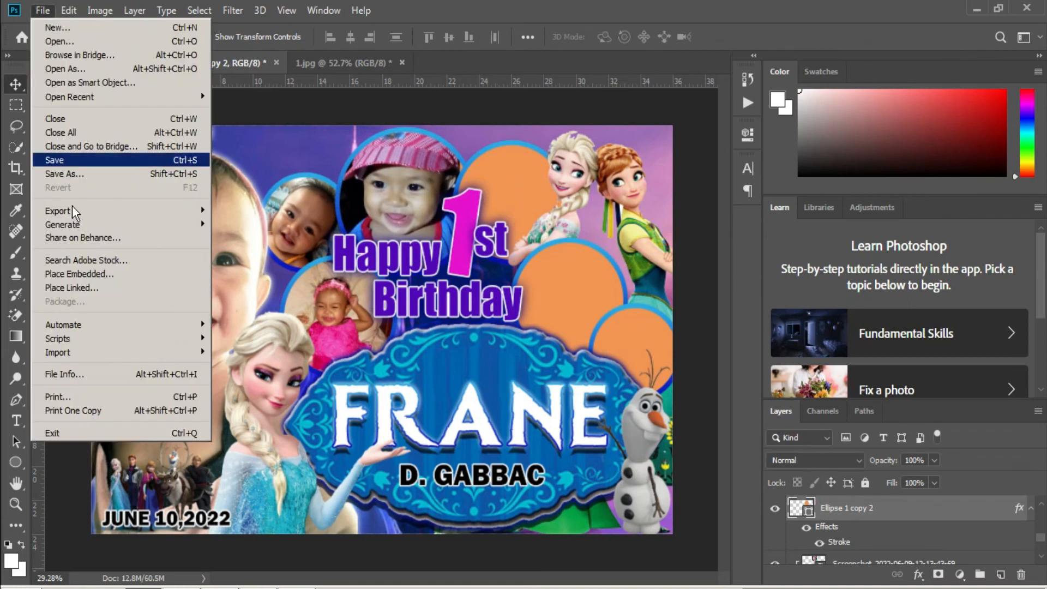
left_click(93, 275)
double_click(544, 125)
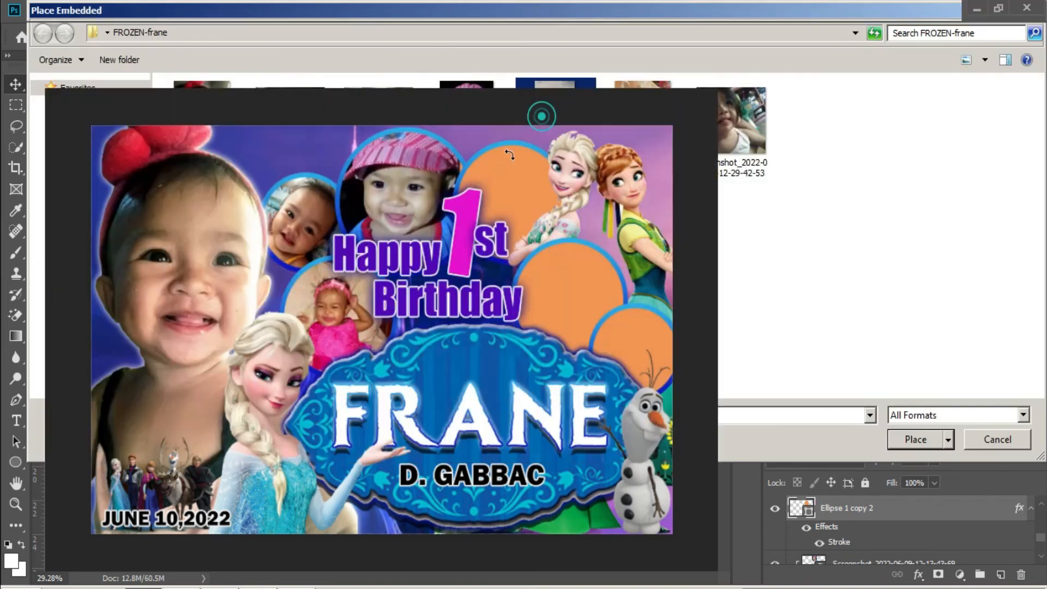
left_click_drag(448, 253, 529, 127)
key("ctrl+alt+g")
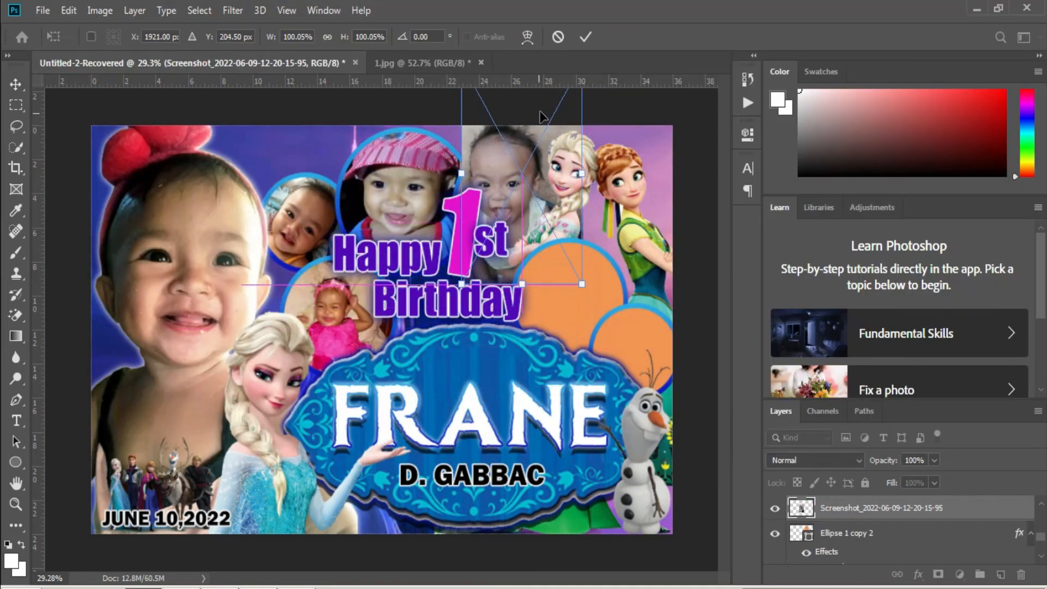
key("Return")
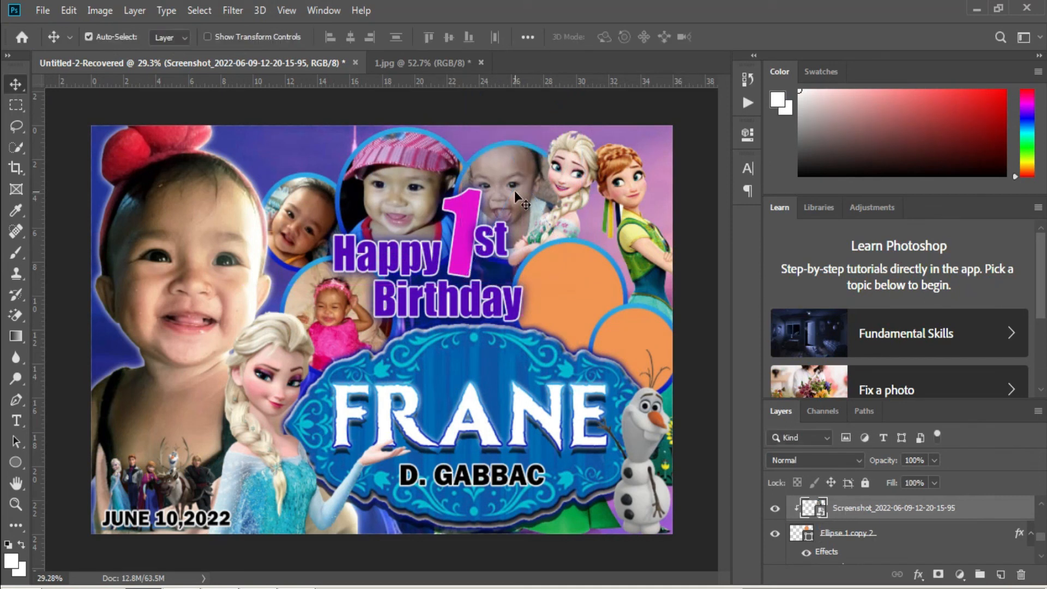
Nudge the pink 1 down-left and the Birthday text slightly left.
right_click(474, 264)
left_click(477, 267)
key("shift+Left")
key("shift+Left")
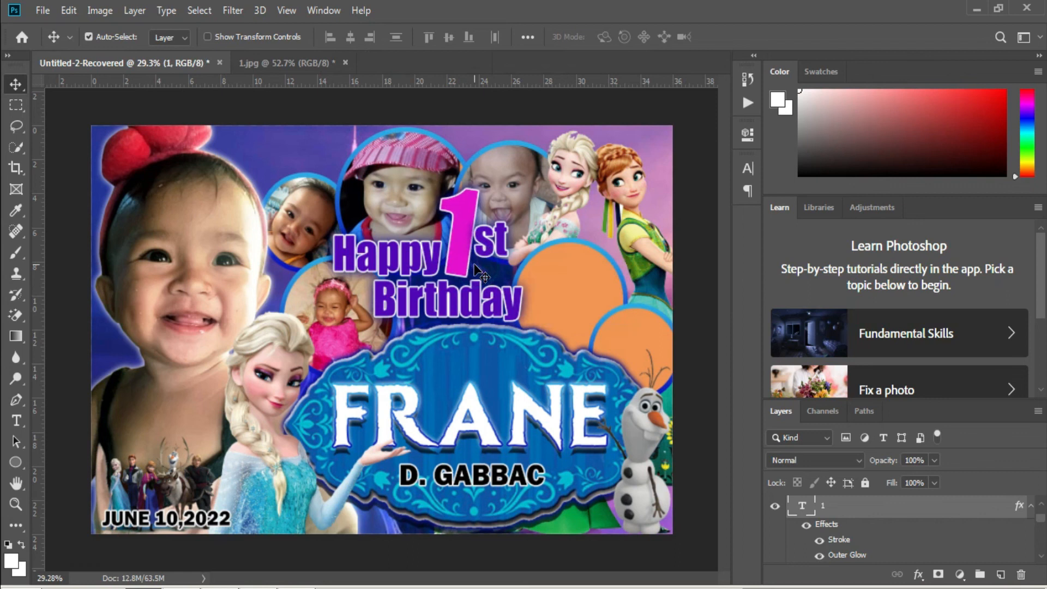
key("shift+Down")
key("shift+Down")
key("shift+Down")
key("shift+Down")
key("shift+Left")
key("shift+Left")
right_click(496, 248)
left_click(510, 249)
right_click(469, 291)
left_click(484, 301)
key("shift+Left")
key("shift+Left")
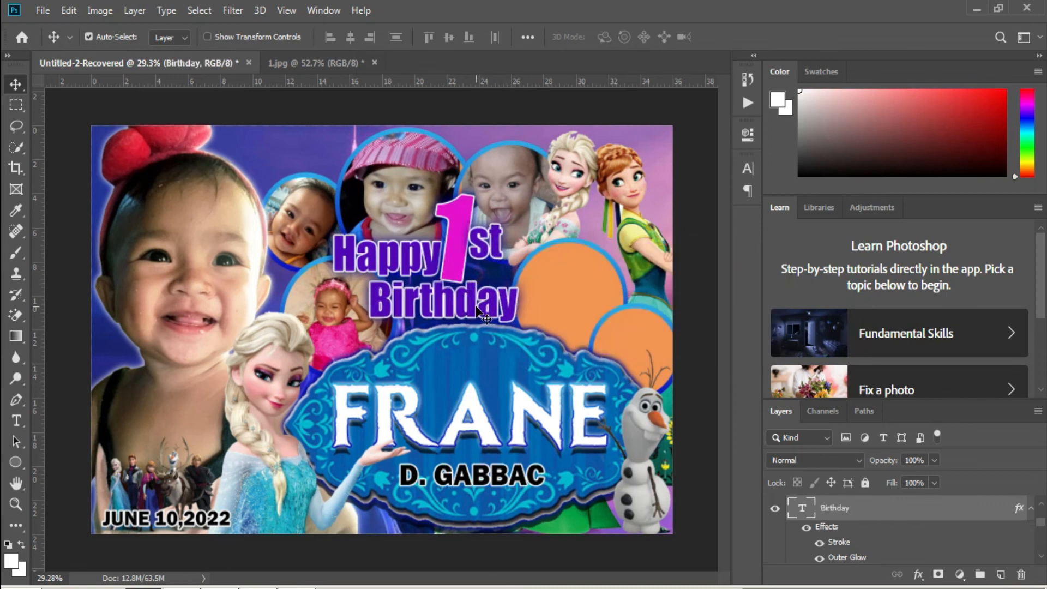
right_click(561, 282)
left_click(570, 286)
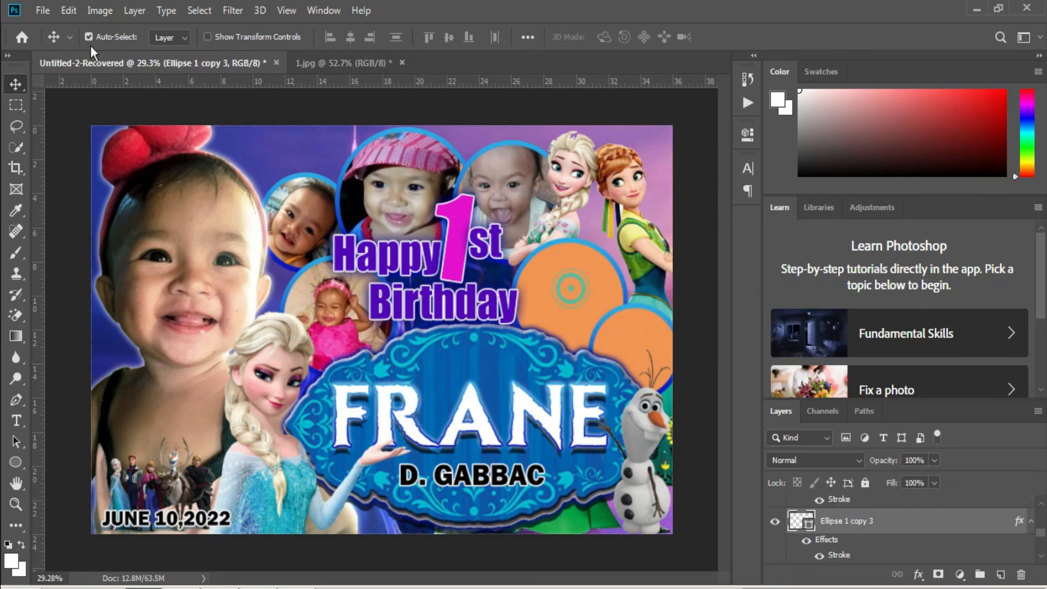
left_click(43, 10)
left_click(133, 271)
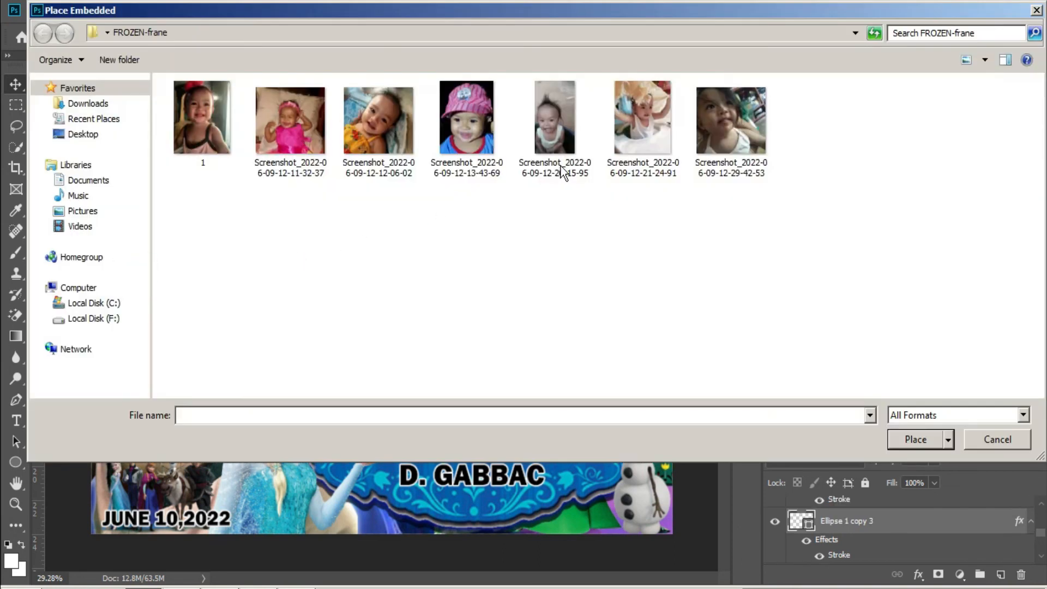
double_click(657, 129)
left_click_drag(398, 297, 584, 279)
key("Return")
key("ctrl+alt+g")
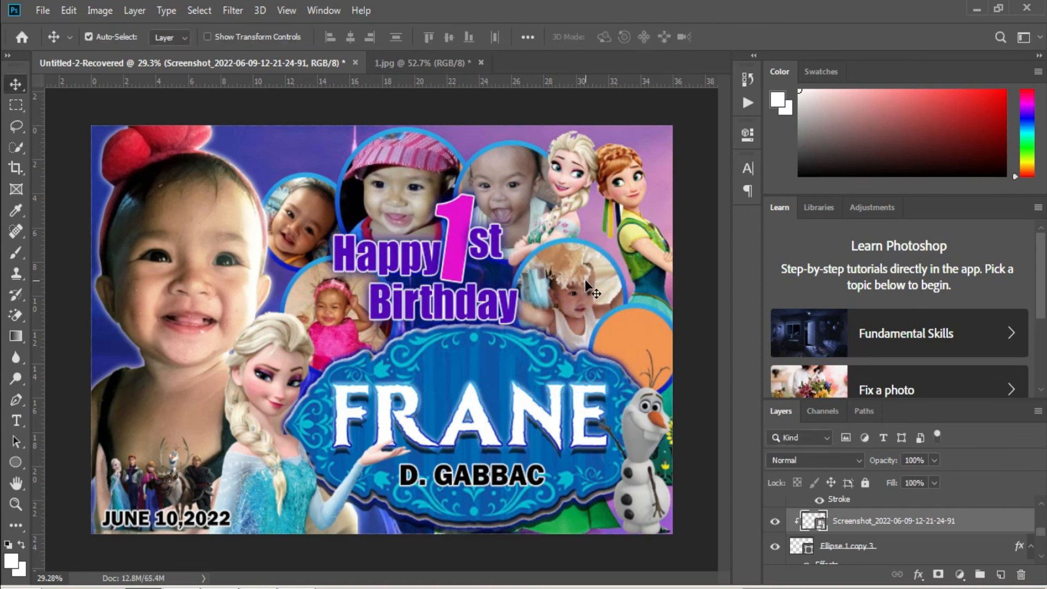
right_click(626, 349)
left_click(643, 340)
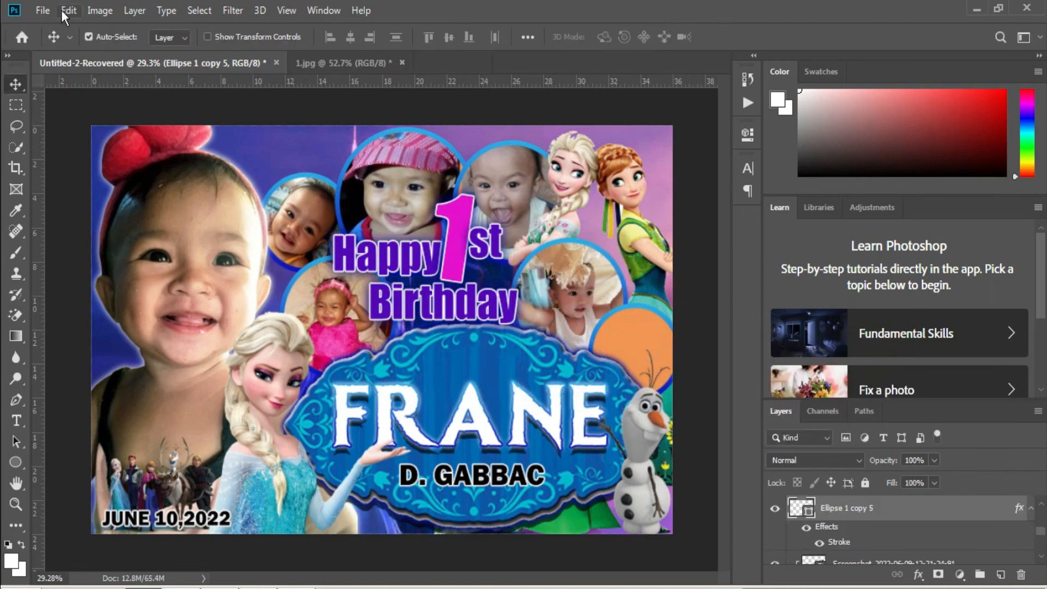
left_click(47, 10)
left_click(116, 276)
double_click(739, 134)
left_click_drag(650, 385, 671, 371)
key("Return")
key("ctrl+alt+g")
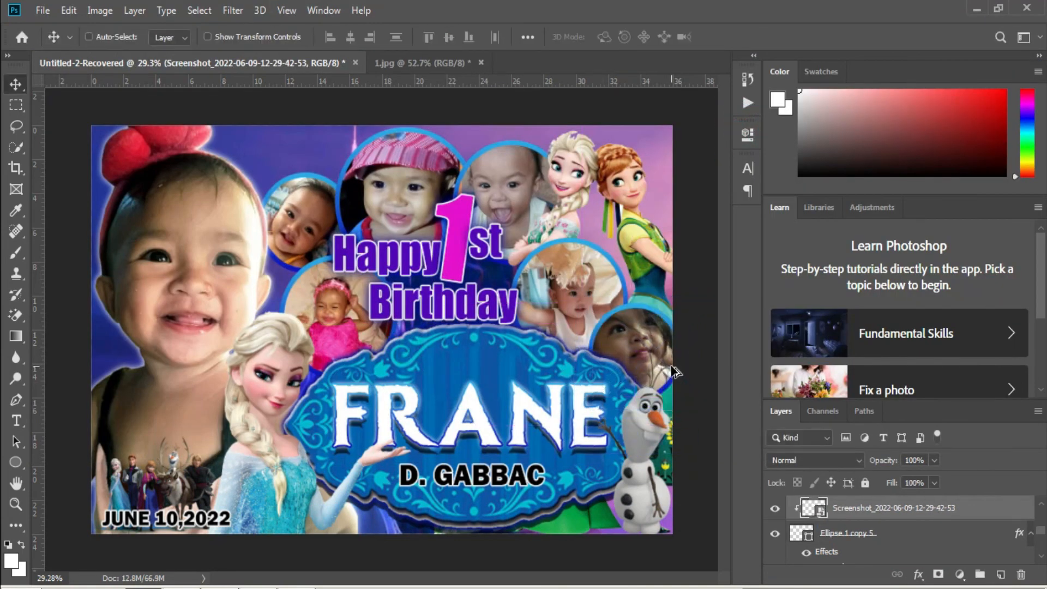
Flip the clipped lower-right photo horizontally and shift it left within the circle.
key("ctrl+t")
right_click(600, 331)
left_click(703, 520)
left_click_drag(662, 378, 627, 383)
key("Return")
Apply a Free Transform to the Olaf layer, then bring up the Save As dialog.
right_click(636, 437)
left_click(652, 446)
key("ctrl+t")
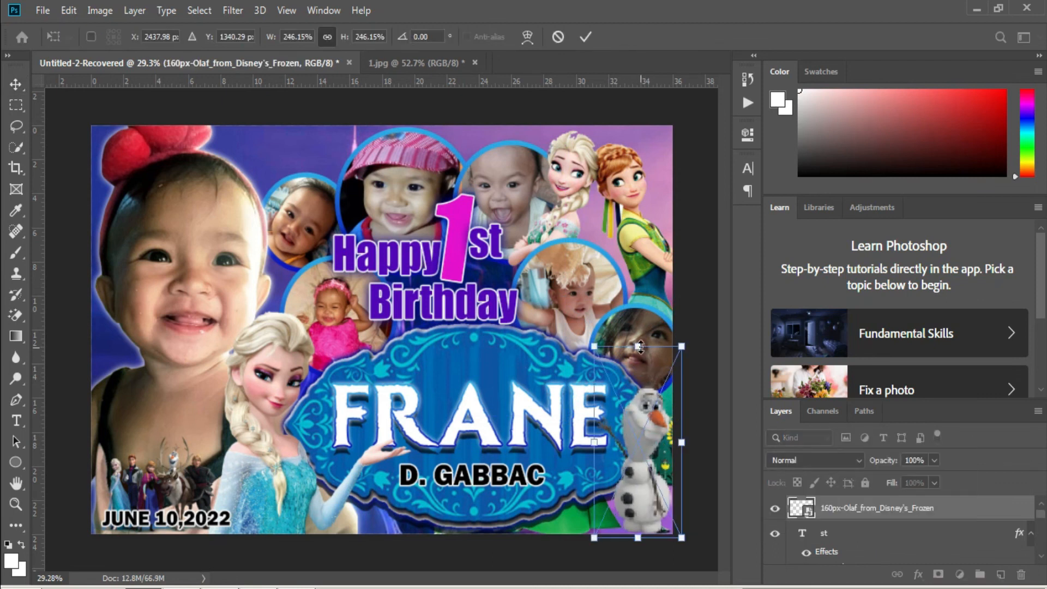
key("Return")
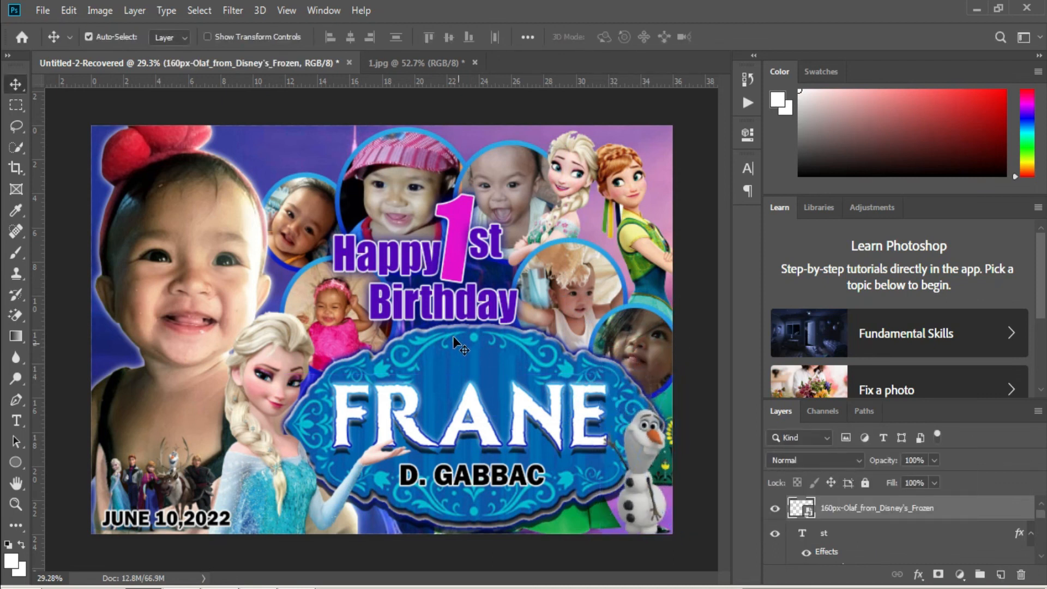
key("ctrl+s")
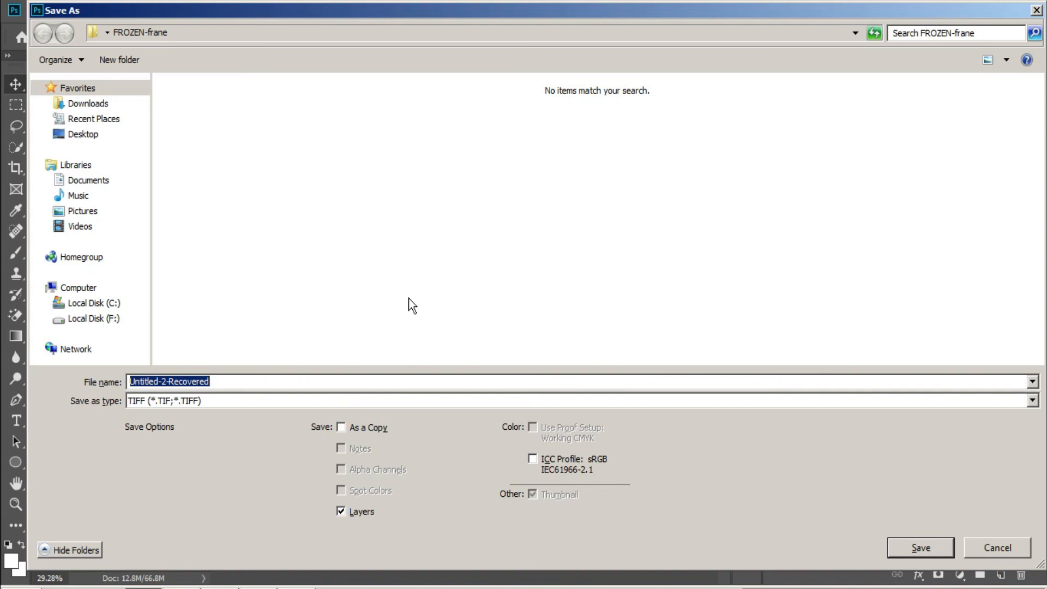
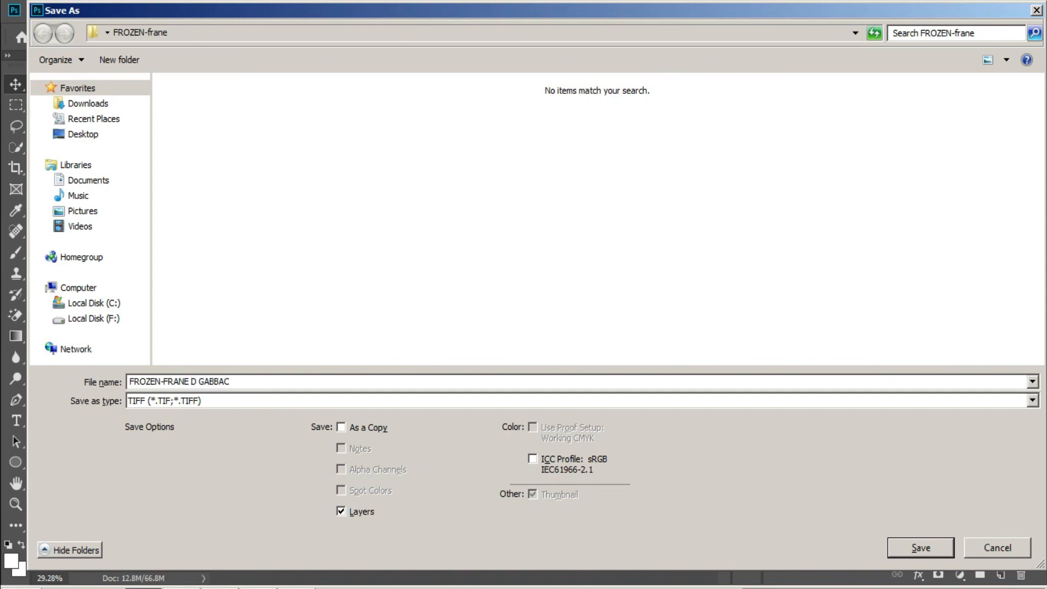
Save the tarpaulin as a TIFF file named after the child.
left_click(197, 382)
key("Return")
key("Return")
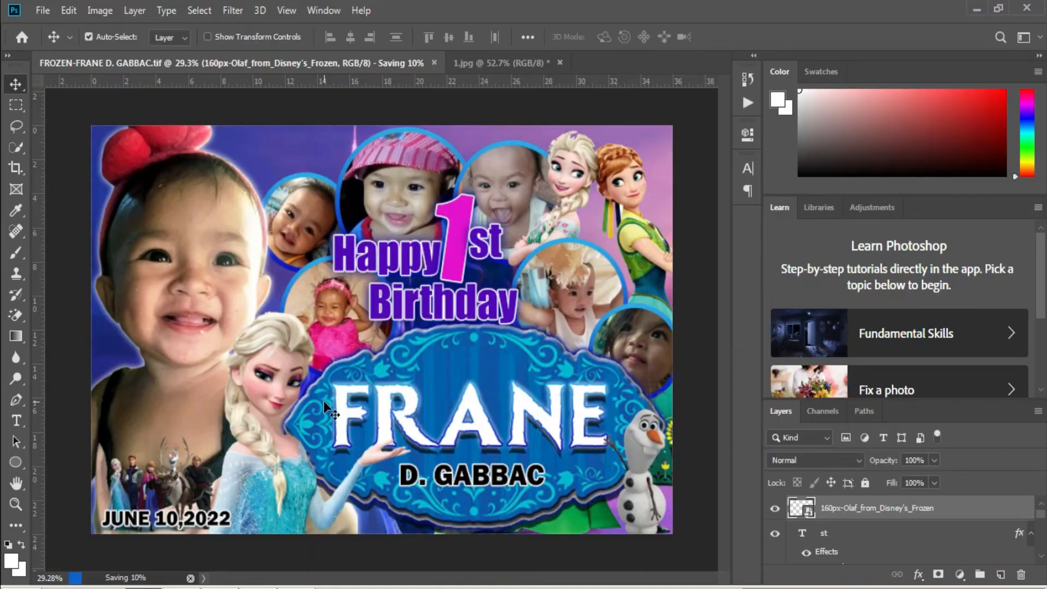
Save a JPEG copy of the design, accepting the default JPEG Options.
key("ctrl+shift+s")
left_click(188, 401)
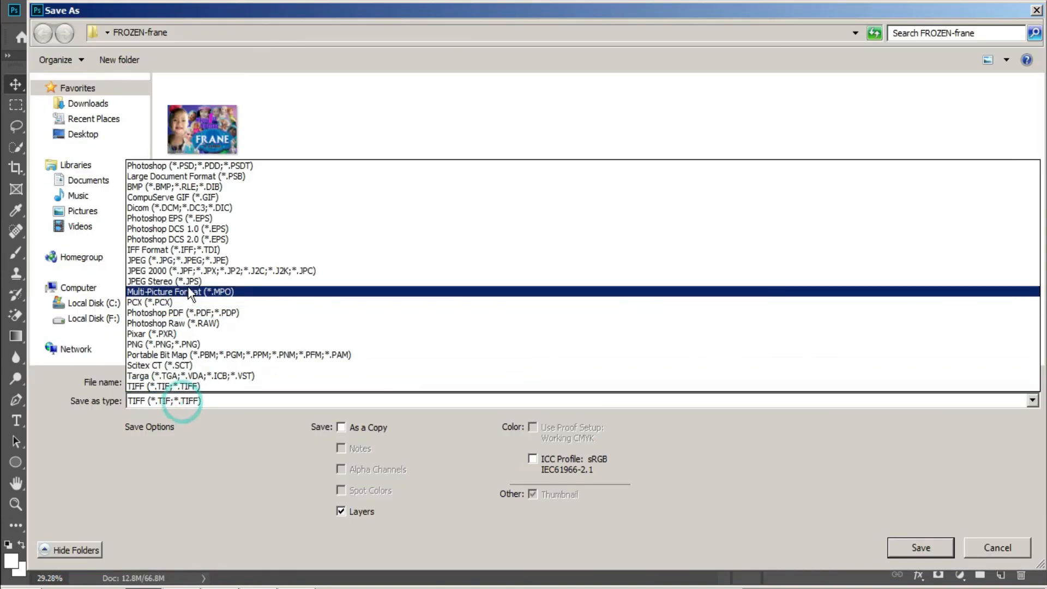
left_click(191, 260)
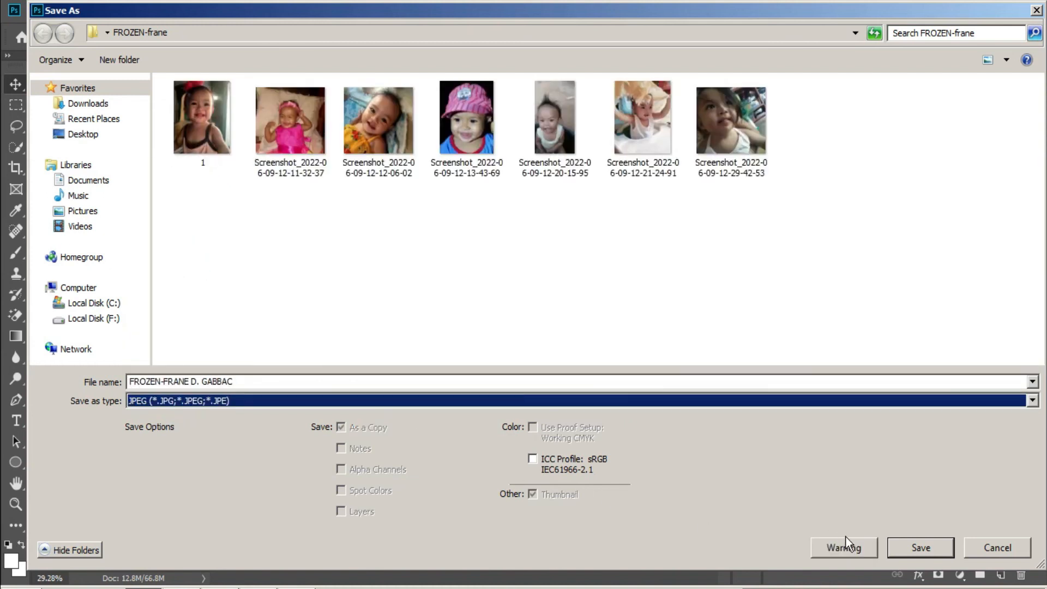
left_click(920, 547)
left_click(611, 129)
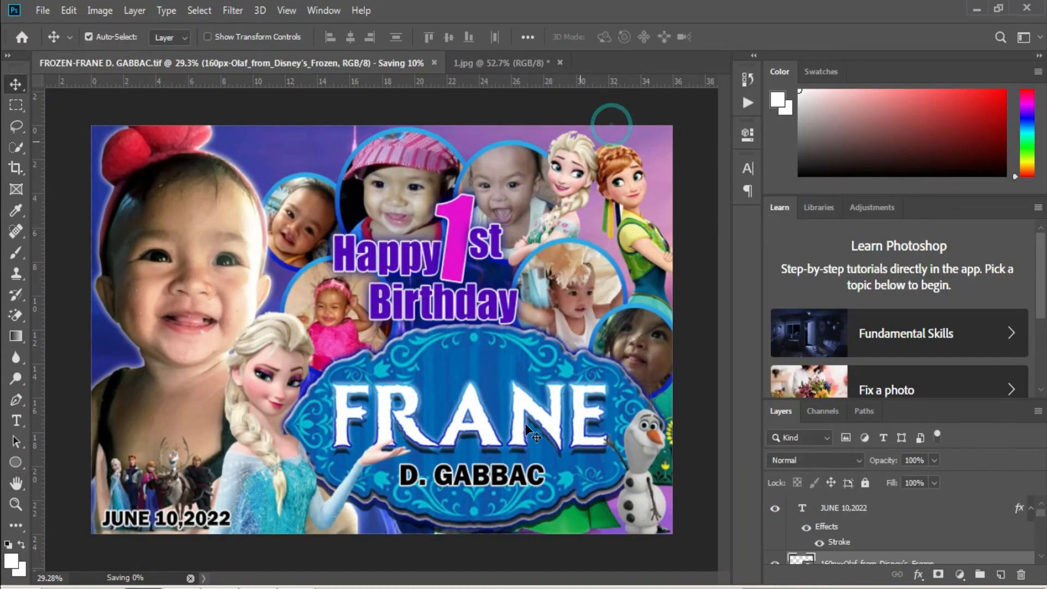